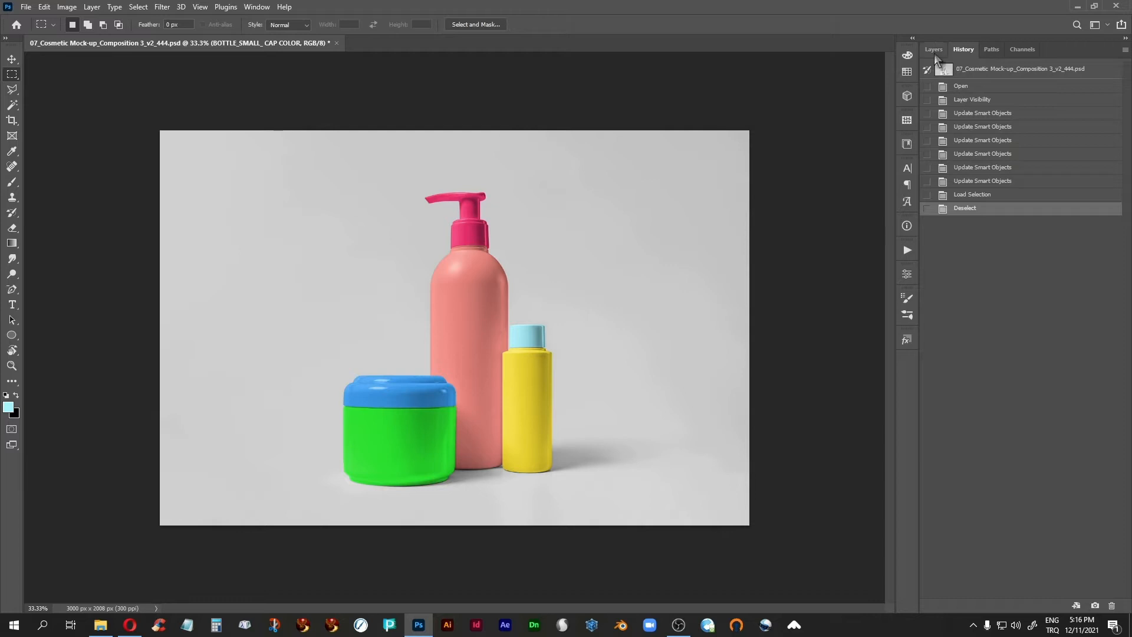
Step: Show the mockup document's layer list
{"action": "left_click", "coordinate": [933, 49]}
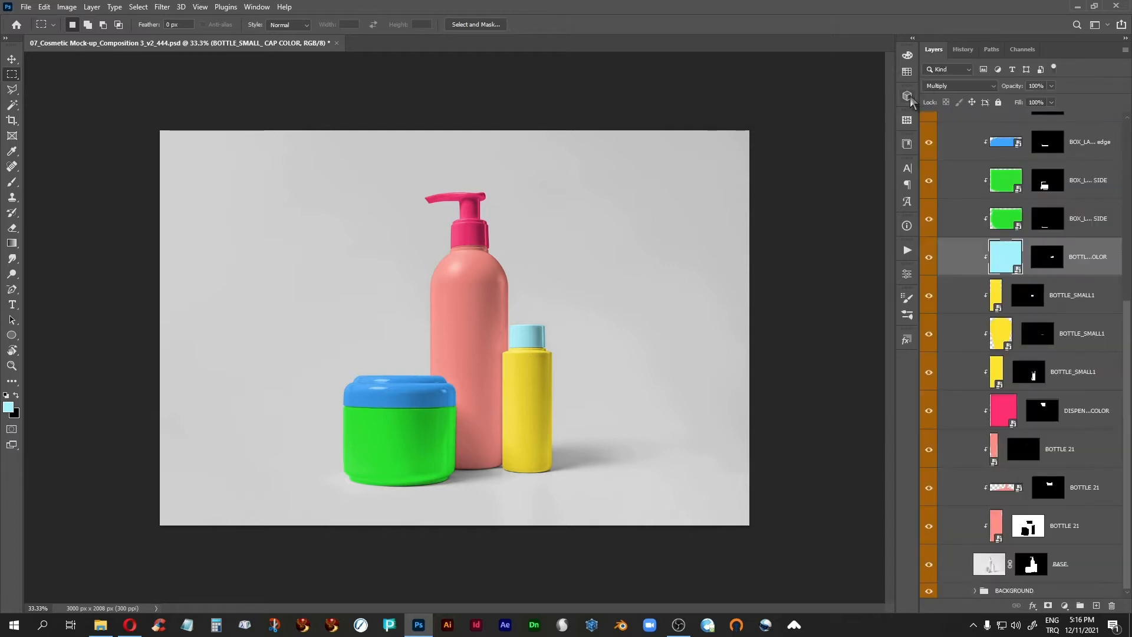
{"action": "left_click", "coordinate": [1125, 51]}
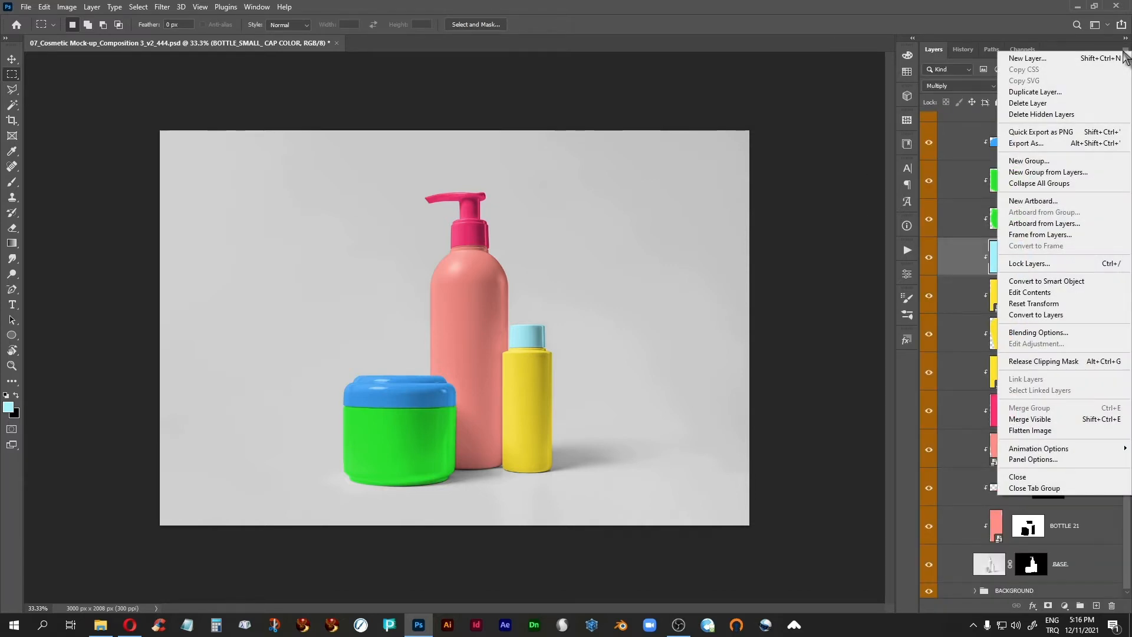
{"action": "left_click", "coordinate": [1032, 460]}
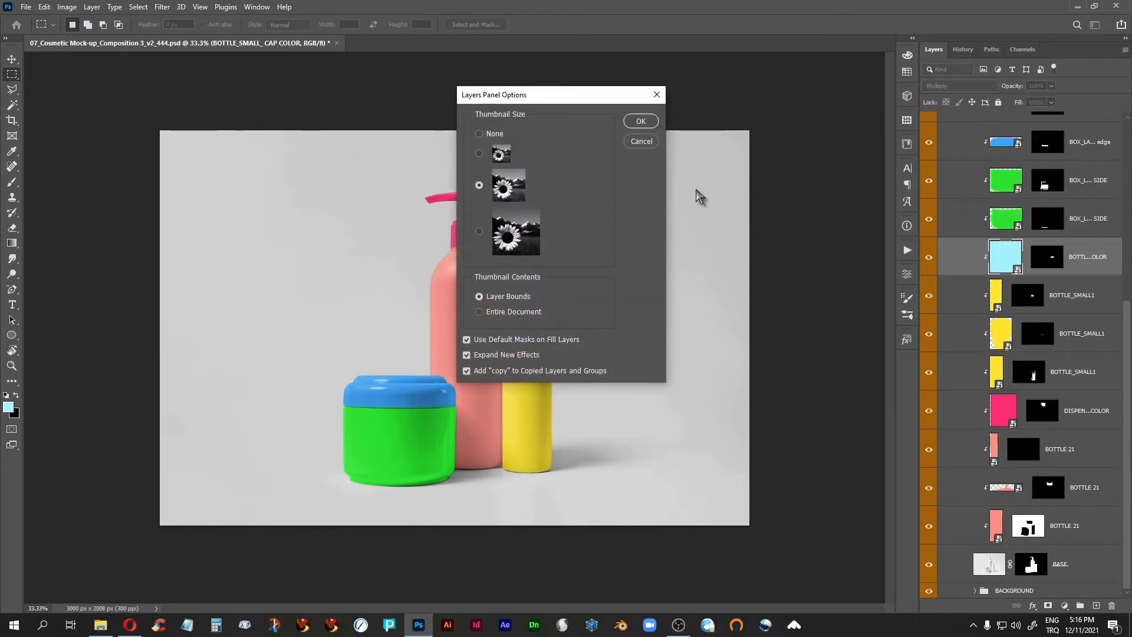
{"action": "left_click", "coordinate": [639, 141]}
{"action": "left_click", "coordinate": [1125, 50]}
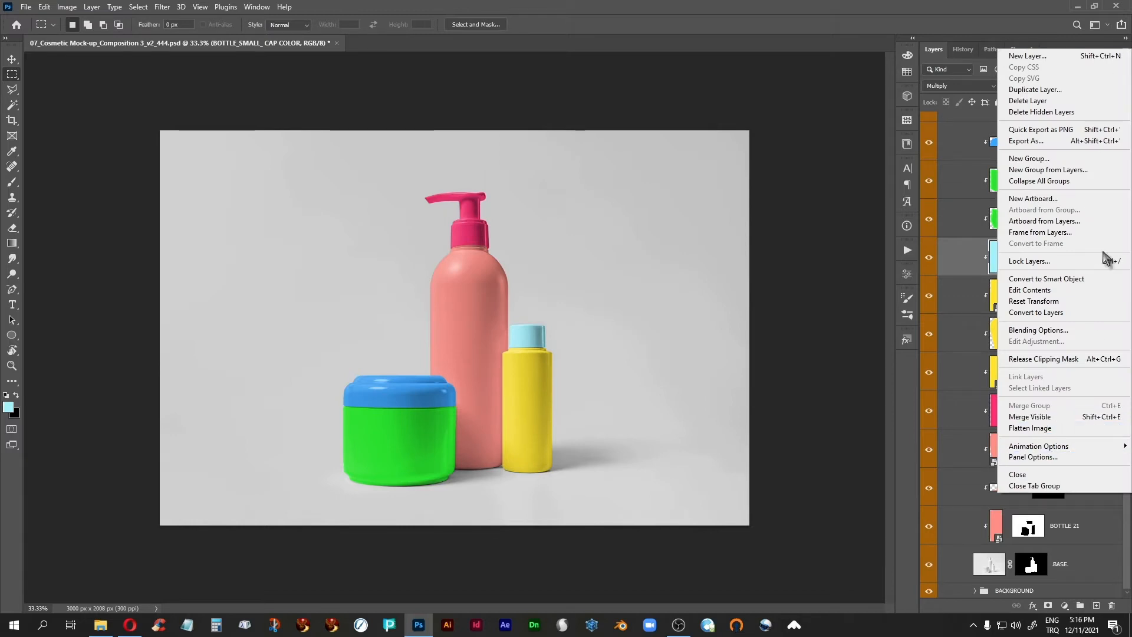
{"action": "left_click", "coordinate": [1039, 7]}
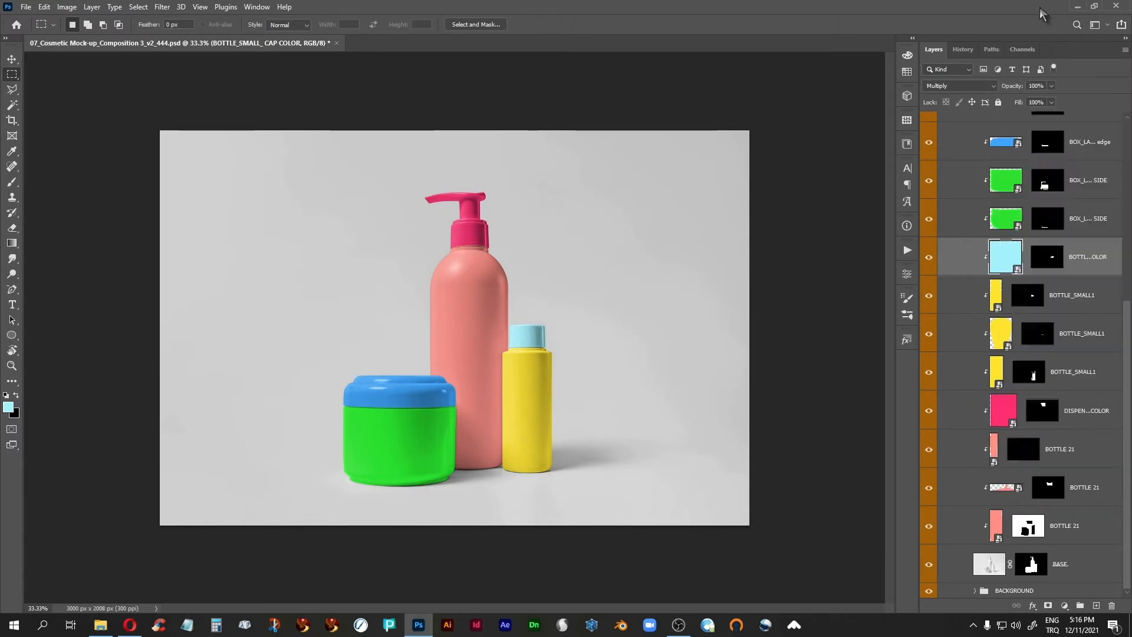
Step: Set the layer thumbnails to the medium size with their contents showing the layer bounds
{"action": "left_click", "coordinate": [1125, 50]}
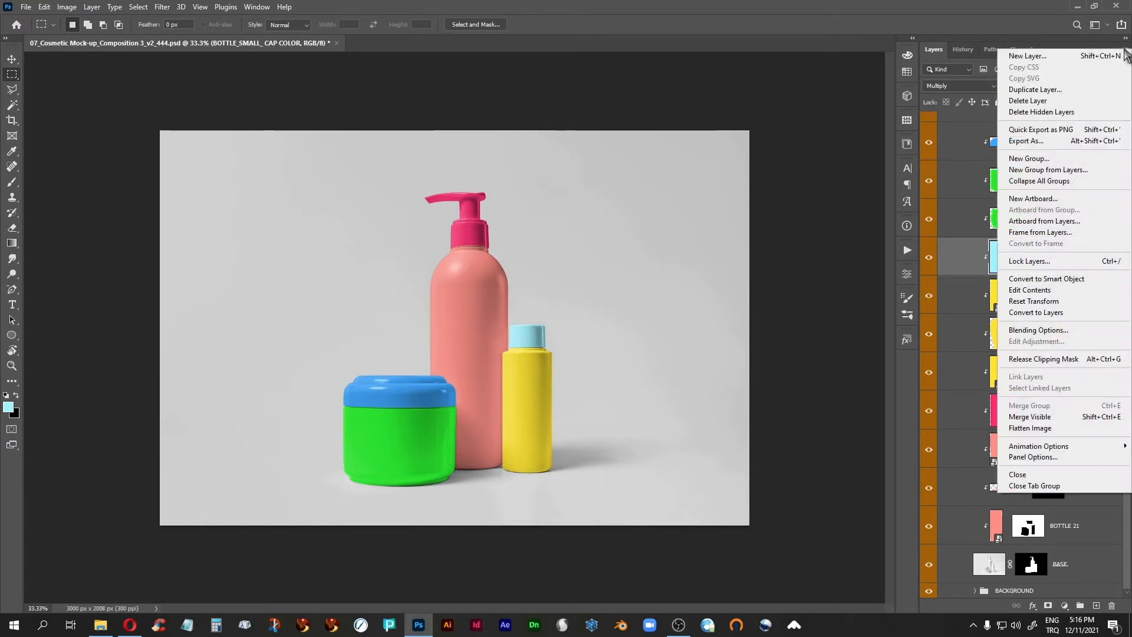
{"action": "left_click", "coordinate": [1036, 459]}
{"action": "left_click_drag", "start_coordinate": [530, 99], "coordinate": [620, 126]}
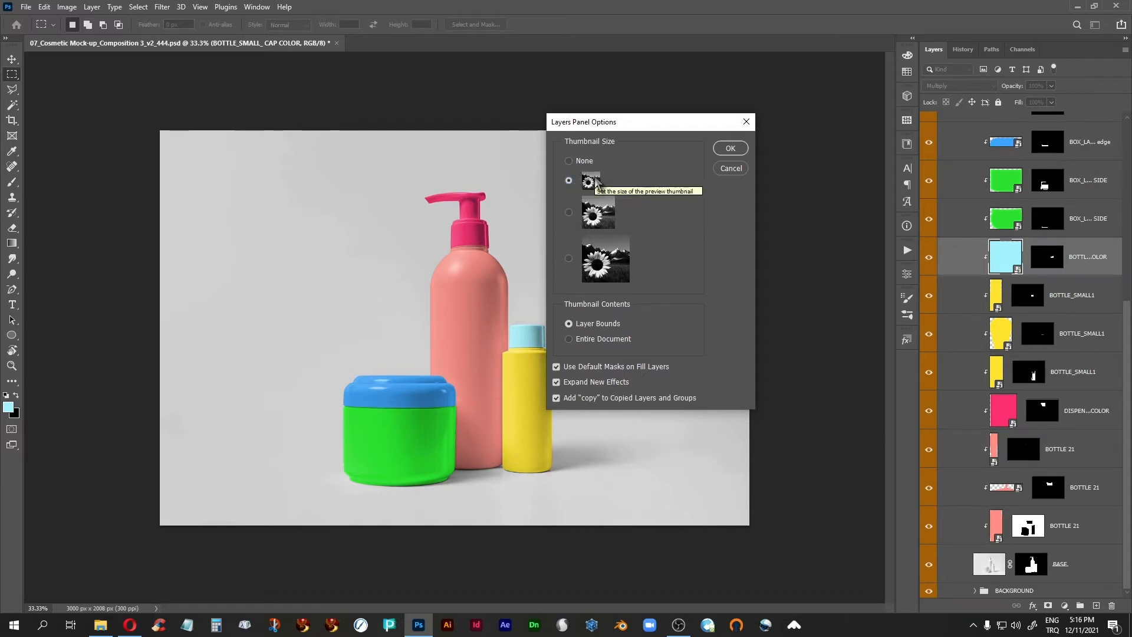
{"action": "left_click", "coordinate": [569, 213]}
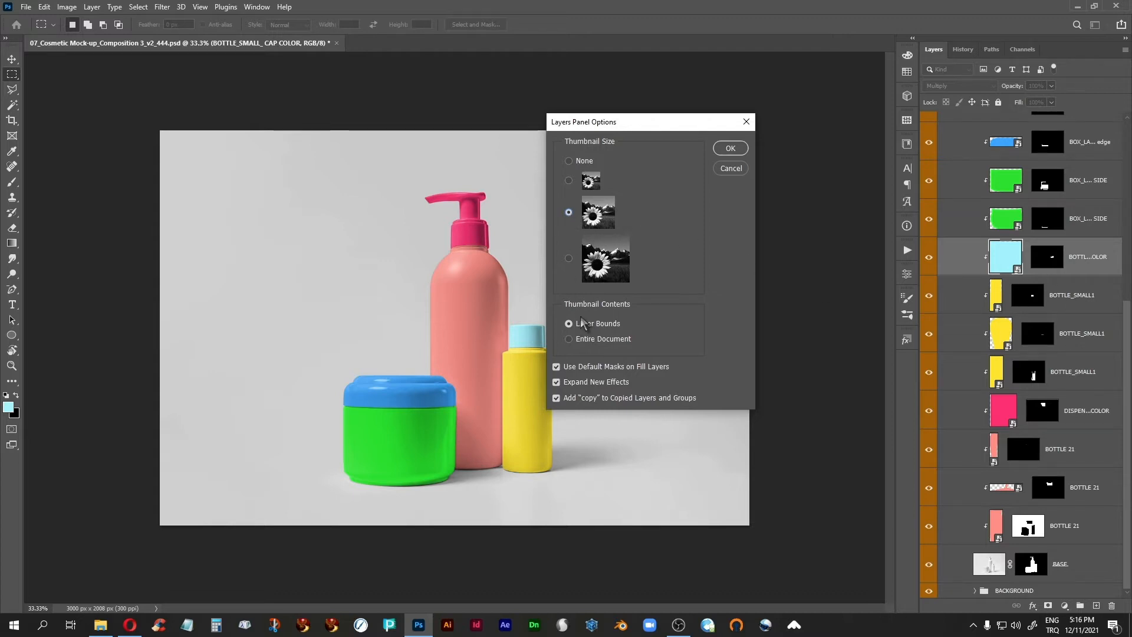
{"action": "left_click", "coordinate": [568, 339]}
{"action": "left_click", "coordinate": [731, 148]}
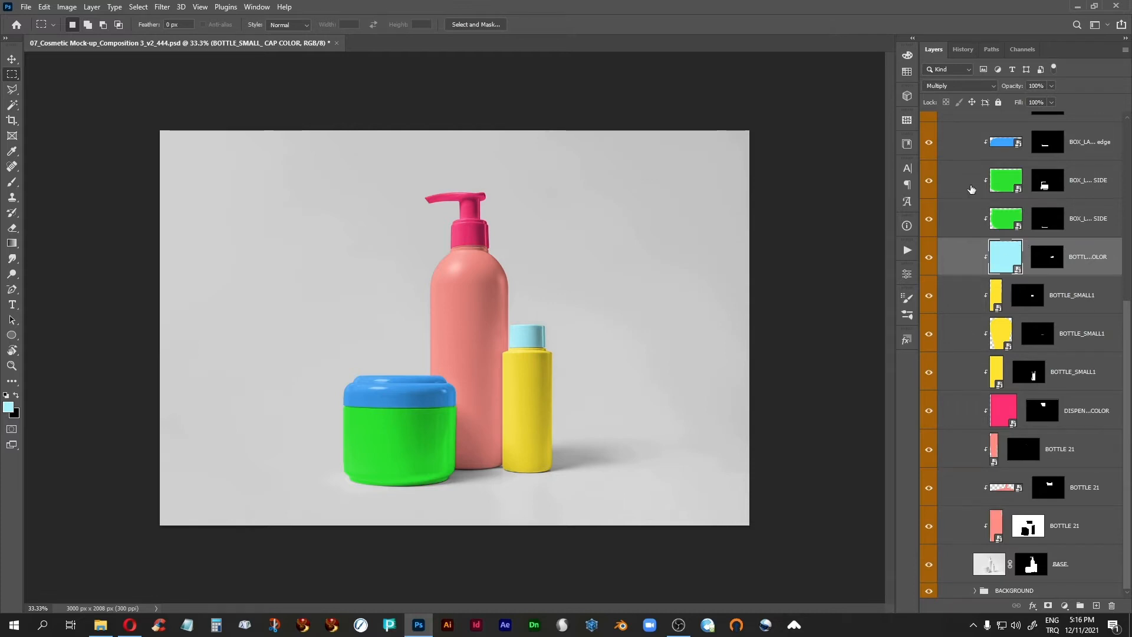
Step: Revert the mockup to its Open history state and step it forward to the Layer Visibility state
{"action": "left_click", "coordinate": [963, 49]}
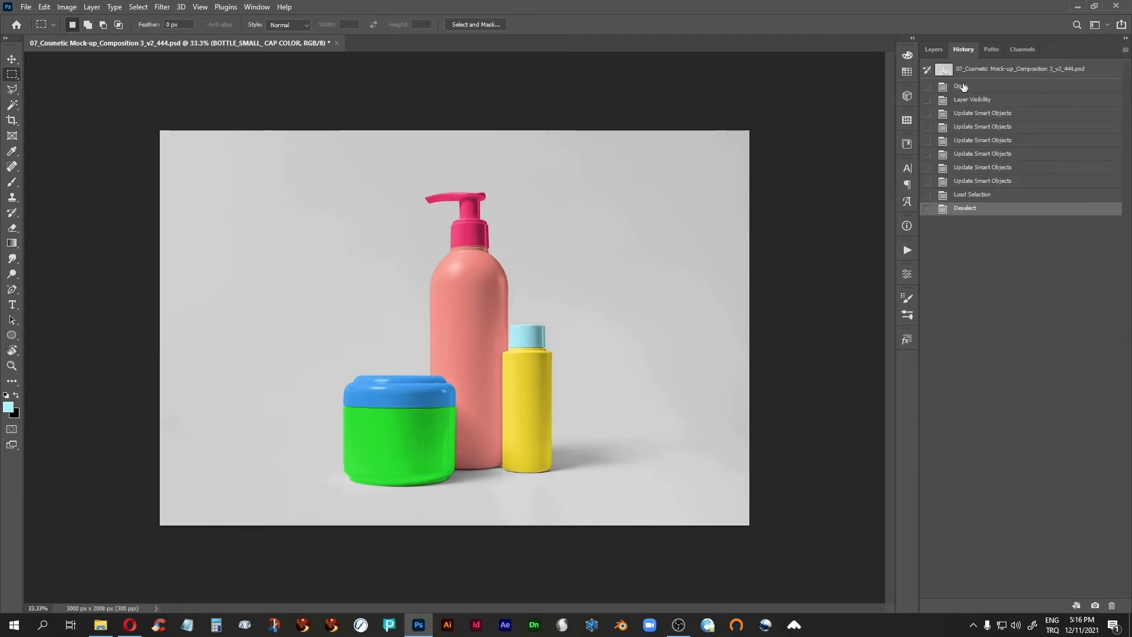
{"action": "left_click", "coordinate": [960, 87]}
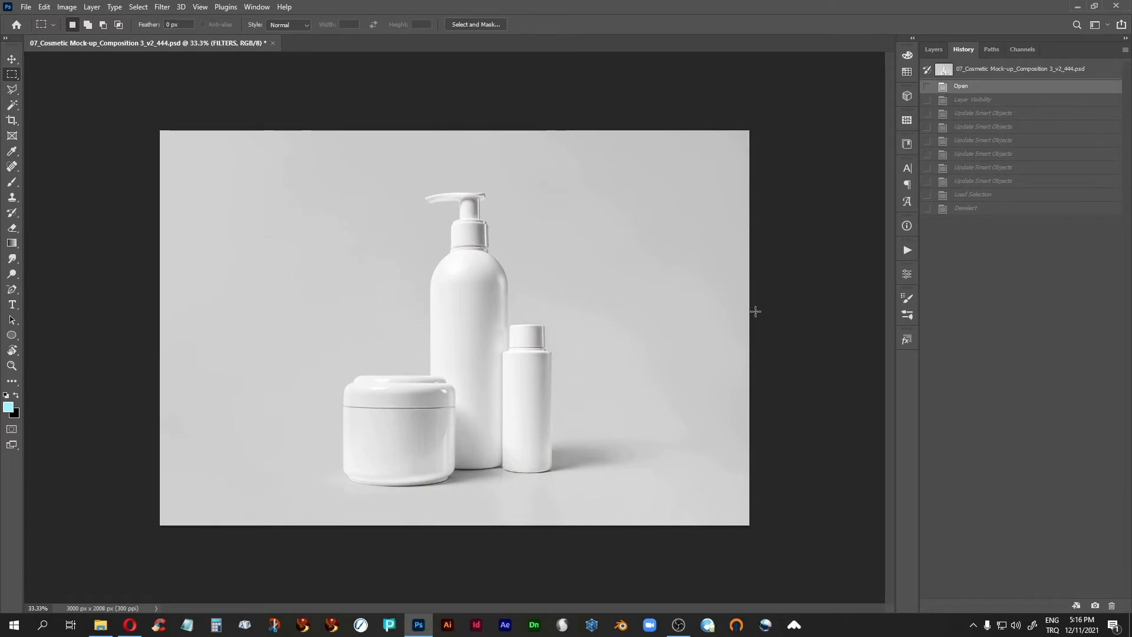
{"action": "key", "text": "ctrl+plus"}
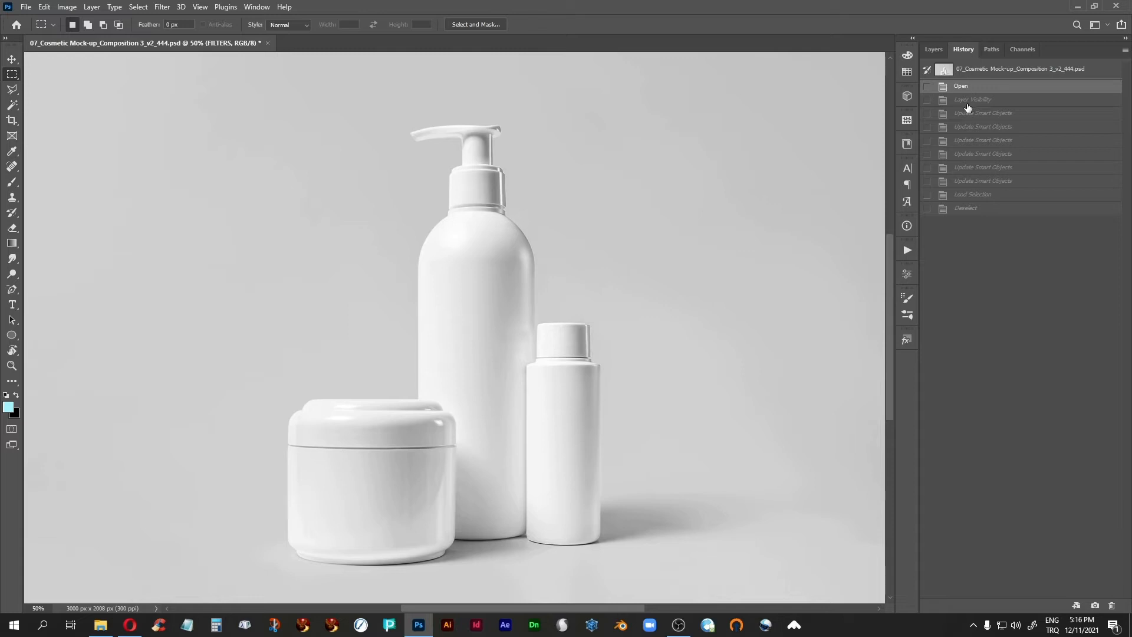
{"action": "left_click", "coordinate": [967, 101]}
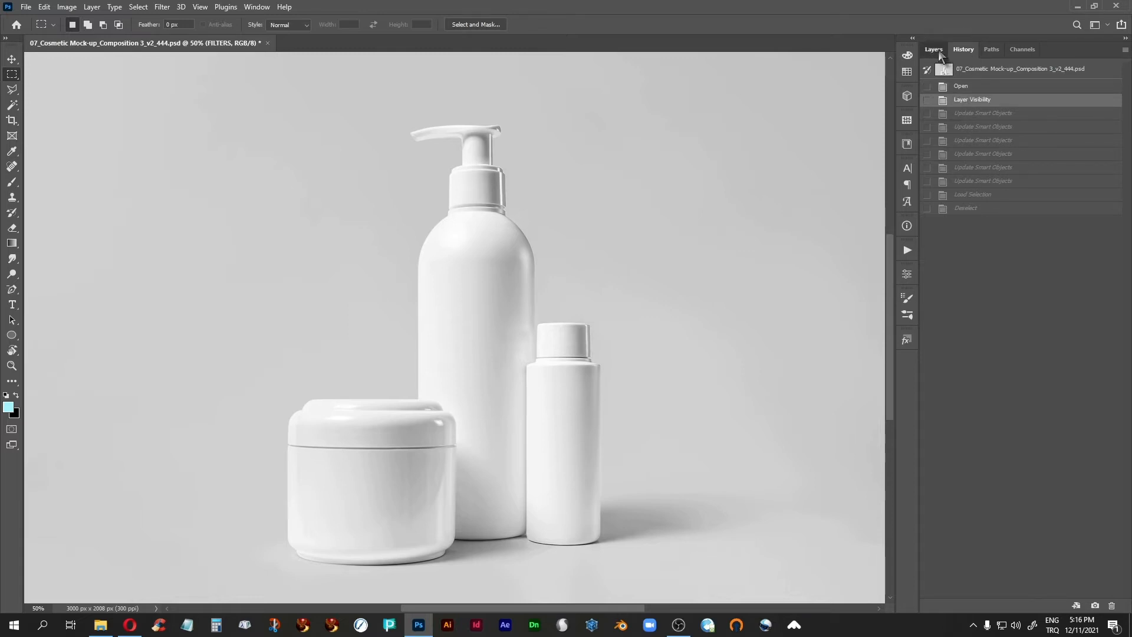
Step: Review the white mockup's layer stack, from the bottle and box smart objects up to the FILTERS group
{"action": "left_click", "coordinate": [937, 50]}
{"action": "scroll", "coordinate": [1008, 219], "scroll_direction": "up", "scroll_amount": 2}
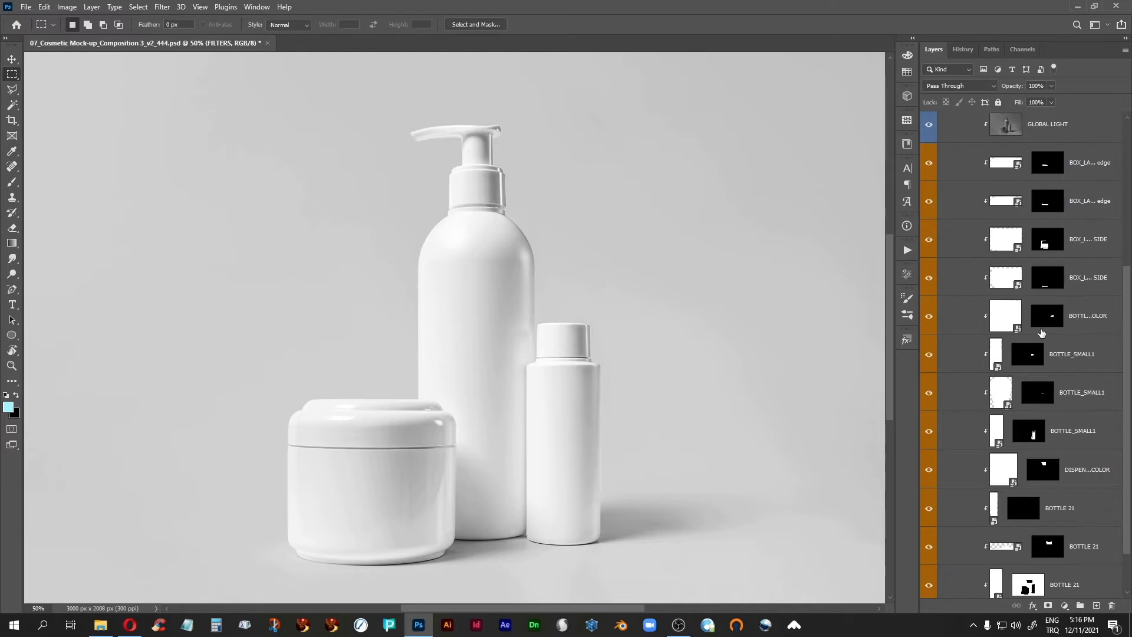
{"action": "scroll", "coordinate": [1042, 333], "scroll_direction": "up", "scroll_amount": 8}
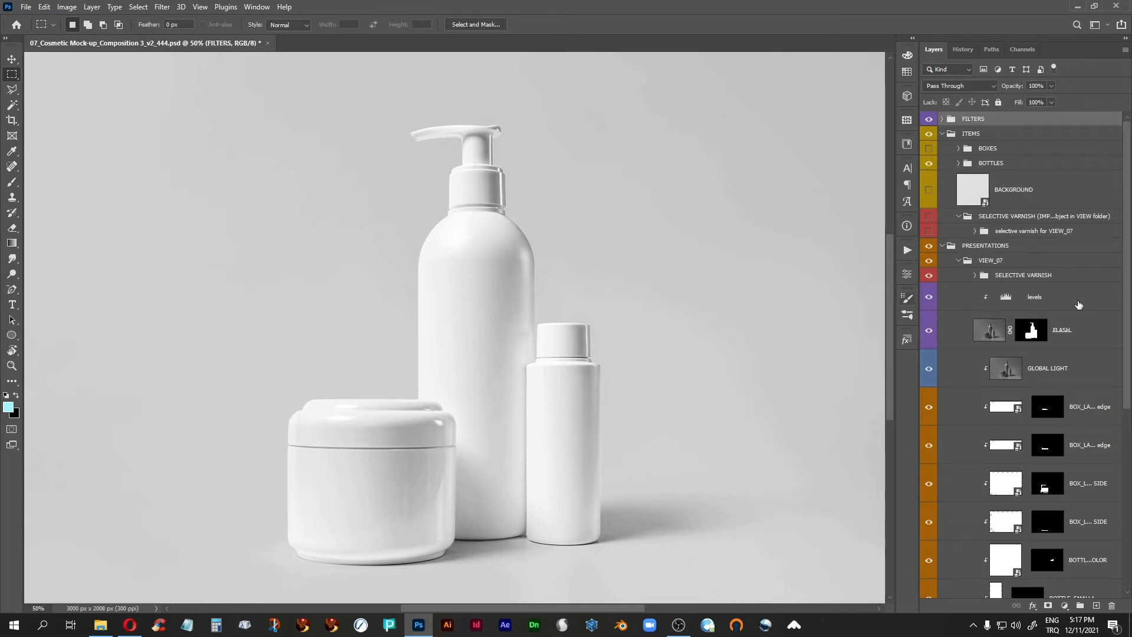
{"action": "scroll", "coordinate": [1084, 295], "scroll_direction": "down", "scroll_amount": 5}
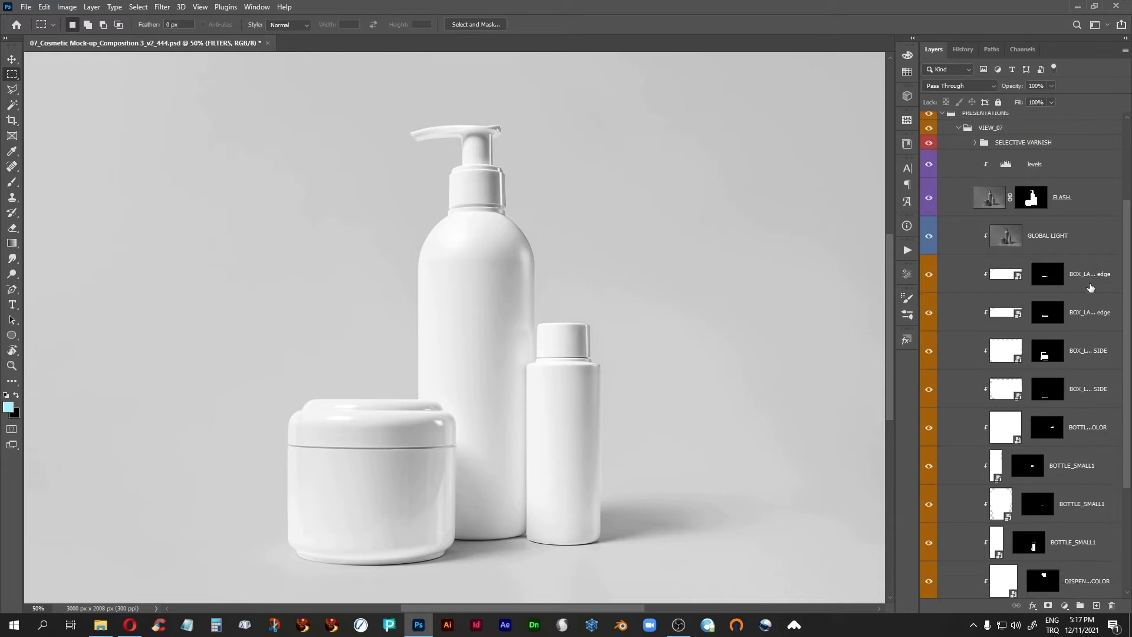
Step: Restore the first Update Smart Objects history state to recolor the jar lid blue and check its edge layers
{"action": "left_click", "coordinate": [963, 51]}
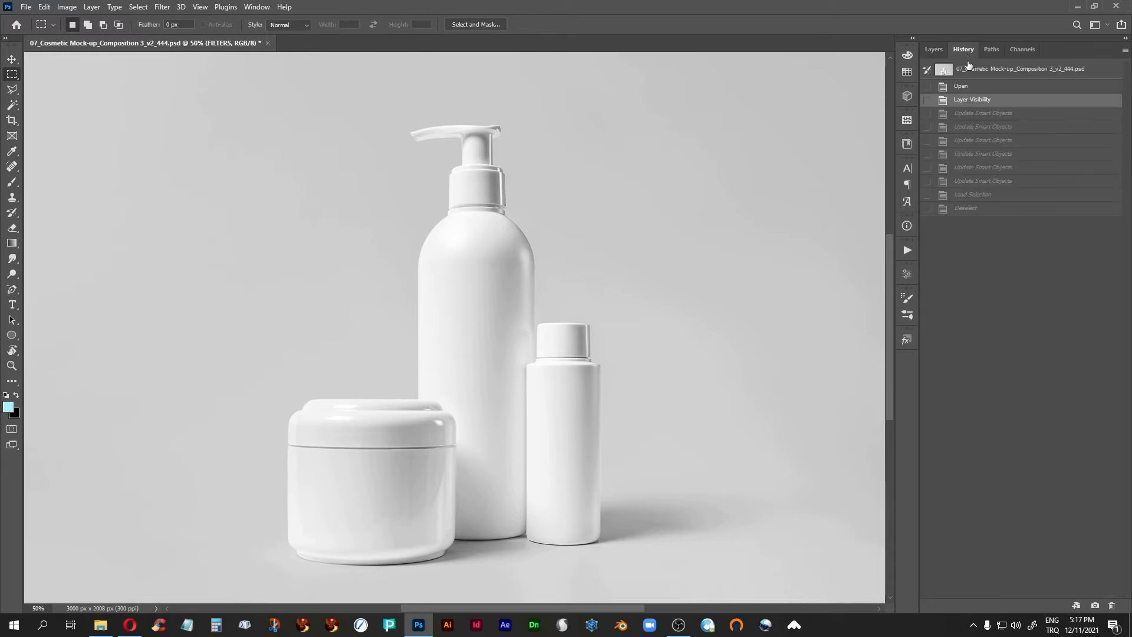
{"action": "left_click", "coordinate": [979, 114]}
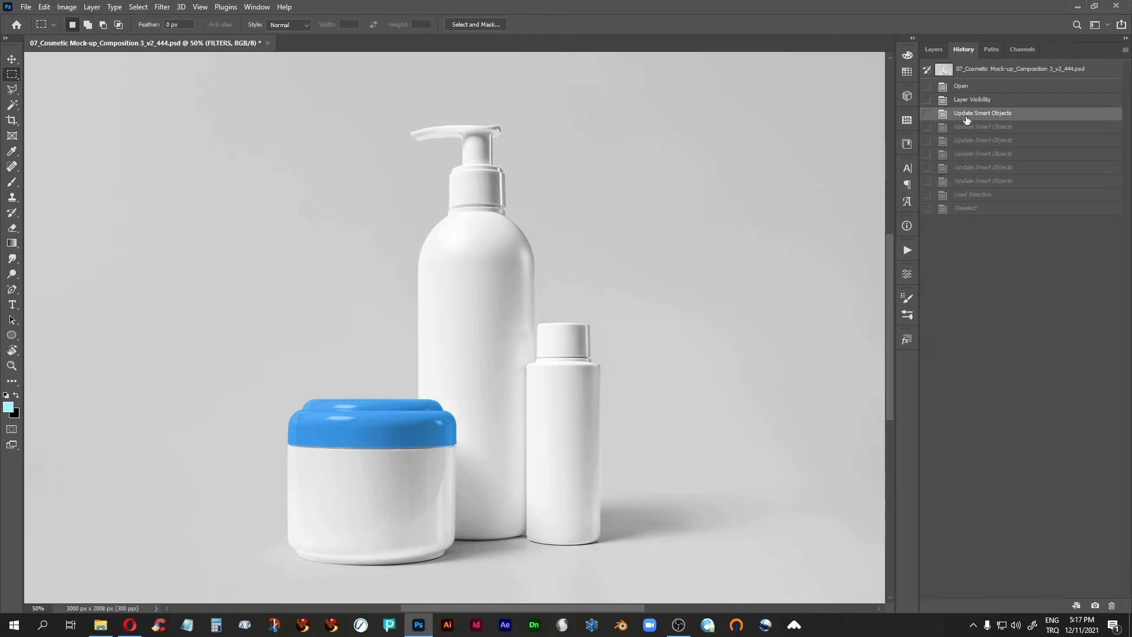
{"action": "left_click", "coordinate": [931, 51]}
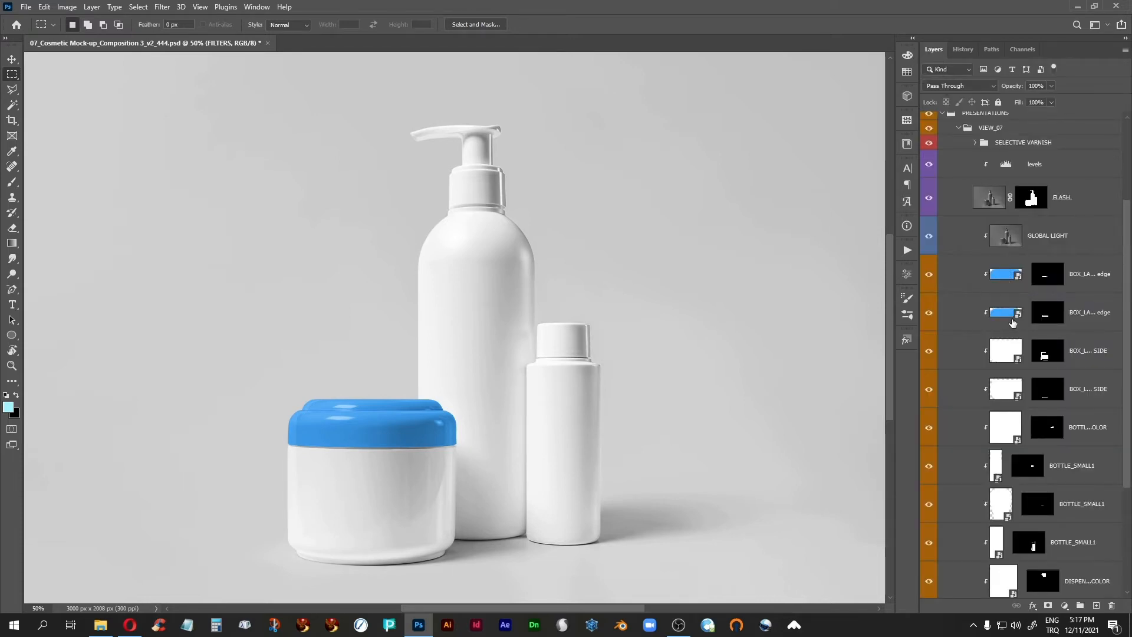
{"action": "left_click", "coordinate": [957, 51]}
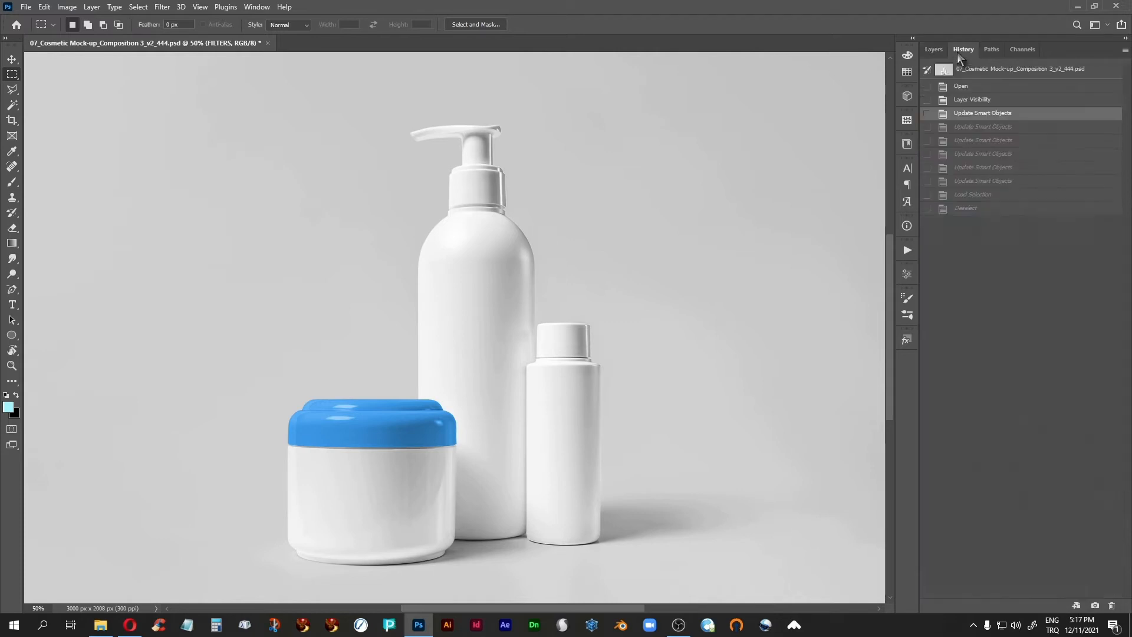
Step: Restore the remaining Update Smart Objects history states one by one, through the light blue cap on the small bottle
{"action": "left_click", "coordinate": [970, 128]}
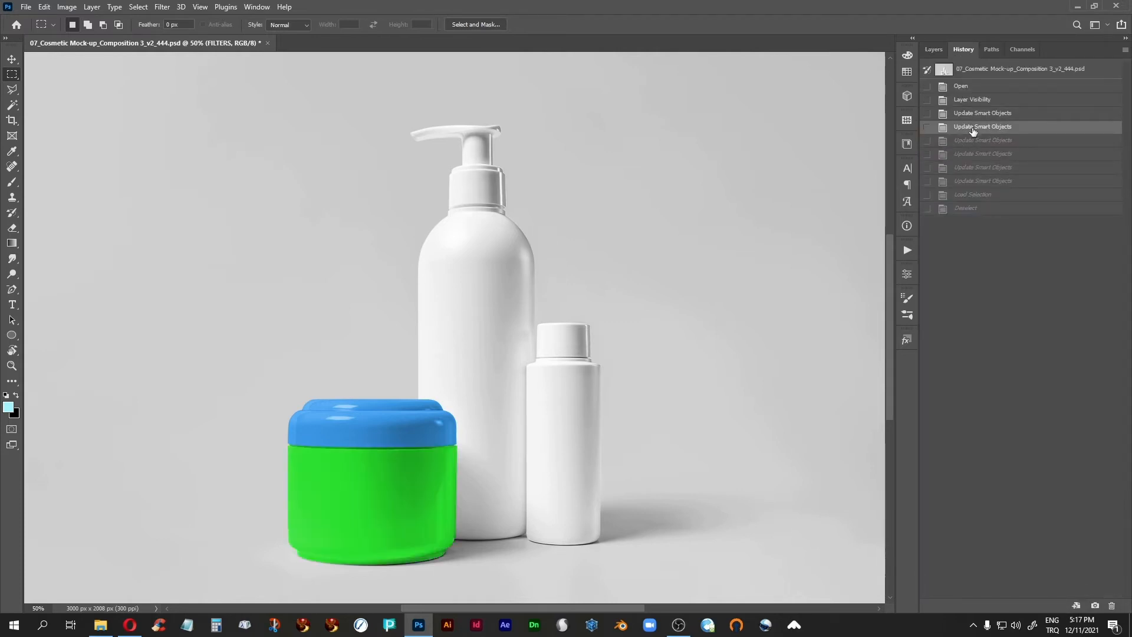
{"action": "left_click", "coordinate": [980, 141]}
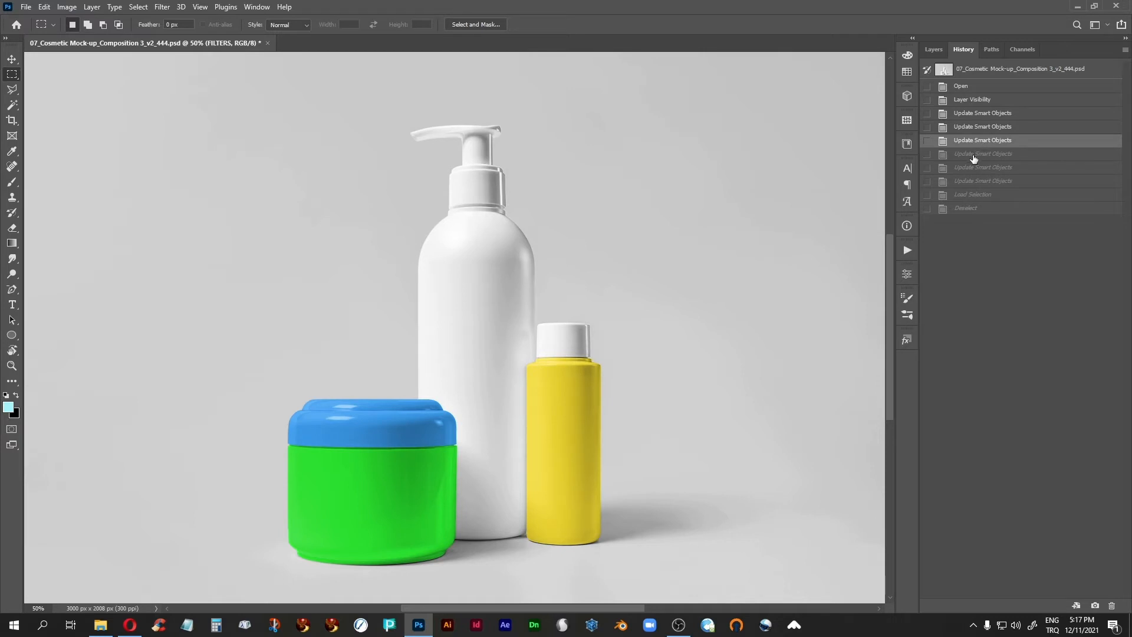
{"action": "left_click", "coordinate": [975, 154]}
{"action": "left_click", "coordinate": [974, 167]}
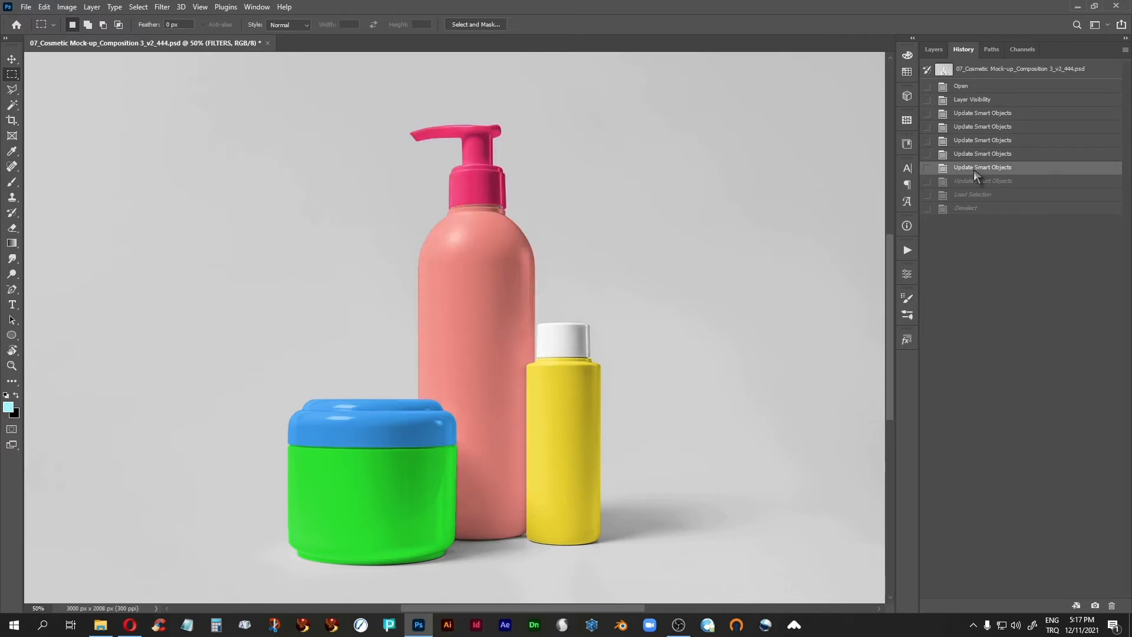
{"action": "left_click", "coordinate": [971, 181]}
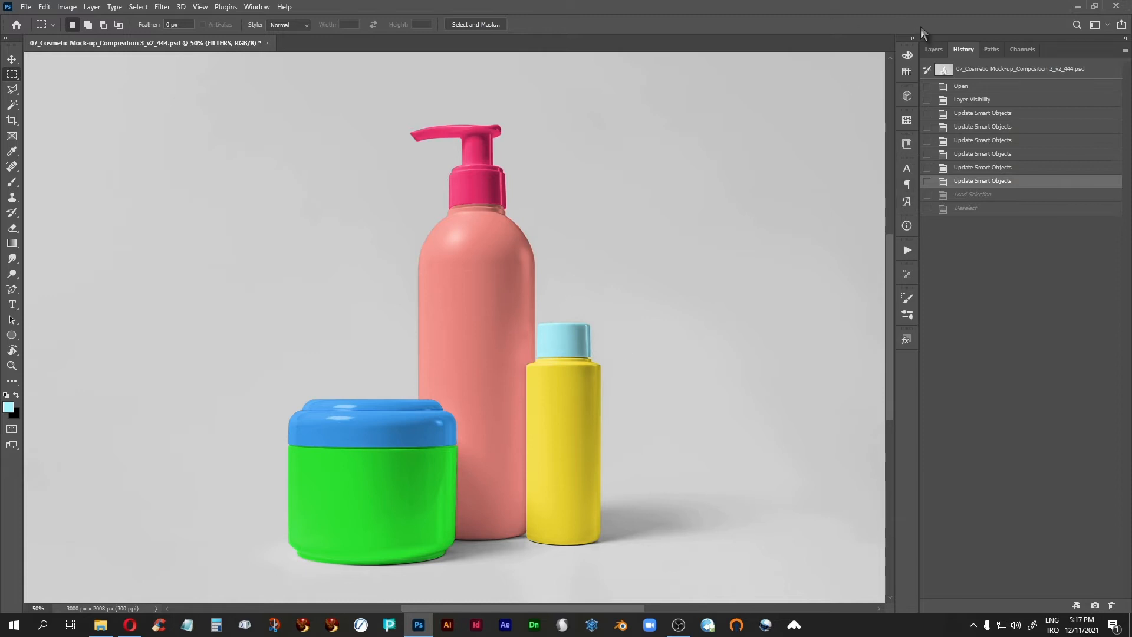
Step: Examine the recolored smart object layers and their masks across the whole layer stack of the mockup
{"action": "left_click", "coordinate": [934, 49]}
{"action": "scroll", "coordinate": [1065, 361], "scroll_direction": "down", "scroll_amount": 5}
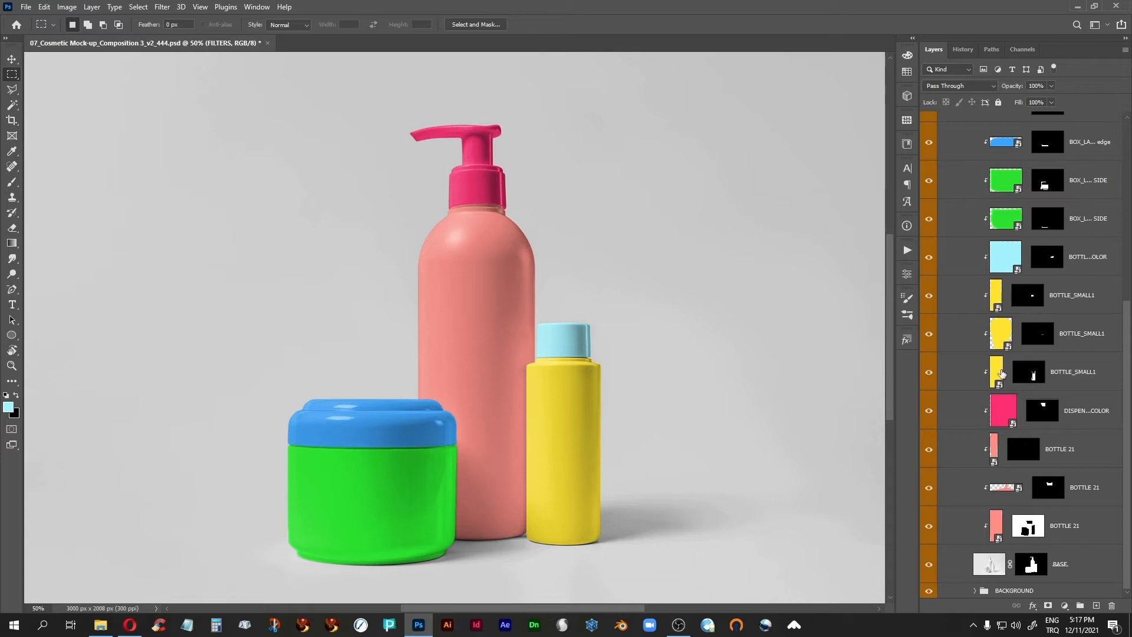
{"action": "scroll", "coordinate": [1030, 403], "scroll_direction": "up", "scroll_amount": 5}
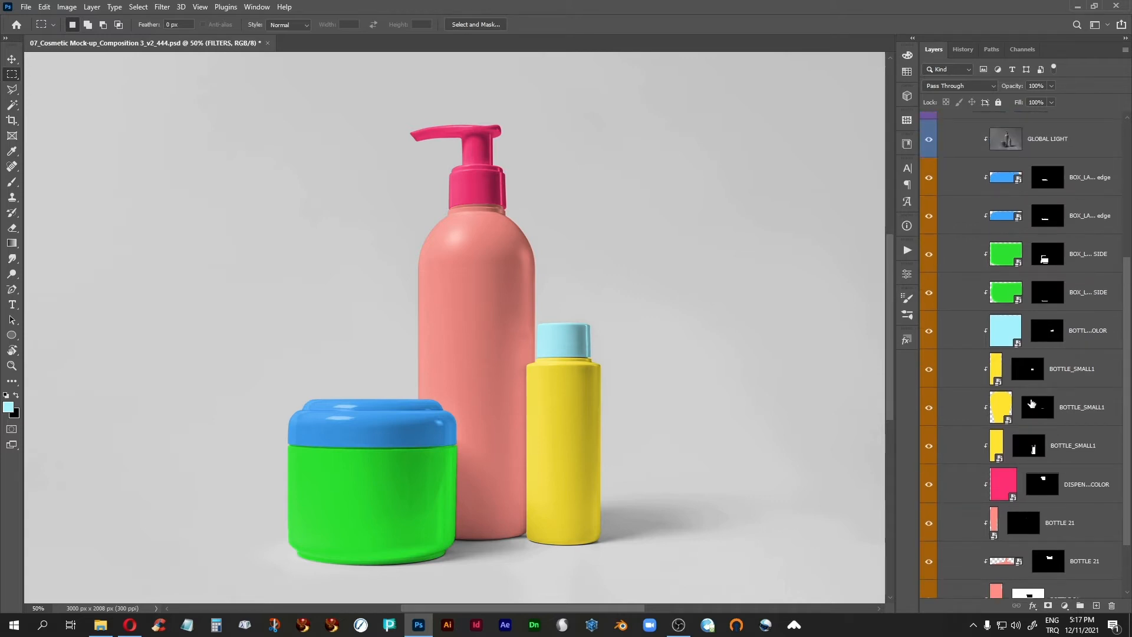
{"action": "scroll", "coordinate": [1031, 403], "scroll_direction": "down", "scroll_amount": 5}
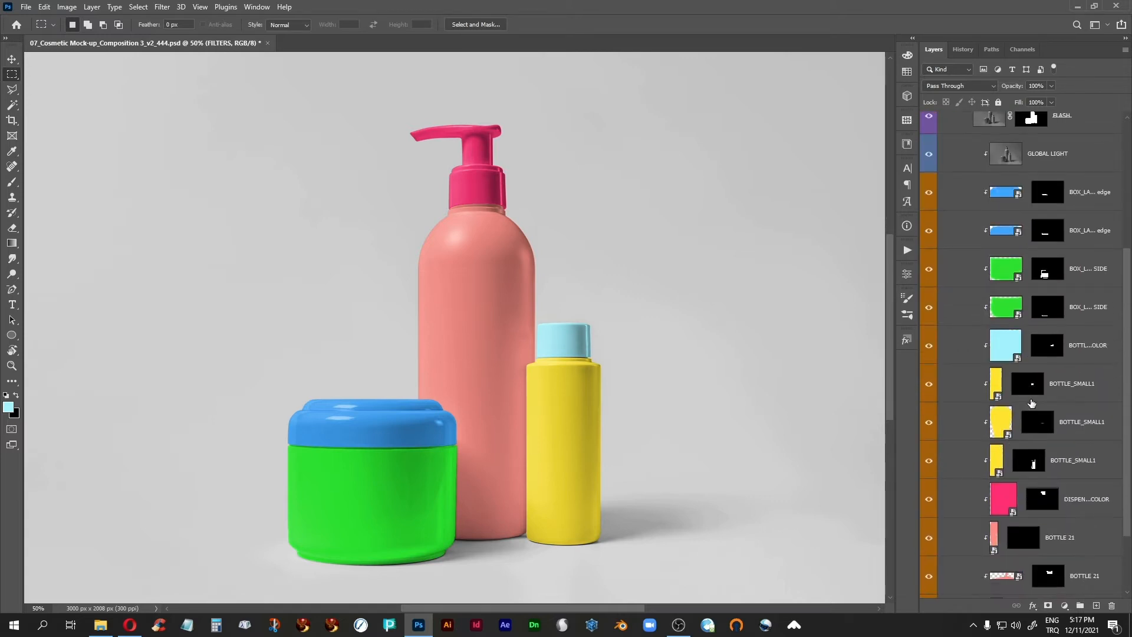
{"action": "scroll", "coordinate": [1031, 404], "scroll_direction": "up", "scroll_amount": 10}
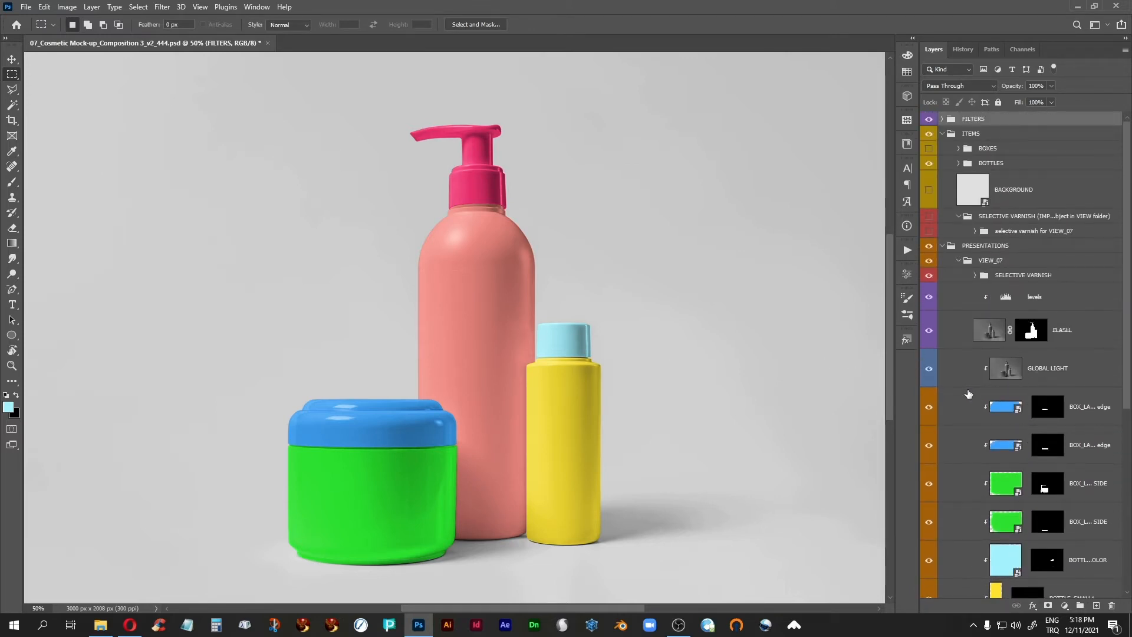
{"action": "scroll", "coordinate": [969, 393], "scroll_direction": "down", "scroll_amount": 4}
{"action": "scroll", "coordinate": [969, 392], "scroll_direction": "down", "scroll_amount": 1}
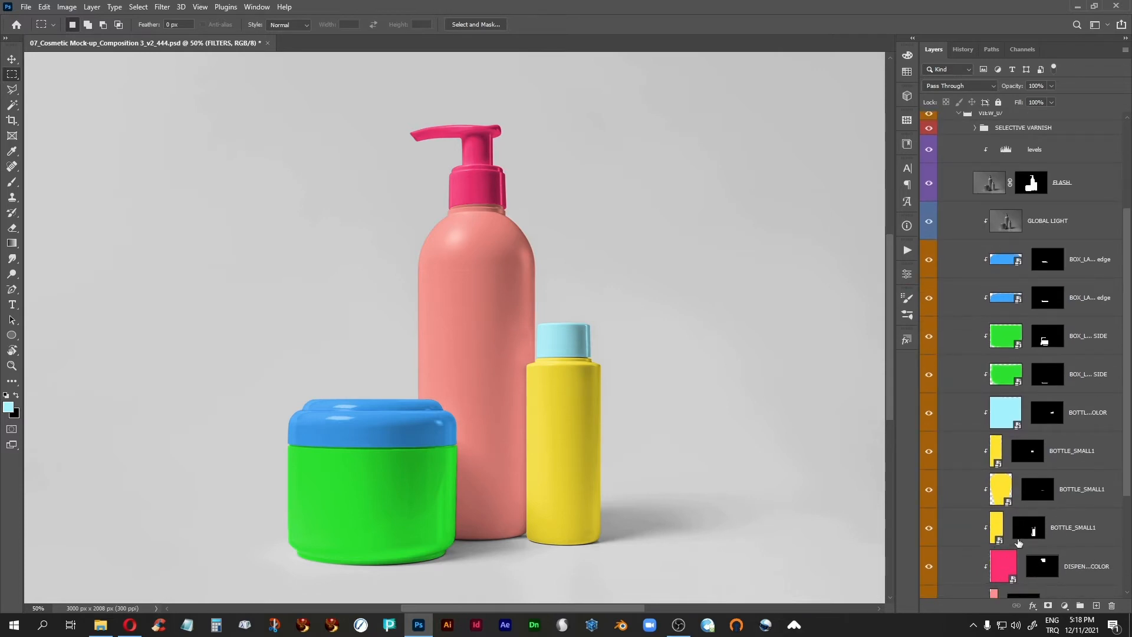
{"action": "scroll", "coordinate": [960, 426], "scroll_direction": "down", "scroll_amount": 5}
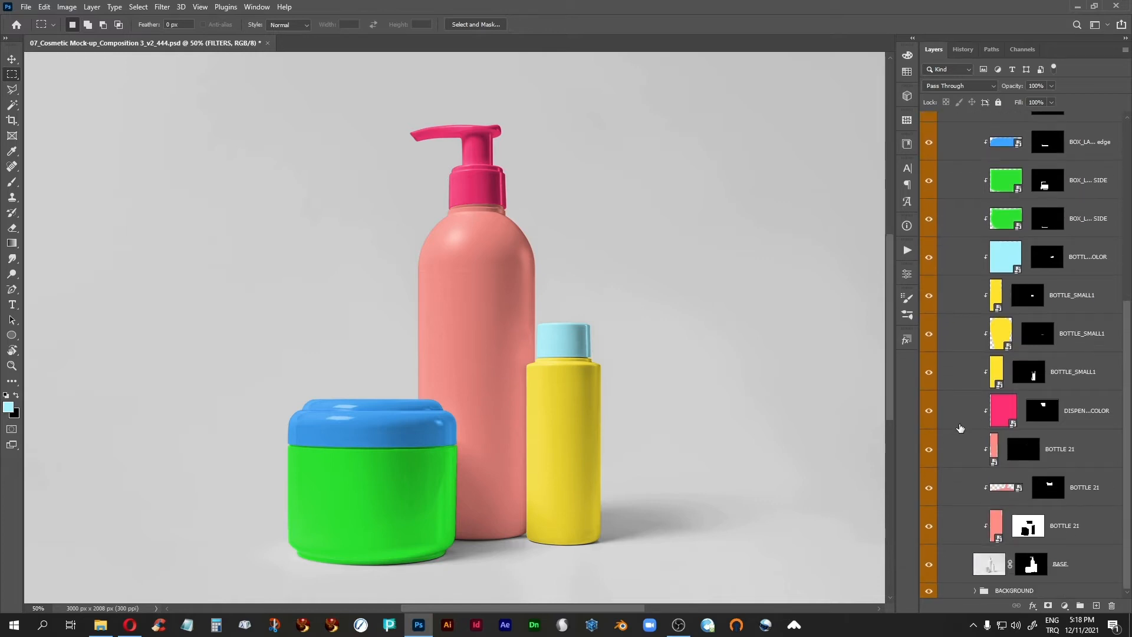
{"action": "scroll", "coordinate": [959, 427], "scroll_direction": "up", "scroll_amount": 6}
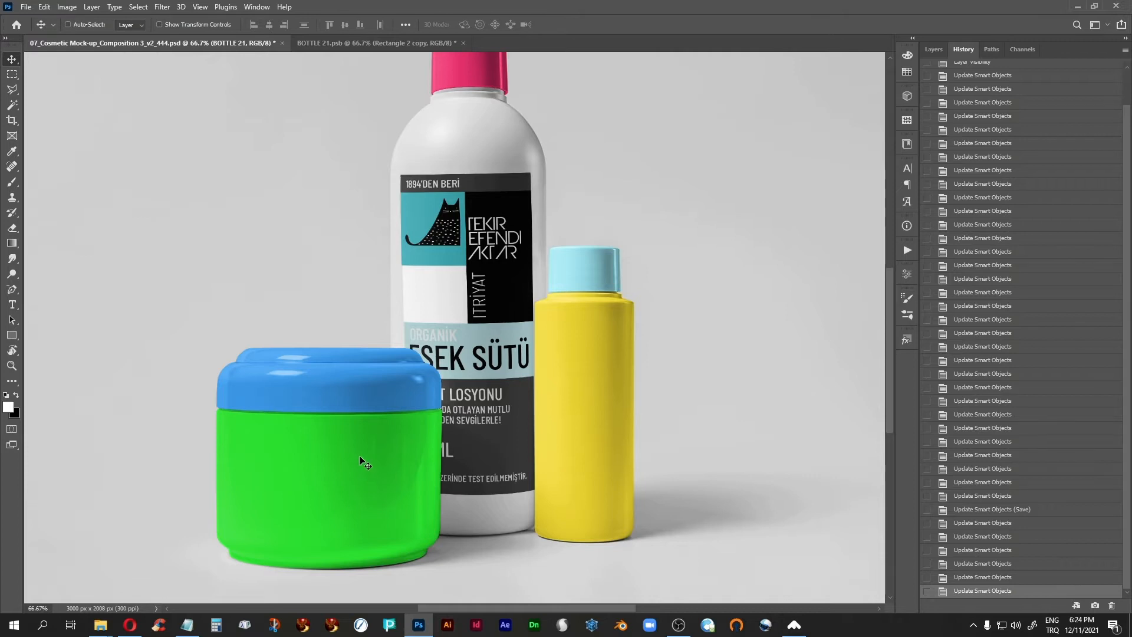
Step: Bring up the BOTTLE 21.psb label artwork and view its upper part
{"action": "left_click", "coordinate": [330, 44]}
{"action": "scroll", "coordinate": [1129, 122], "scroll_direction": "up", "scroll_amount": 3}
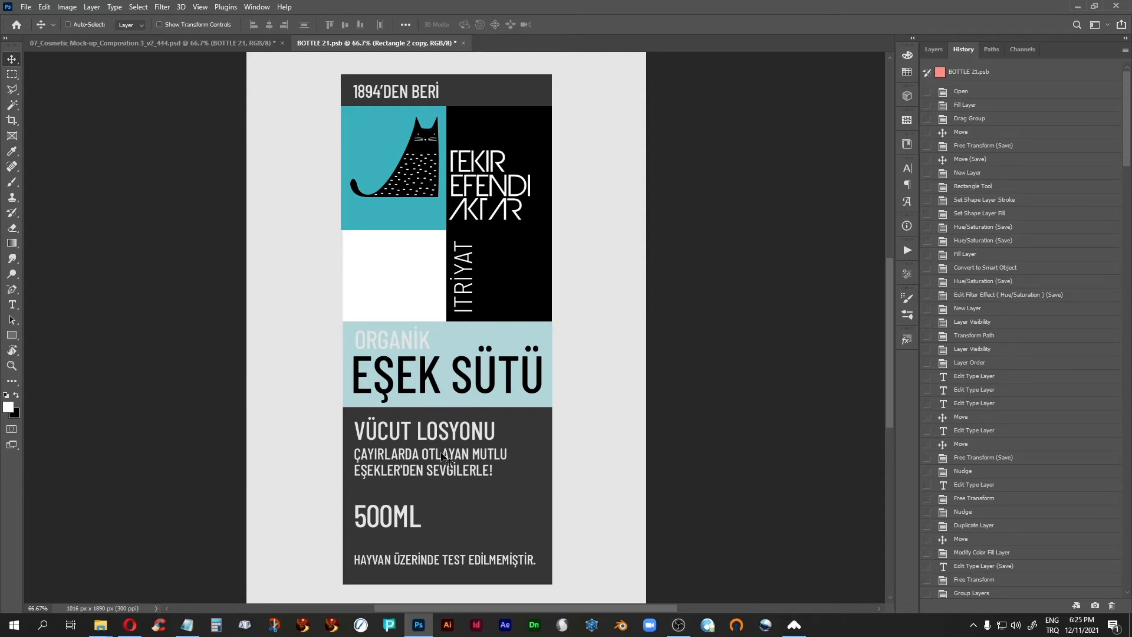
Step: Switch to the Opera browser, preview 091.jpg from the LABELS folder in Google Drive, and return to the folder
{"action": "left_click", "coordinate": [130, 625]}
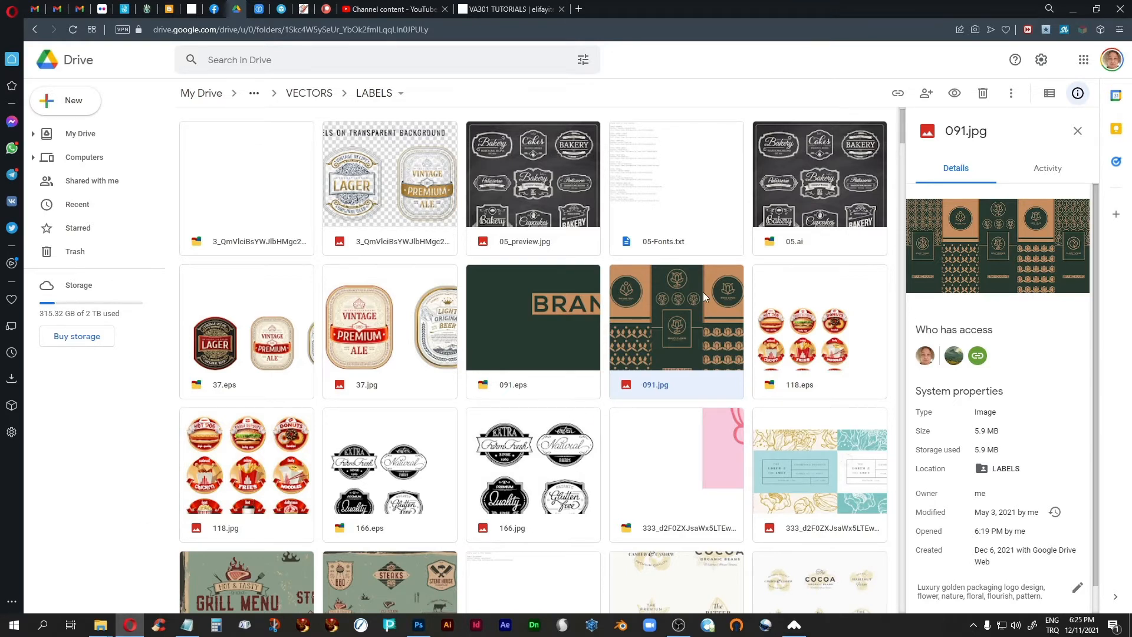
{"action": "double_click", "coordinate": [683, 299]}
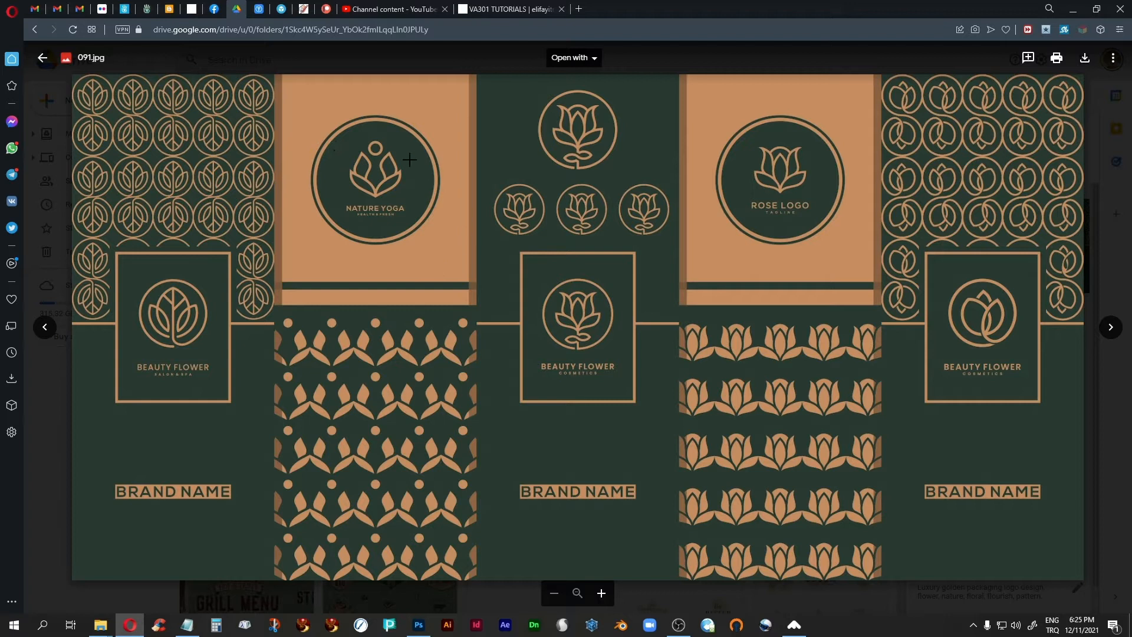
{"action": "left_click", "coordinate": [37, 59]}
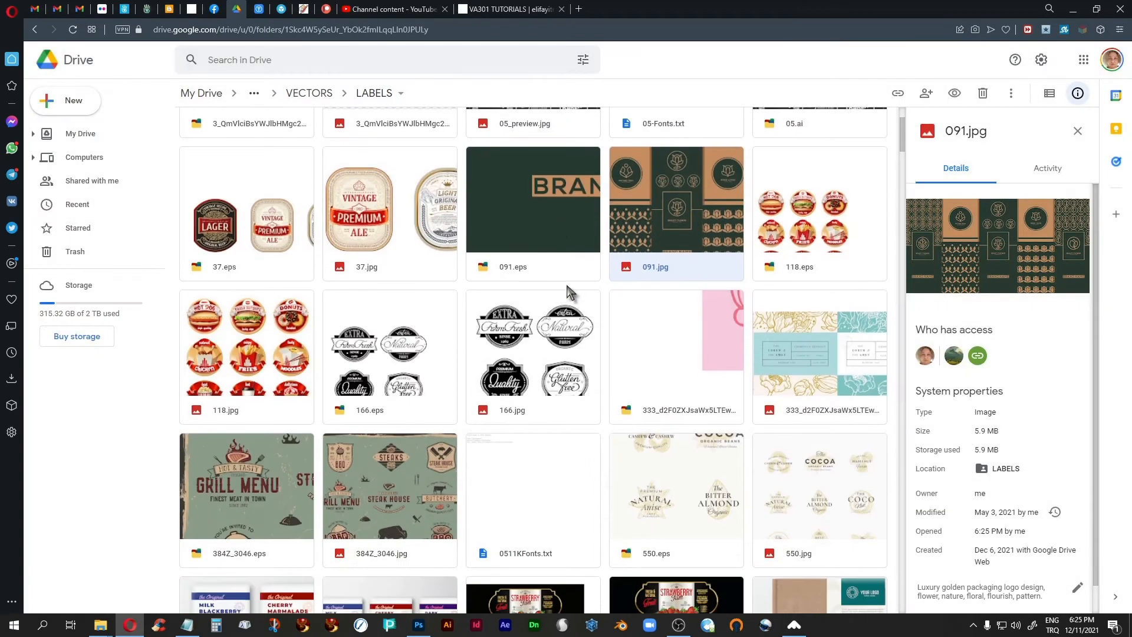
Step: Preview the floral cosmetics label JPG starting with 333_ and the chocolate packaging 604.jpg, returning to the LABELS folder after each
{"action": "left_click", "coordinate": [837, 353]}
{"action": "double_click", "coordinate": [839, 354]}
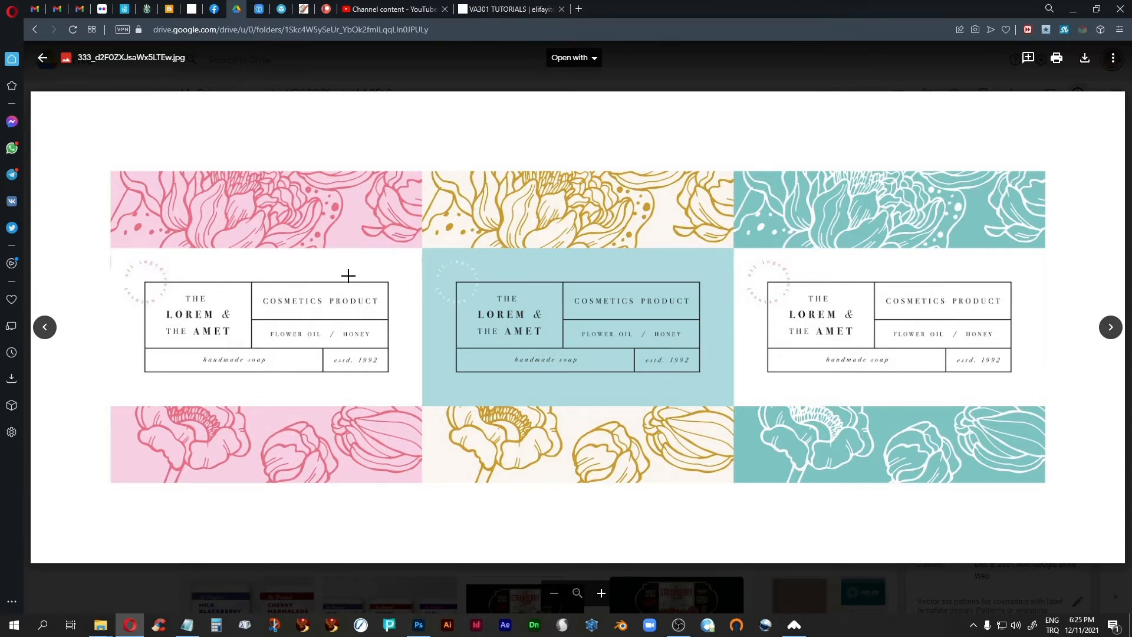
{"action": "left_click", "coordinate": [42, 59]}
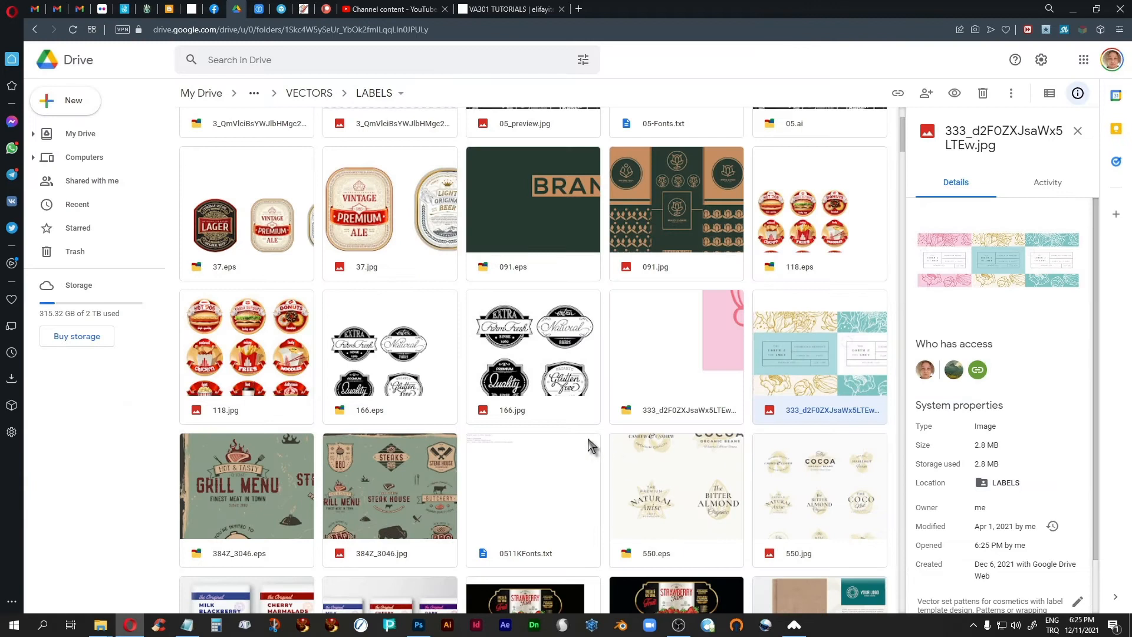
{"action": "scroll", "coordinate": [582, 426], "scroll_direction": "down", "scroll_amount": 3}
{"action": "scroll", "coordinate": [586, 440], "scroll_direction": "down", "scroll_amount": 1}
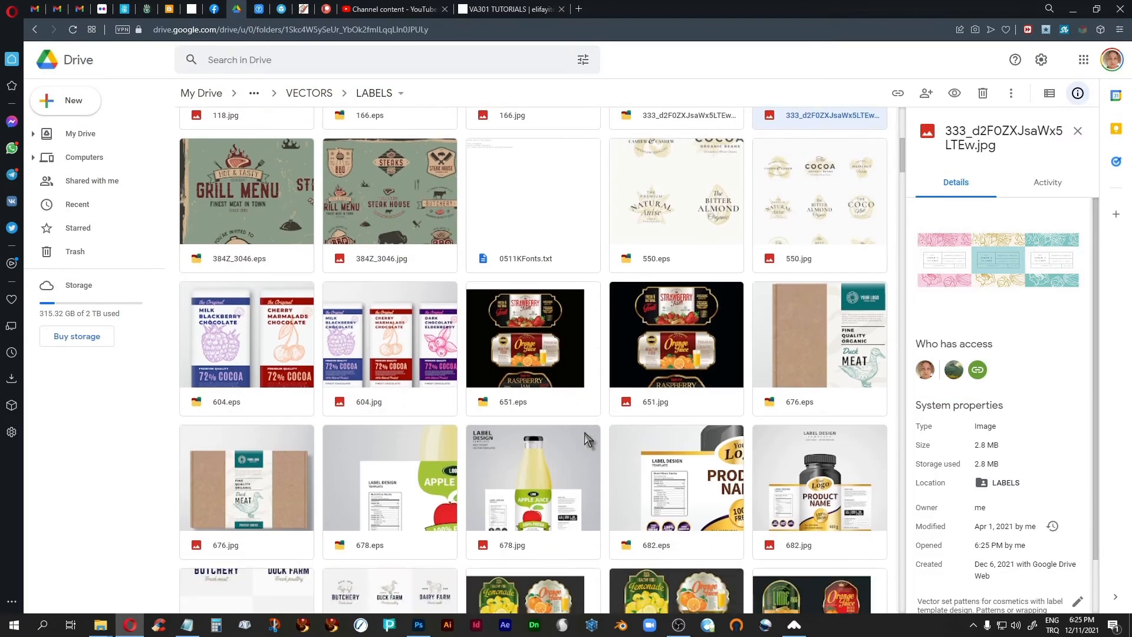
{"action": "double_click", "coordinate": [395, 348]}
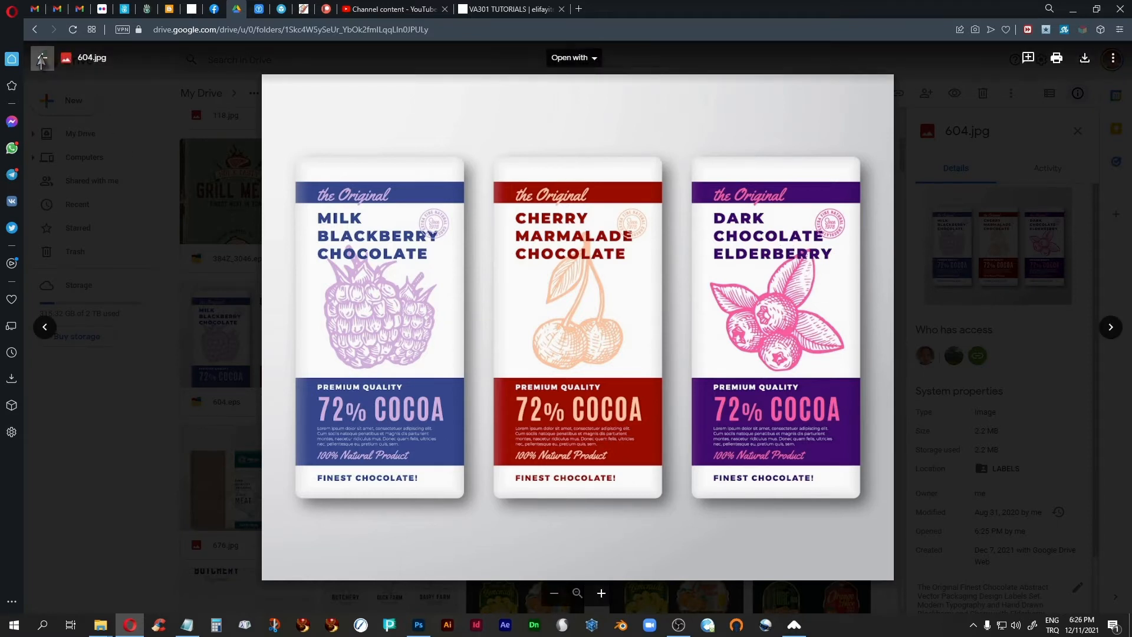
{"action": "left_click", "coordinate": [43, 58]}
Step: Preview the fruit label designs in 713.jpg and the mackerel tray packaging in 761.jpg, returning to the folder after each
{"action": "scroll", "coordinate": [652, 413], "scroll_direction": "down", "scroll_amount": 4}
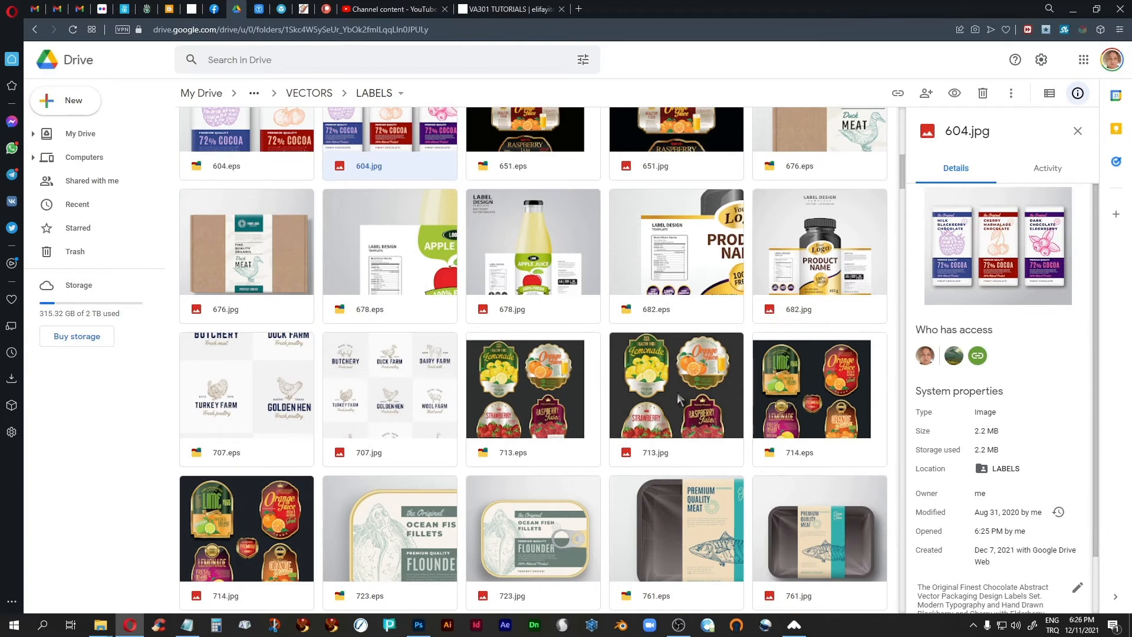
{"action": "double_click", "coordinate": [684, 376]}
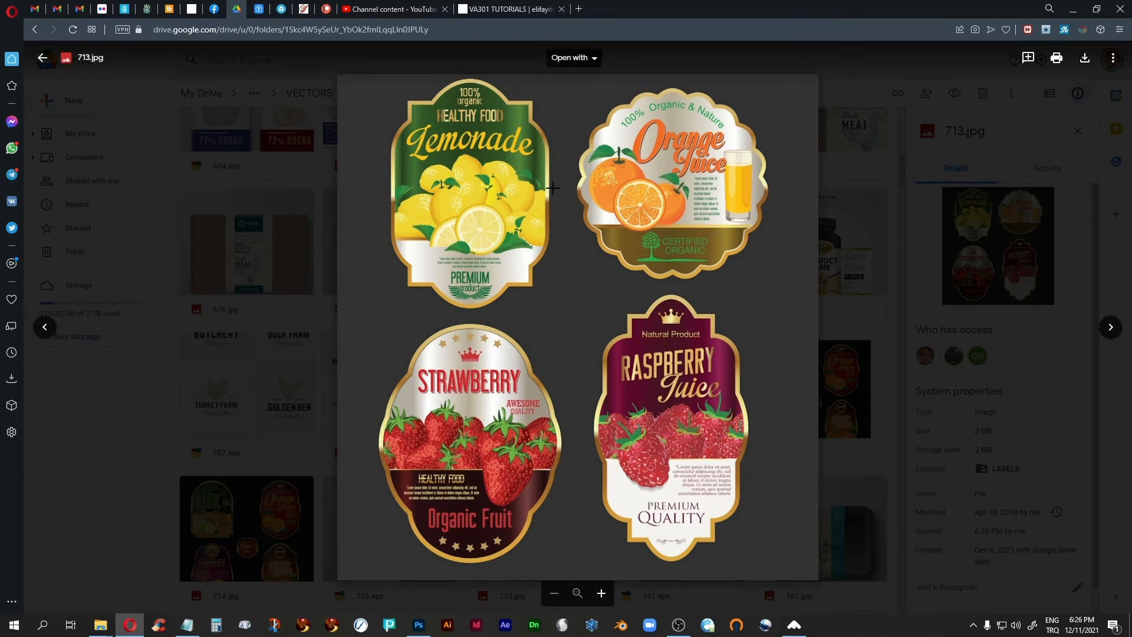
{"action": "left_click", "coordinate": [42, 57]}
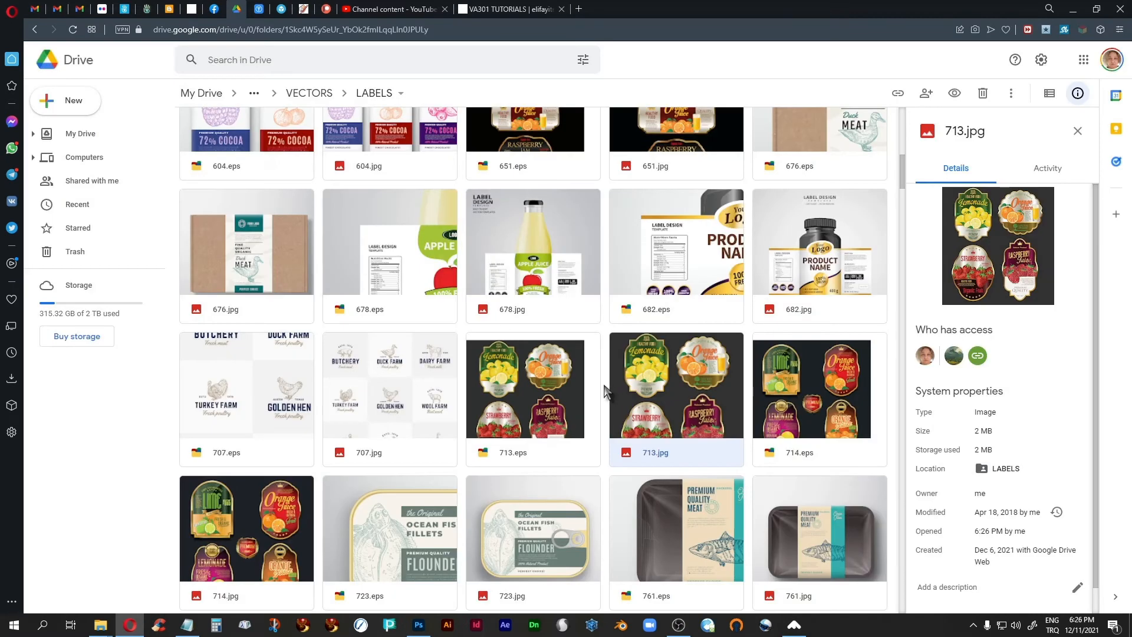
{"action": "scroll", "coordinate": [607, 392], "scroll_direction": "down", "scroll_amount": 3}
{"action": "left_click", "coordinate": [834, 354]}
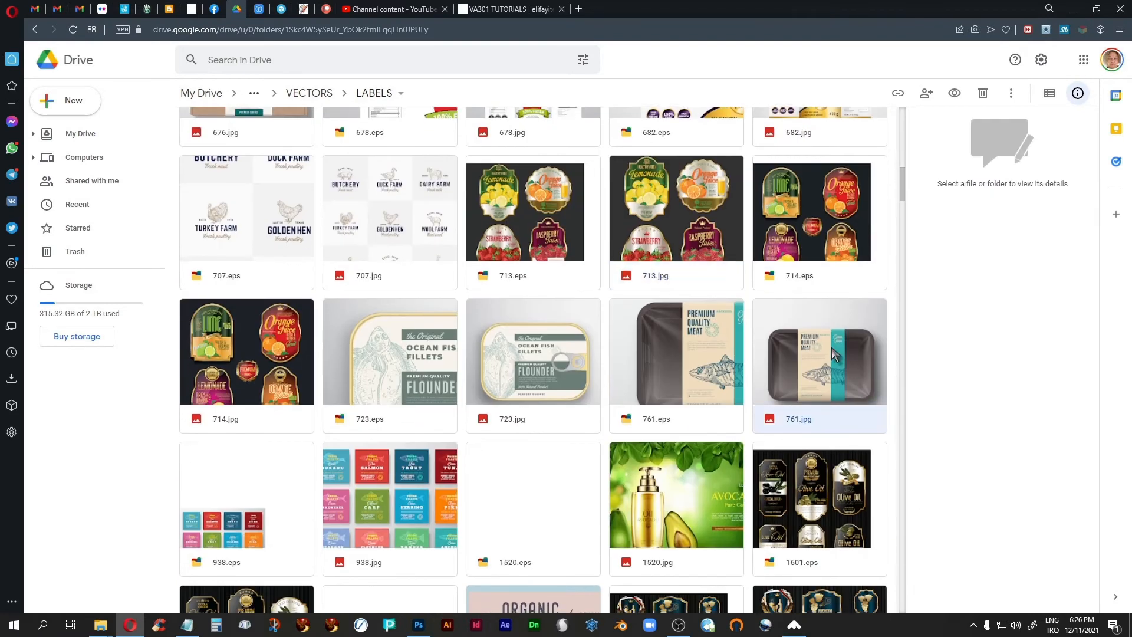
{"action": "double_click", "coordinate": [834, 354]}
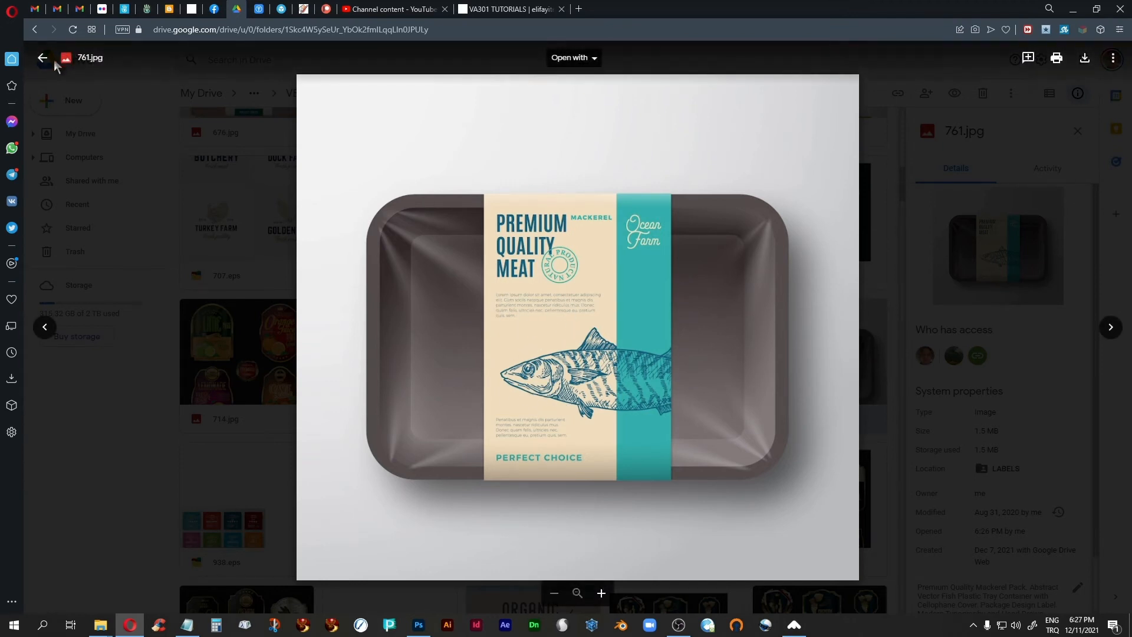
{"action": "left_click", "coordinate": [42, 59]}
Step: Preview the olive oil labels in 1601.jpg, close the preview, and look over further label files in the folder
{"action": "scroll", "coordinate": [646, 321], "scroll_direction": "down", "scroll_amount": 3}
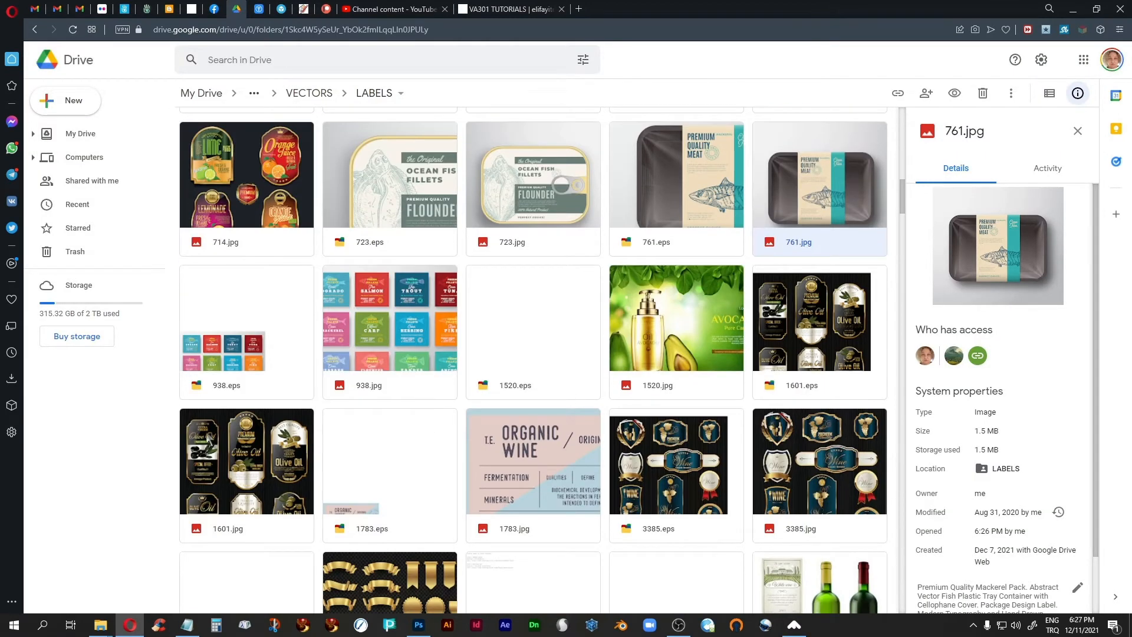
{"action": "double_click", "coordinate": [252, 447]}
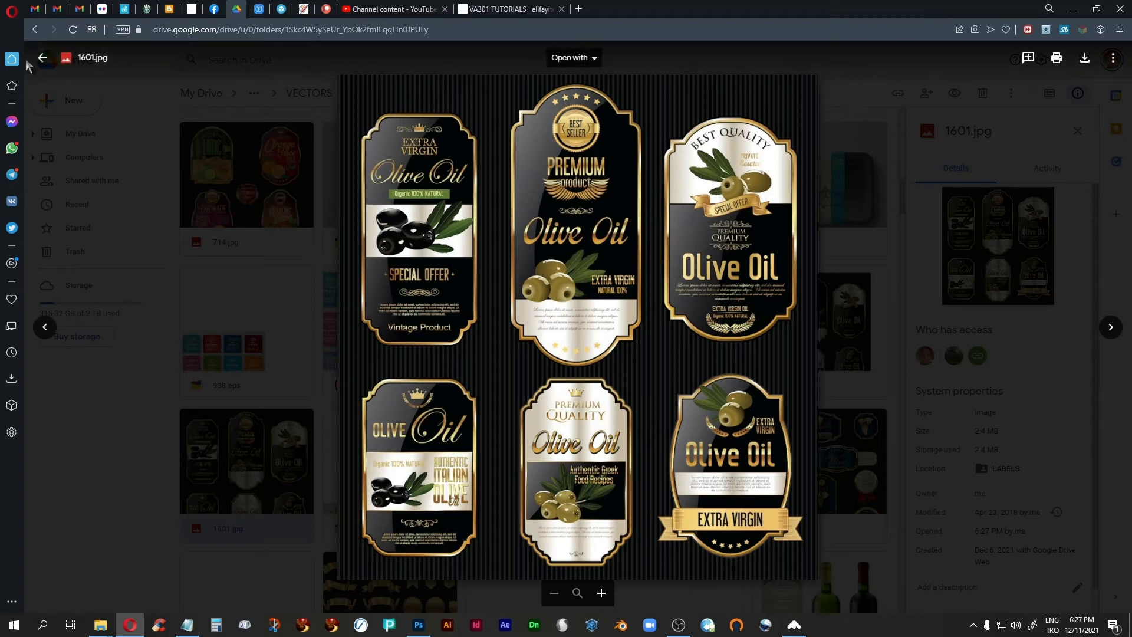
{"action": "key", "text": "Escape"}
{"action": "scroll", "coordinate": [547, 312], "scroll_direction": "down", "scroll_amount": 4}
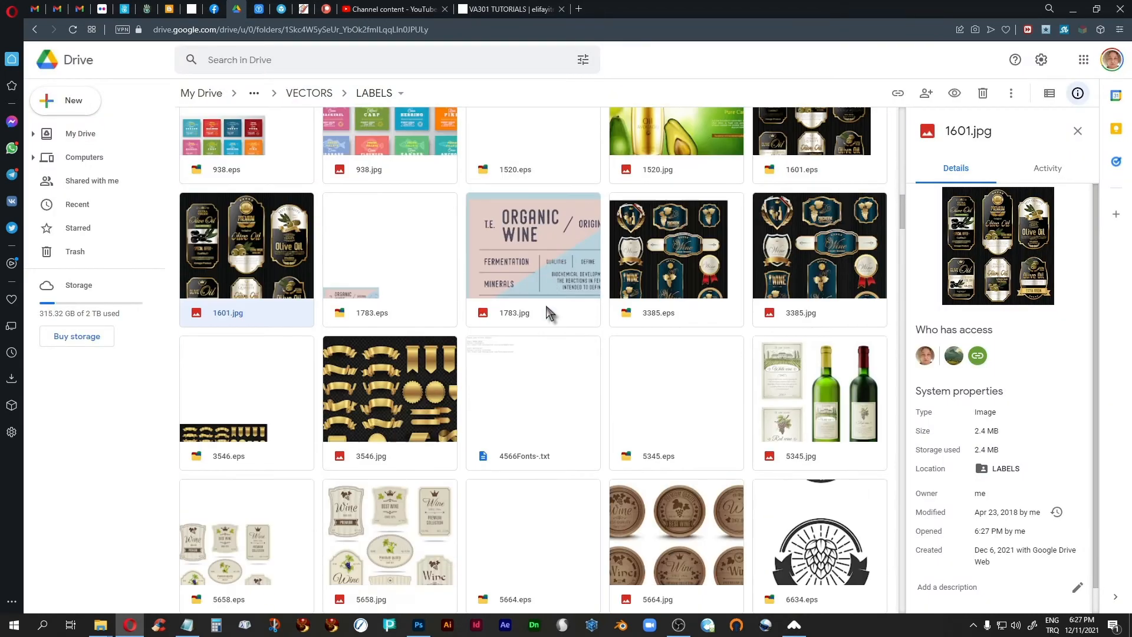
{"action": "scroll", "coordinate": [546, 313], "scroll_direction": "down", "scroll_amount": 5}
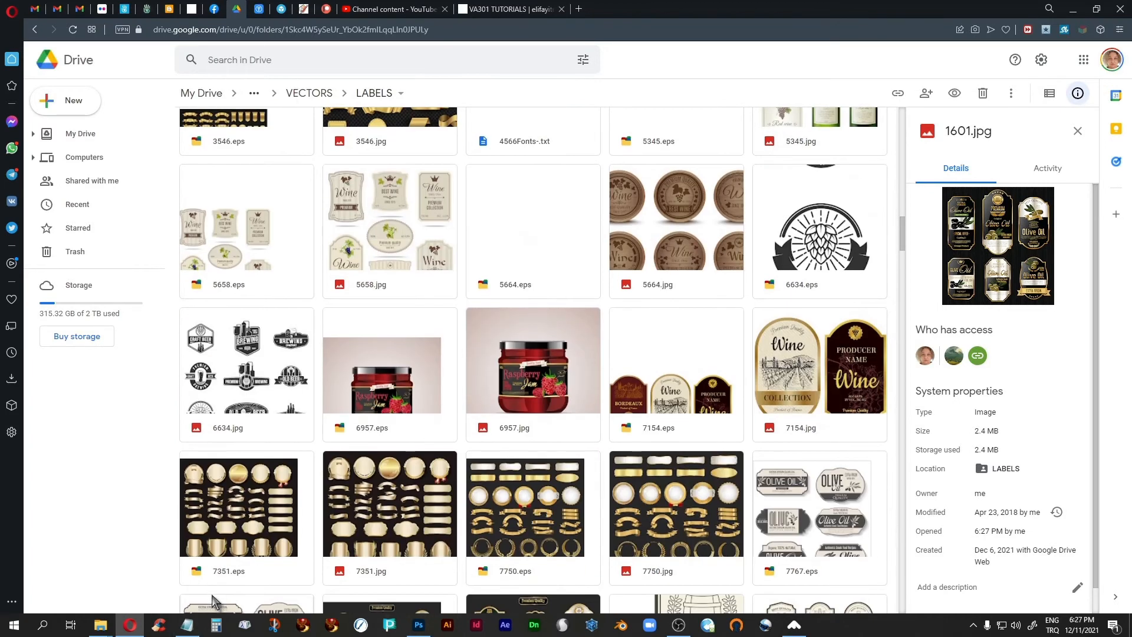
Step: Switch to Photoshop, revert BOTTLE 21.psb to an early Layer Visibility history state, and restore its states through the ITRİYAT text's Free Transform
{"action": "left_click", "coordinate": [419, 624]}
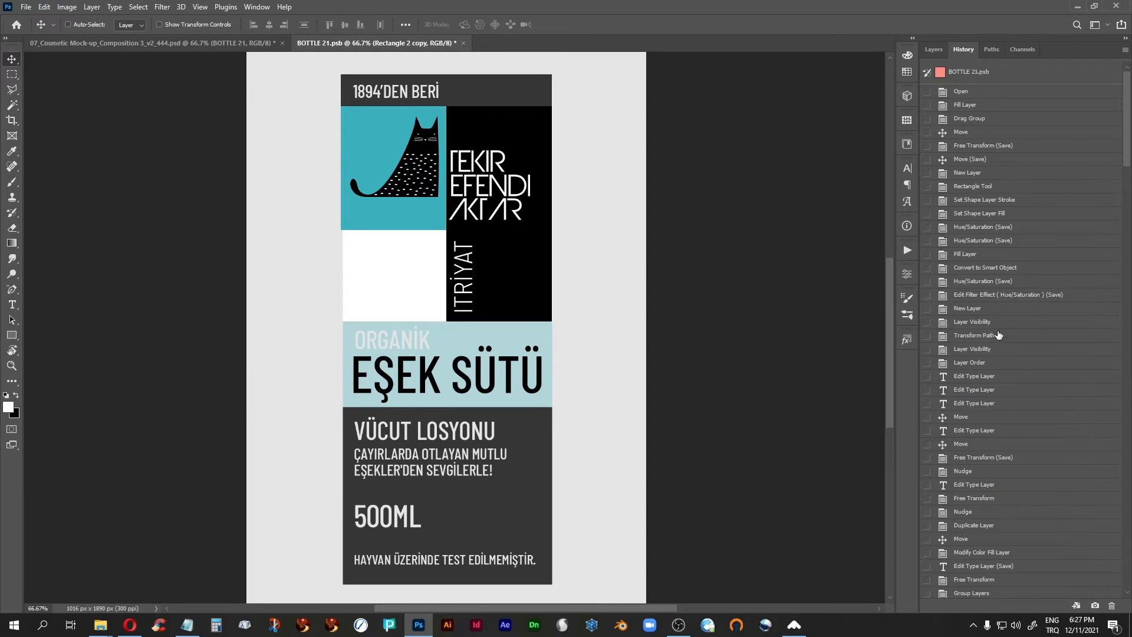
{"action": "left_click", "coordinate": [994, 350]}
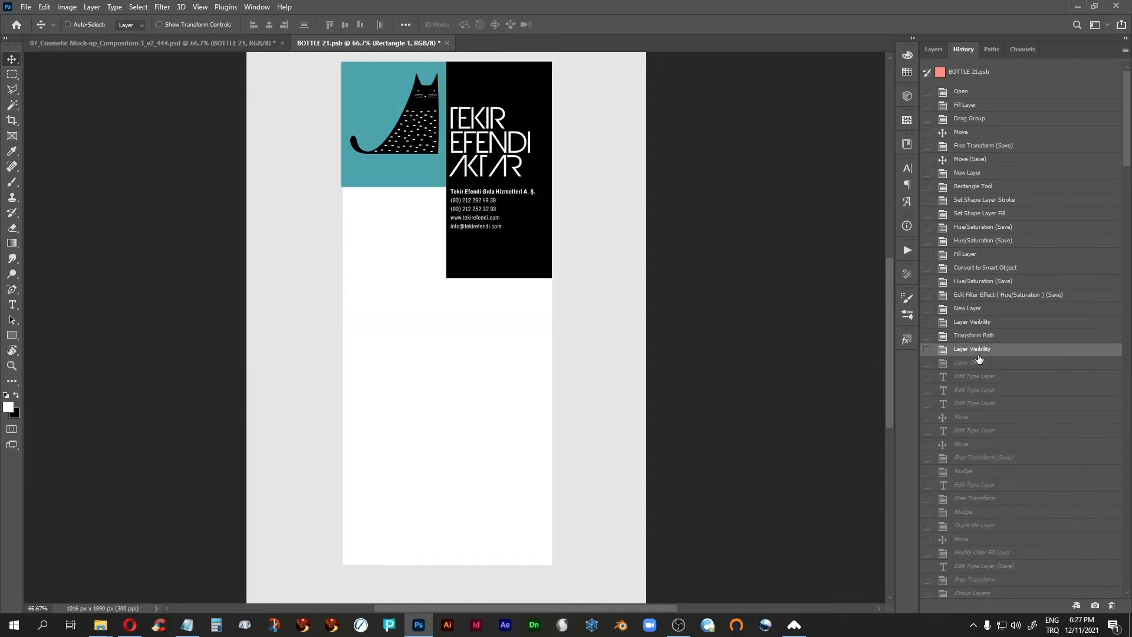
{"action": "left_click", "coordinate": [972, 434]}
{"action": "left_click", "coordinate": [965, 499]}
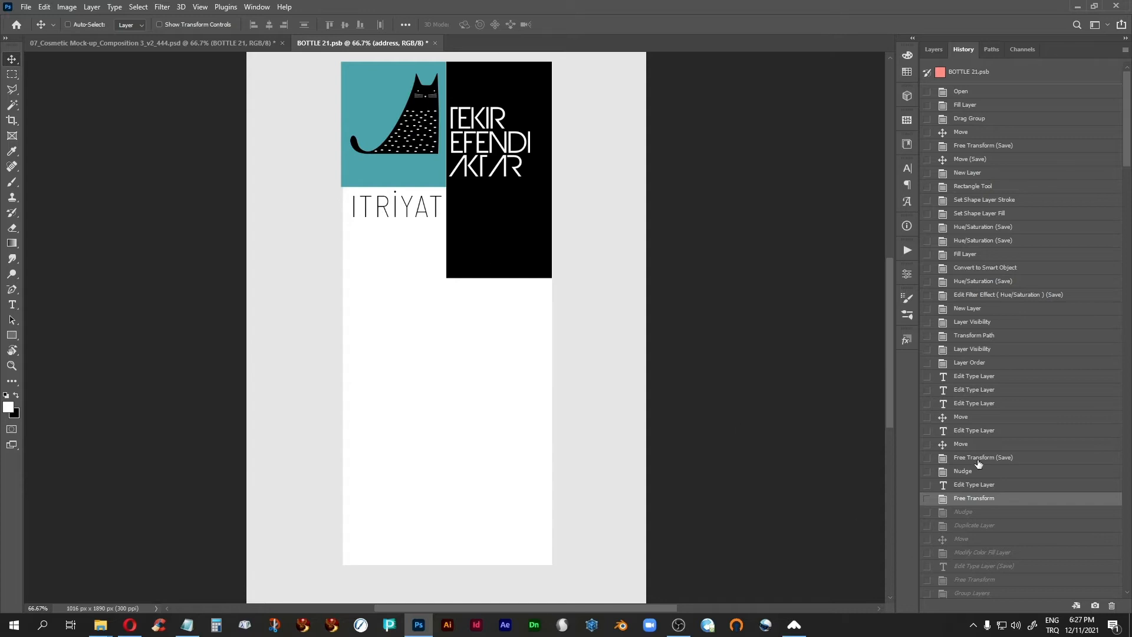
Step: Restore the history states that place a grey bar behind ITRİYAT, move both onto the black panel, and shrink the text
{"action": "scroll", "coordinate": [1015, 384], "scroll_direction": "down", "scroll_amount": 2}
{"action": "scroll", "coordinate": [1015, 384], "scroll_direction": "down", "scroll_amount": 1}
{"action": "left_click", "coordinate": [974, 466]}
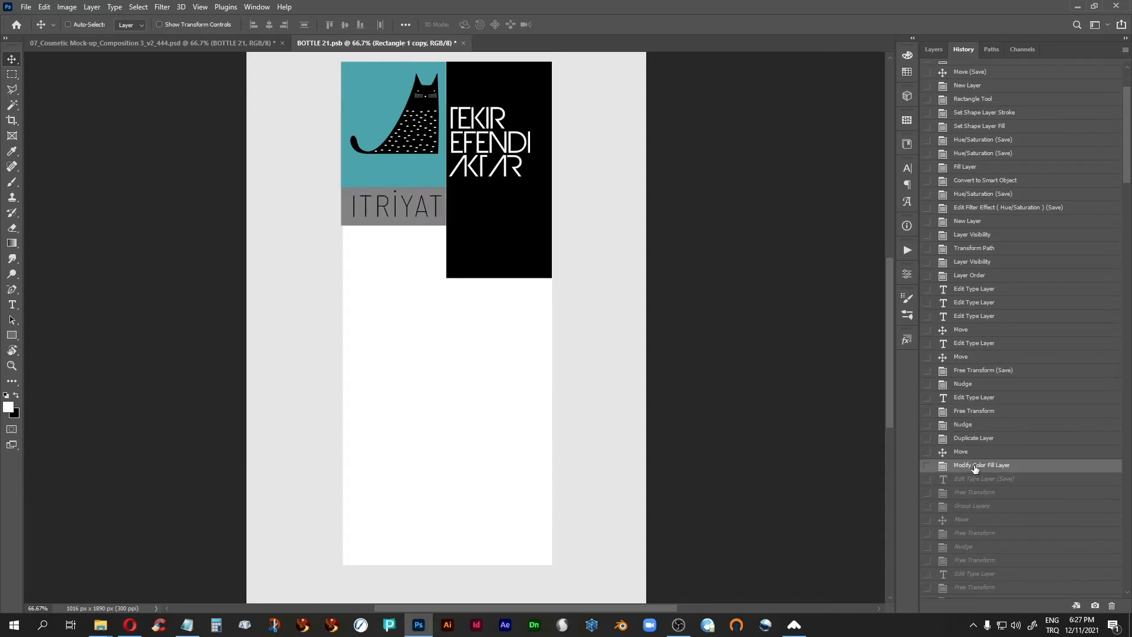
{"action": "left_click", "coordinate": [972, 551]}
{"action": "scroll", "coordinate": [976, 467], "scroll_direction": "down", "scroll_amount": 3}
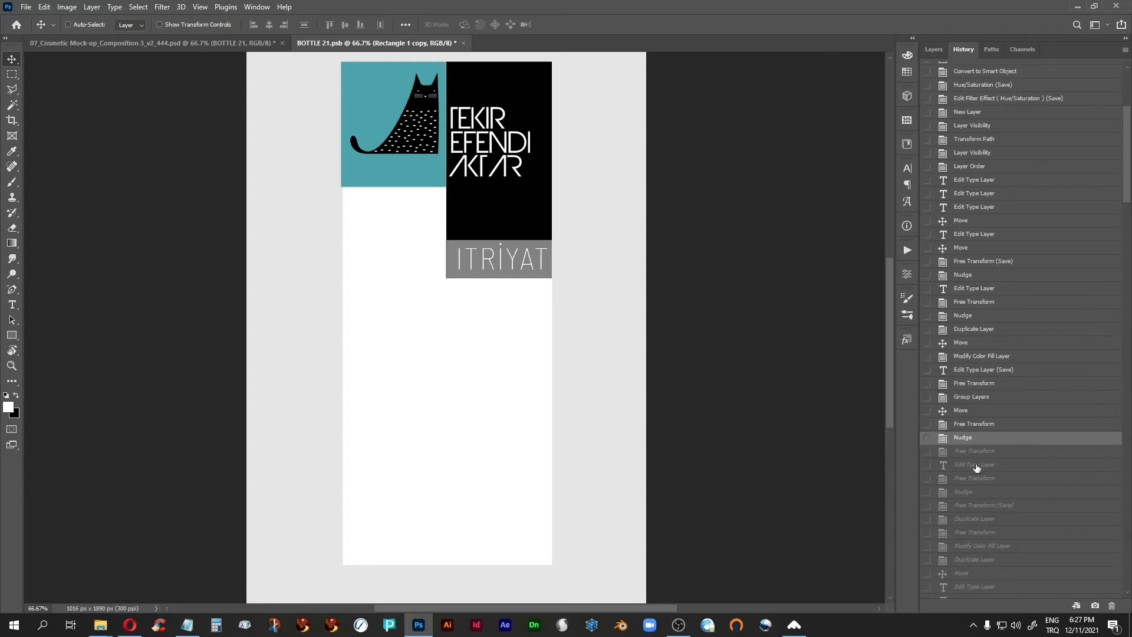
{"action": "left_click", "coordinate": [967, 494]}
{"action": "scroll", "coordinate": [966, 499], "scroll_direction": "down", "scroll_amount": 3}
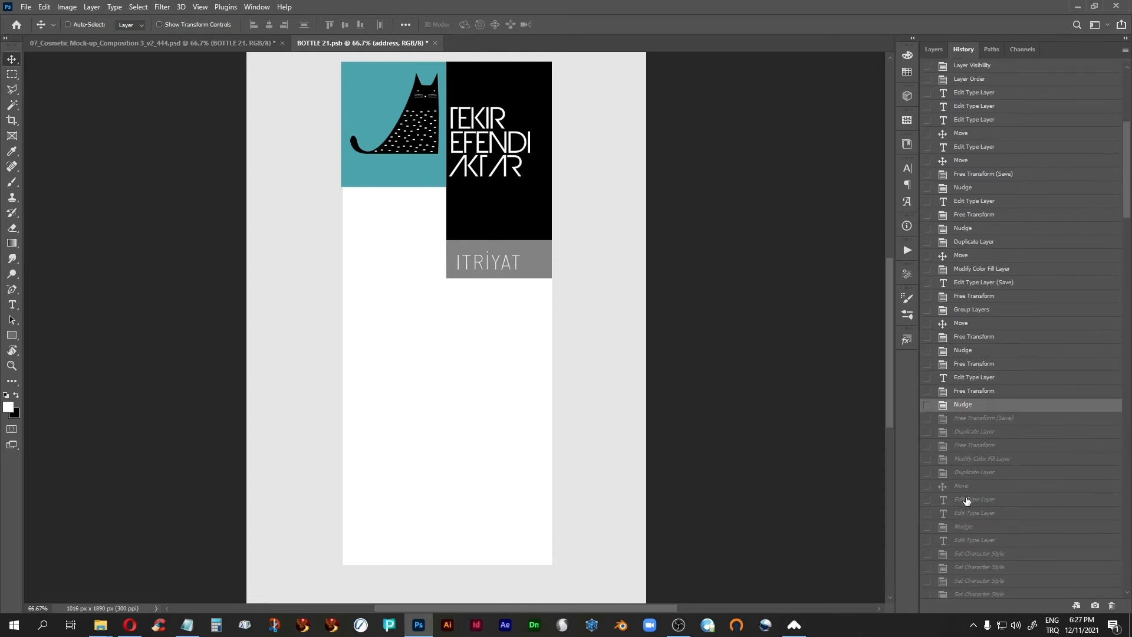
Step: Restore the history states that add the EŞEK SÜTLÜ VÜCUT LOSYONU product text and restyle it in black
{"action": "left_click", "coordinate": [969, 499]}
{"action": "scroll", "coordinate": [966, 489], "scroll_direction": "down", "scroll_amount": 2}
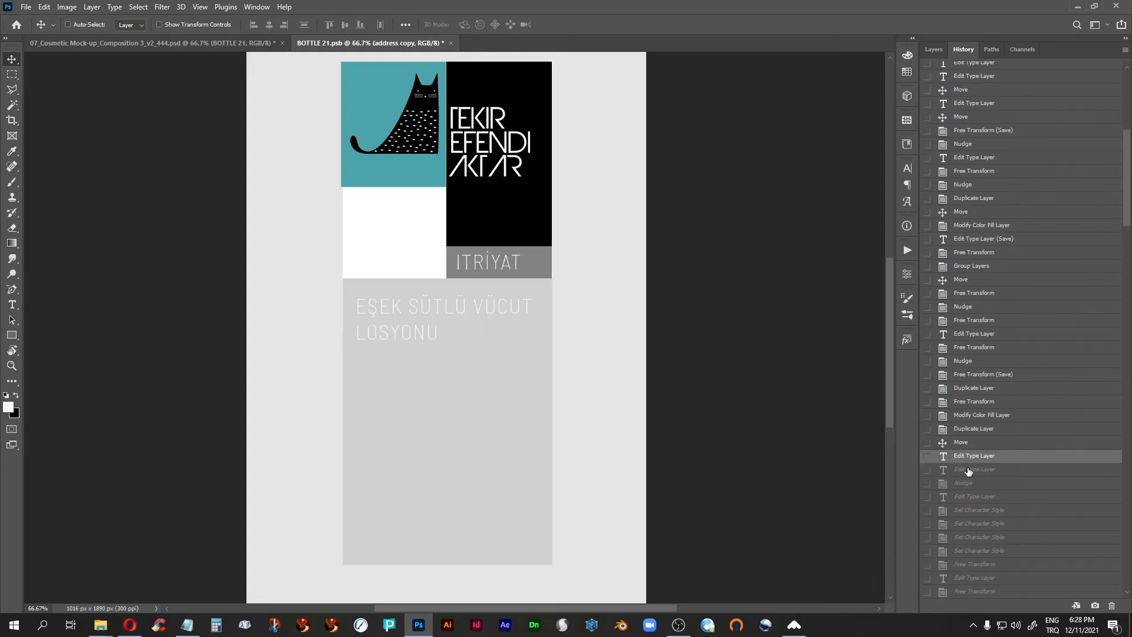
{"action": "left_click", "coordinate": [969, 524]}
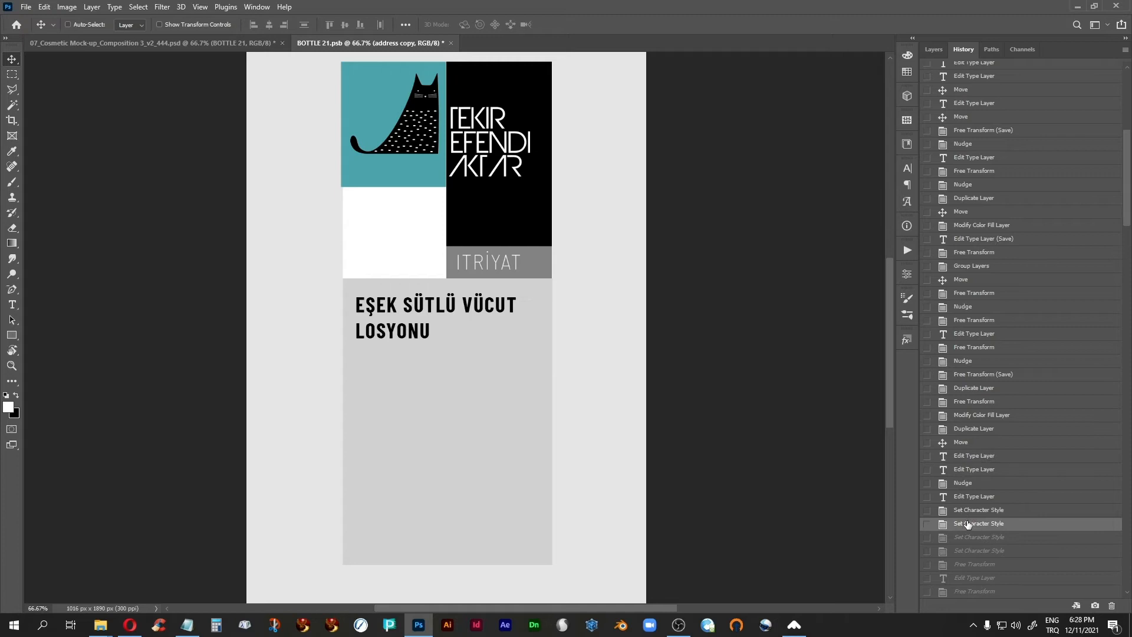
{"action": "scroll", "coordinate": [979, 462], "scroll_direction": "down", "scroll_amount": 6}
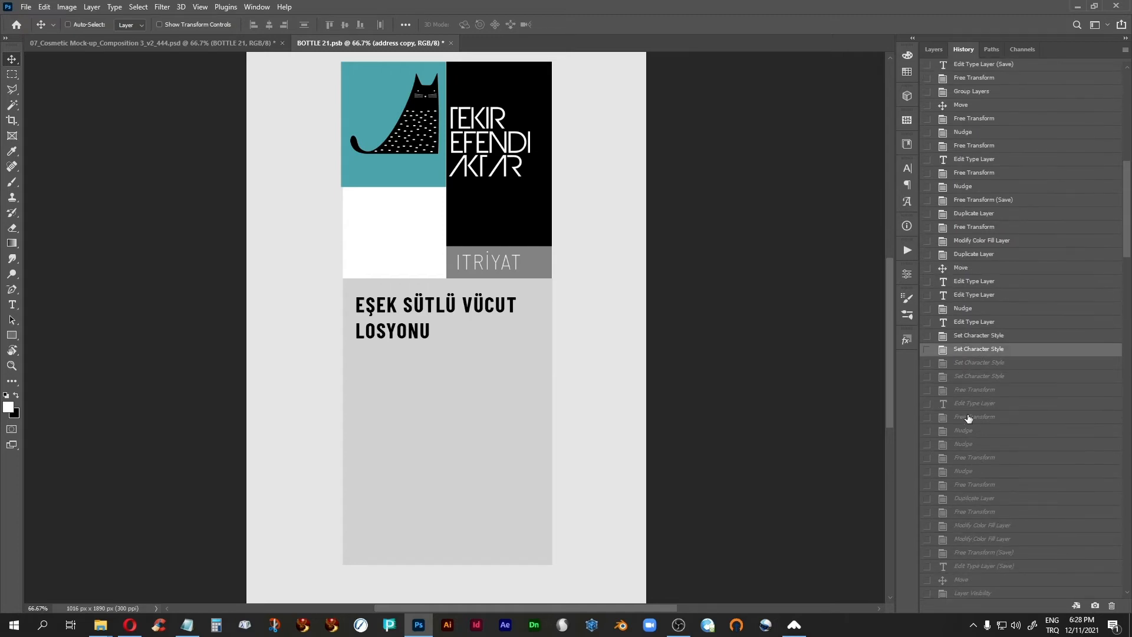
{"action": "left_click", "coordinate": [968, 418]}
{"action": "left_click", "coordinate": [961, 472]}
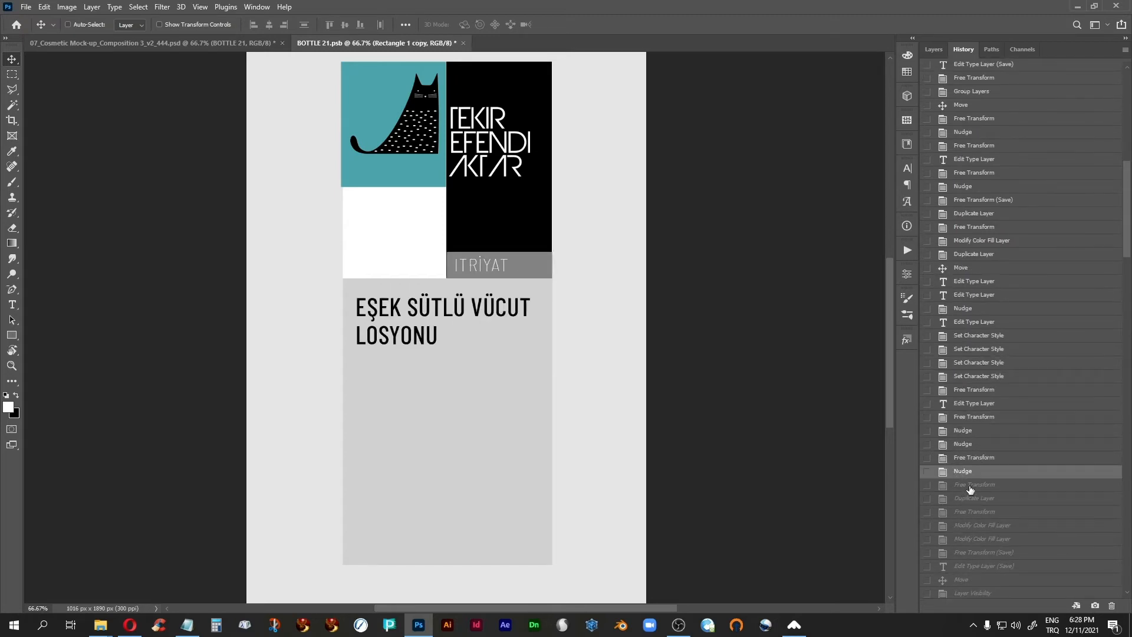
Step: Restore the history states that color the lower panels light blue and dark grey and turn ITRİYAT vertical
{"action": "scroll", "coordinate": [970, 489], "scroll_direction": "down", "scroll_amount": 3}
{"action": "left_click", "coordinate": [976, 482]}
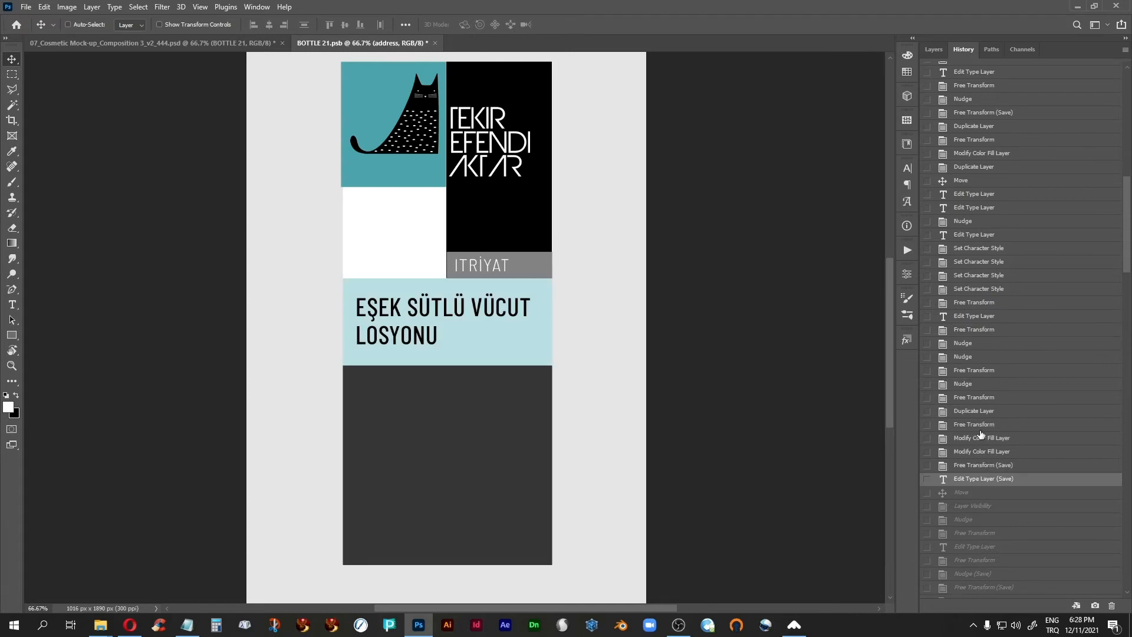
{"action": "scroll", "coordinate": [979, 444], "scroll_direction": "down", "scroll_amount": 6}
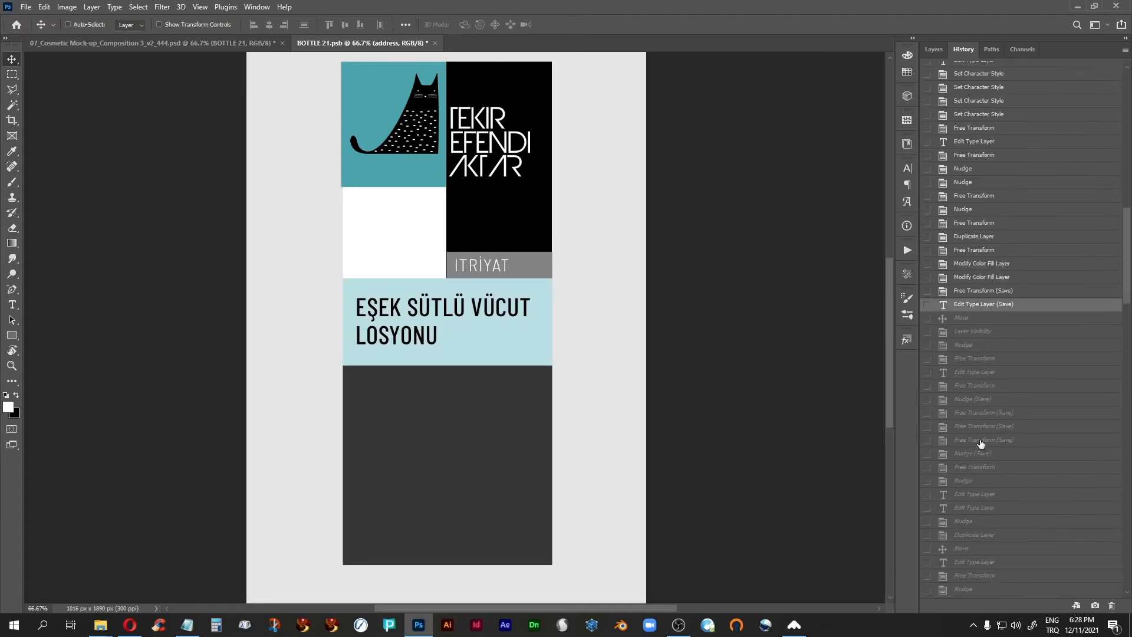
{"action": "left_click", "coordinate": [970, 413]}
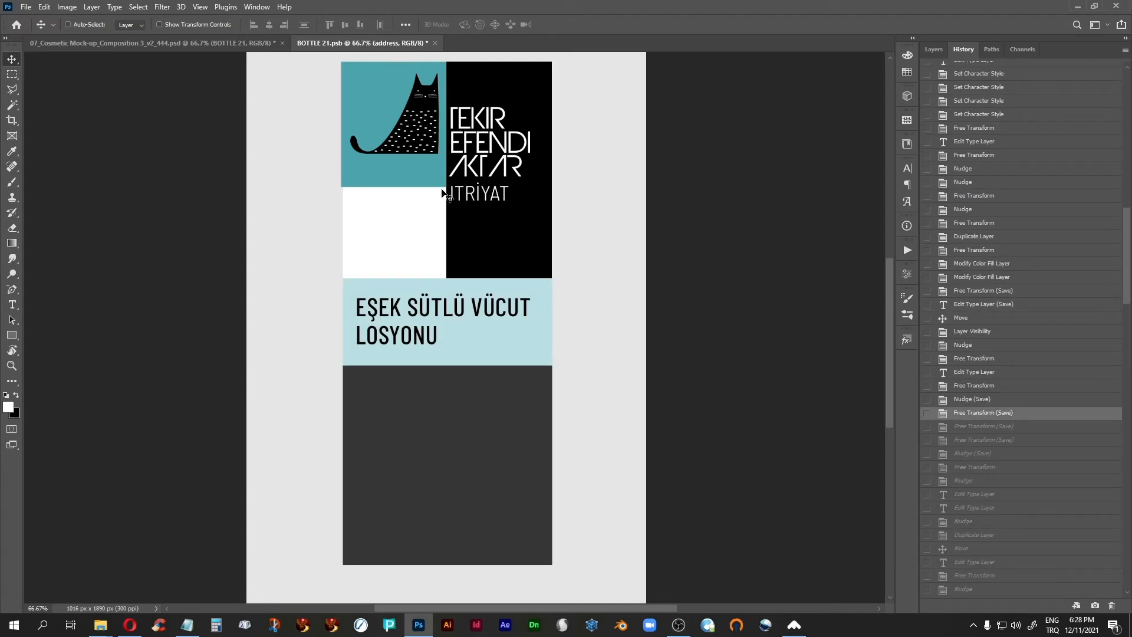
{"action": "left_click", "coordinate": [969, 469]}
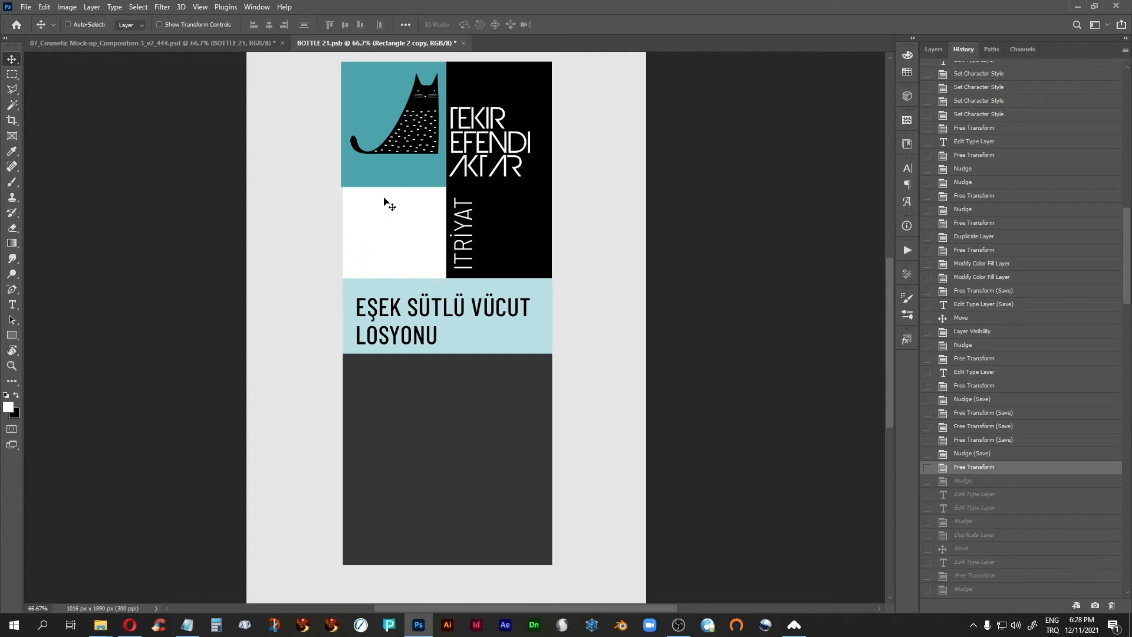
Step: Restore the history states that split the product text into a large EŞEK SÜTÜ title and a white VÜCUT LOSYONU line
{"action": "scroll", "coordinate": [1008, 394], "scroll_direction": "down", "scroll_amount": 5}
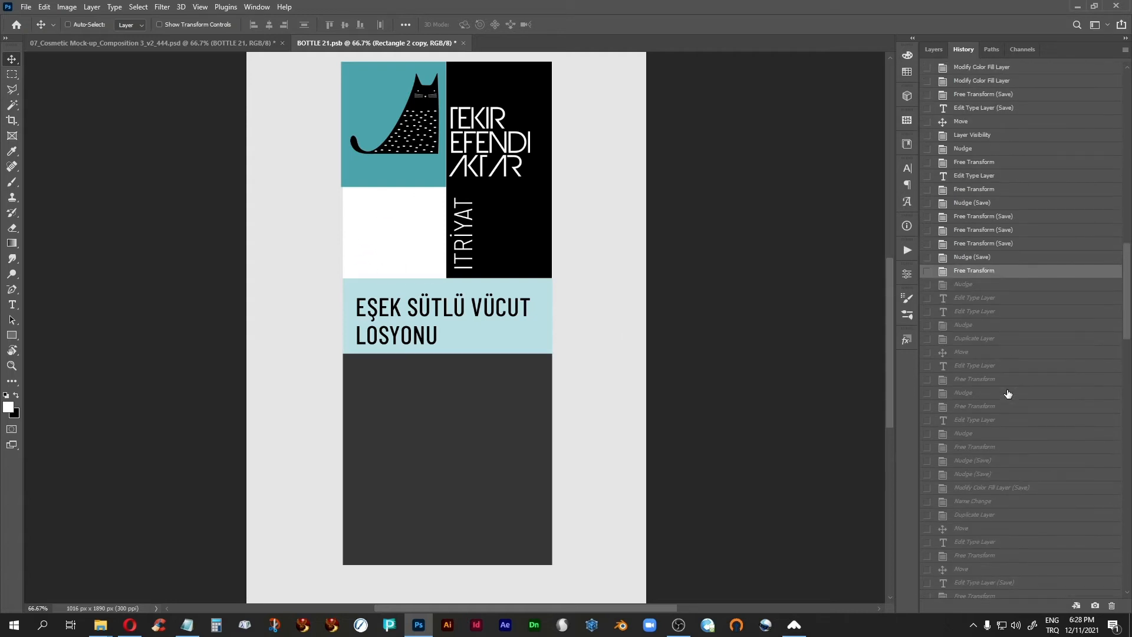
{"action": "left_click", "coordinate": [969, 367]}
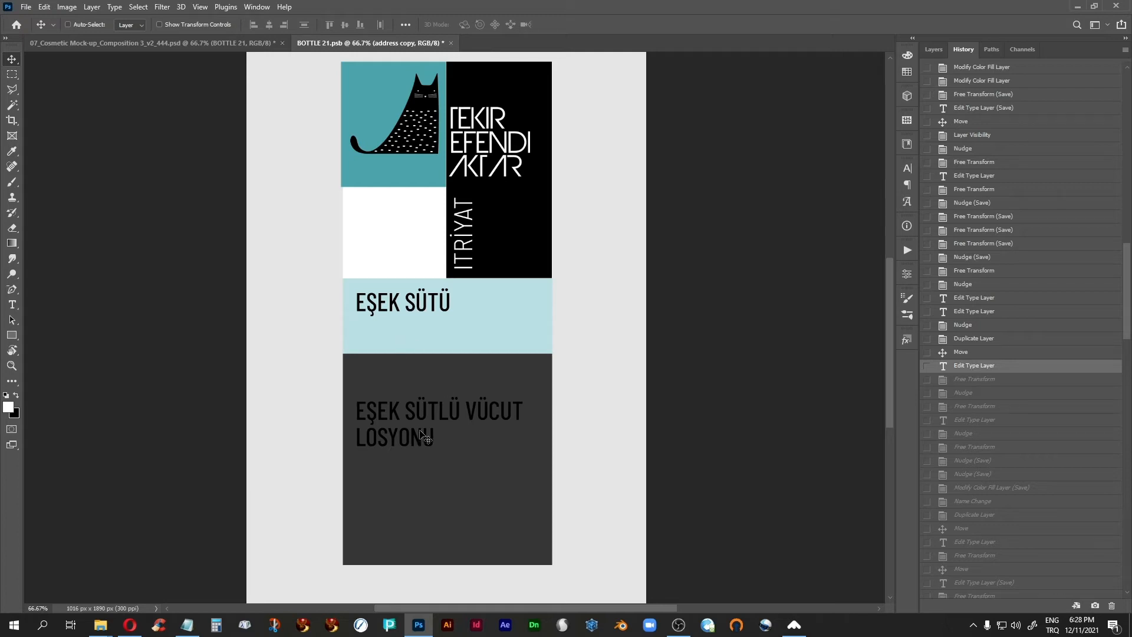
{"action": "left_click", "coordinate": [977, 407]}
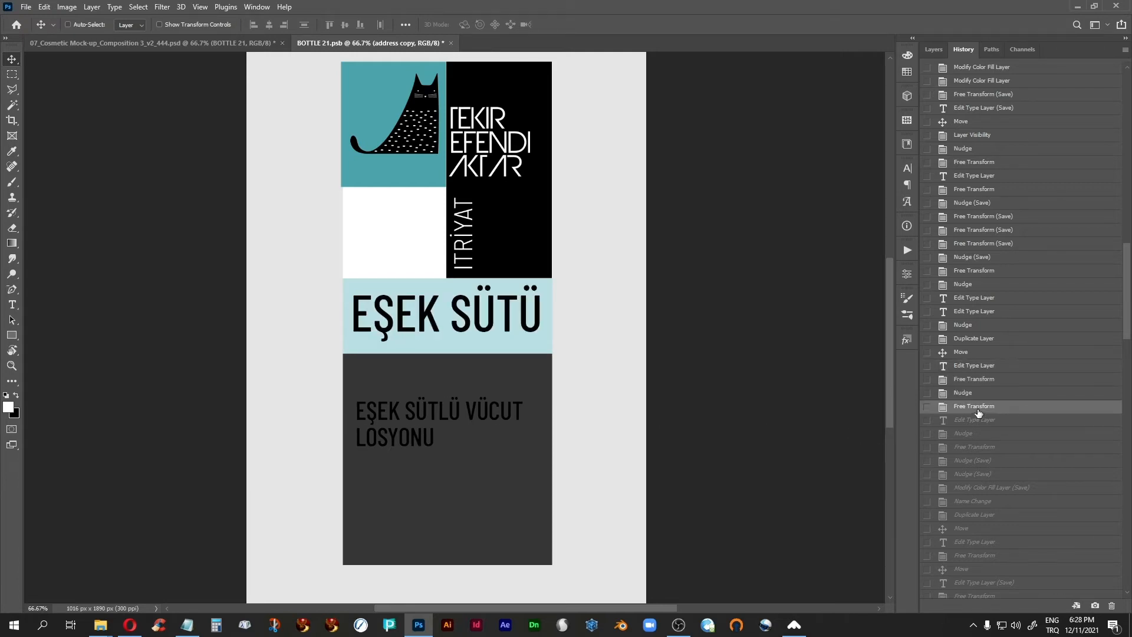
{"action": "left_click", "coordinate": [963, 447]}
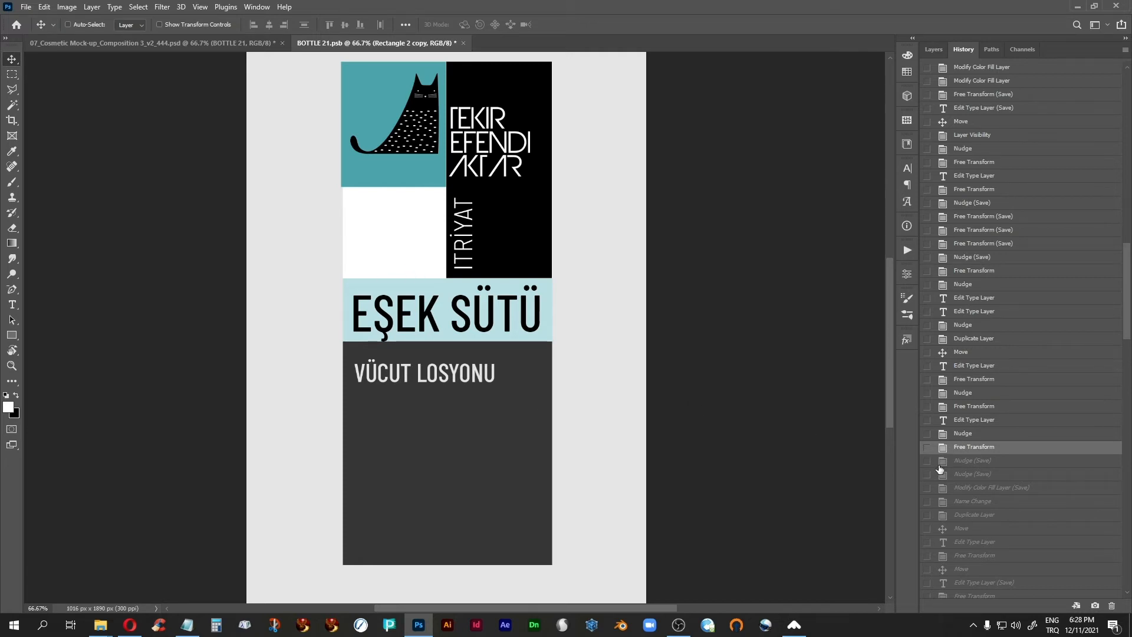
Step: Restore the history states that brighten the turquoise cat panel and add the slogan ÇAYIRLARDA OTLAYAN MUTLU EŞEKLER'DEN SEVGİLERLE!
{"action": "scroll", "coordinate": [1002, 417], "scroll_direction": "down", "scroll_amount": 2}
{"action": "left_click", "coordinate": [975, 405]}
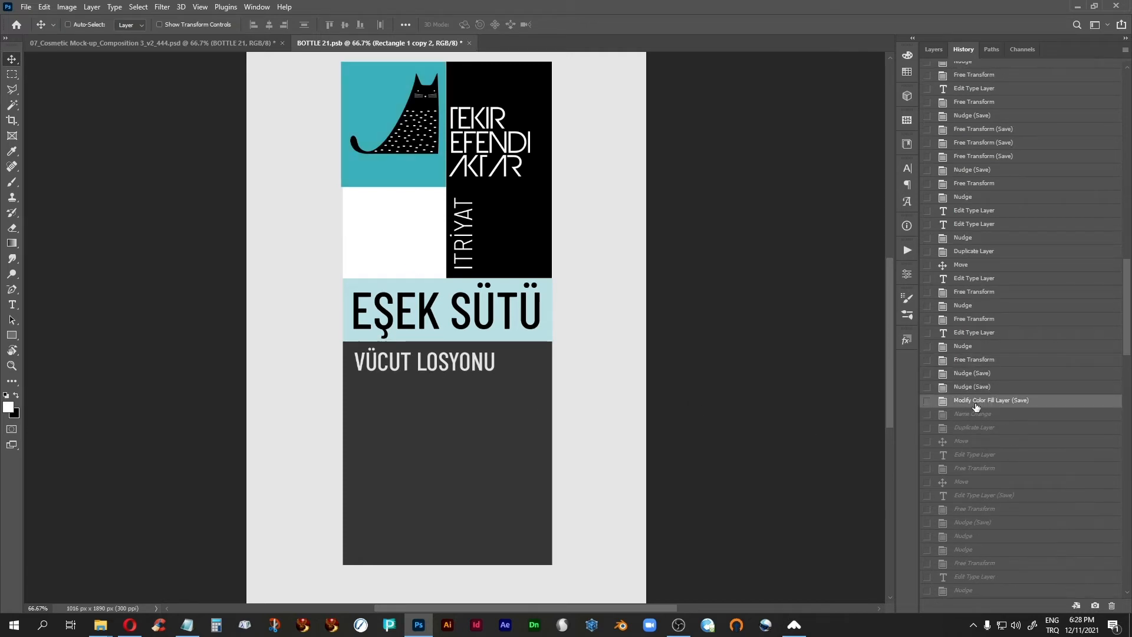
{"action": "left_click", "coordinate": [969, 498]}
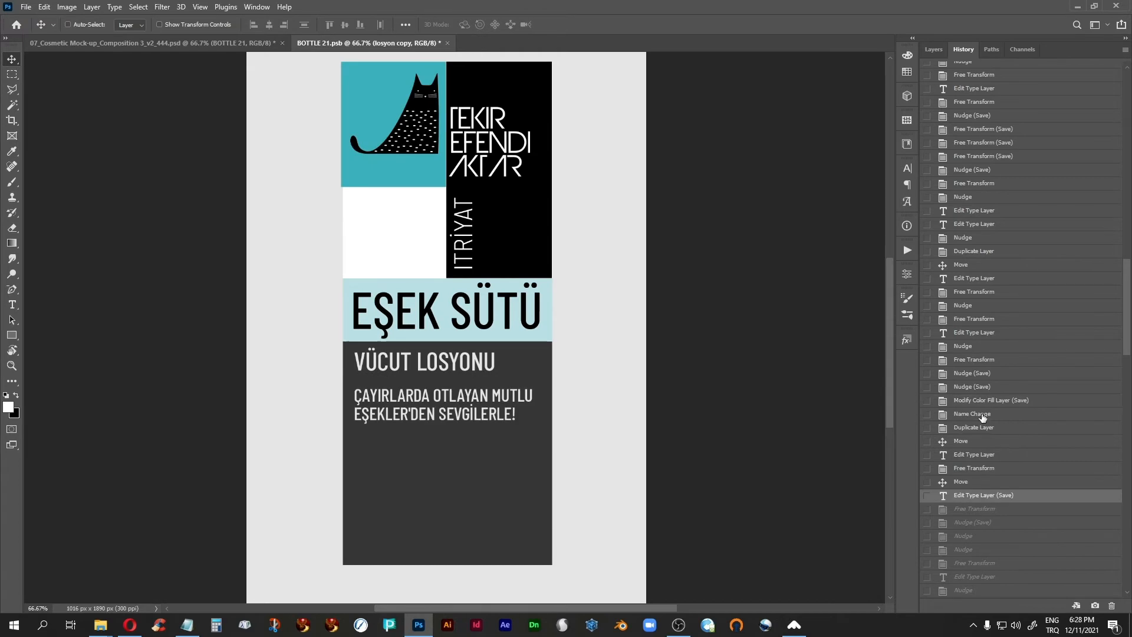
Step: Switch to the el-kremi file in Notepad to view the numbered list of label texts
{"action": "scroll", "coordinate": [981, 417], "scroll_direction": "down", "scroll_amount": 4}
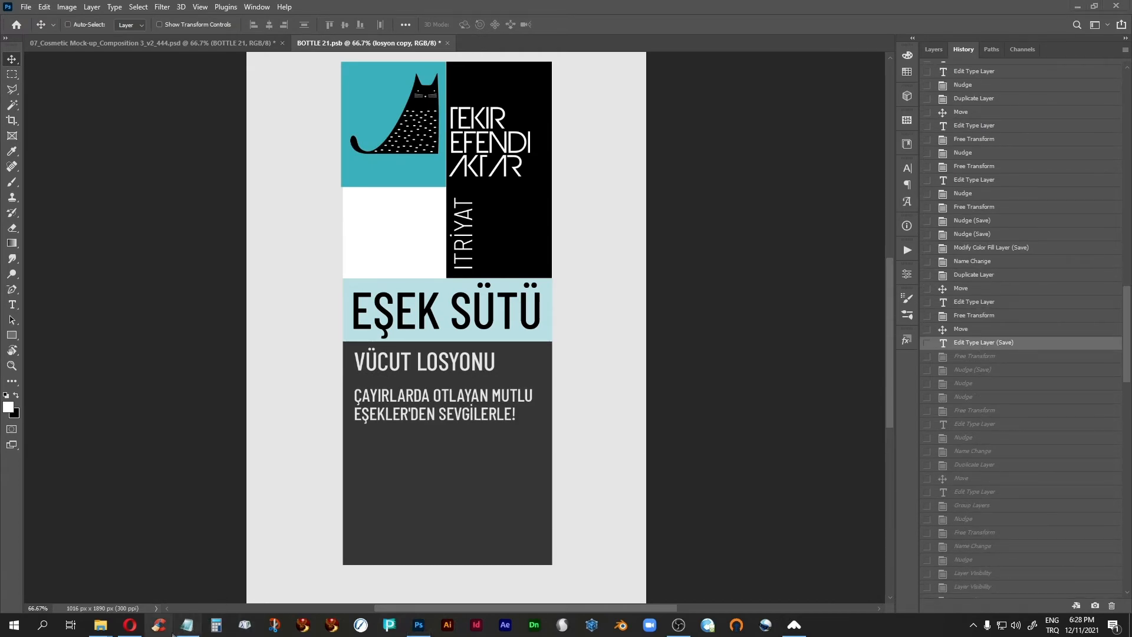
{"action": "left_click", "coordinate": [187, 624]}
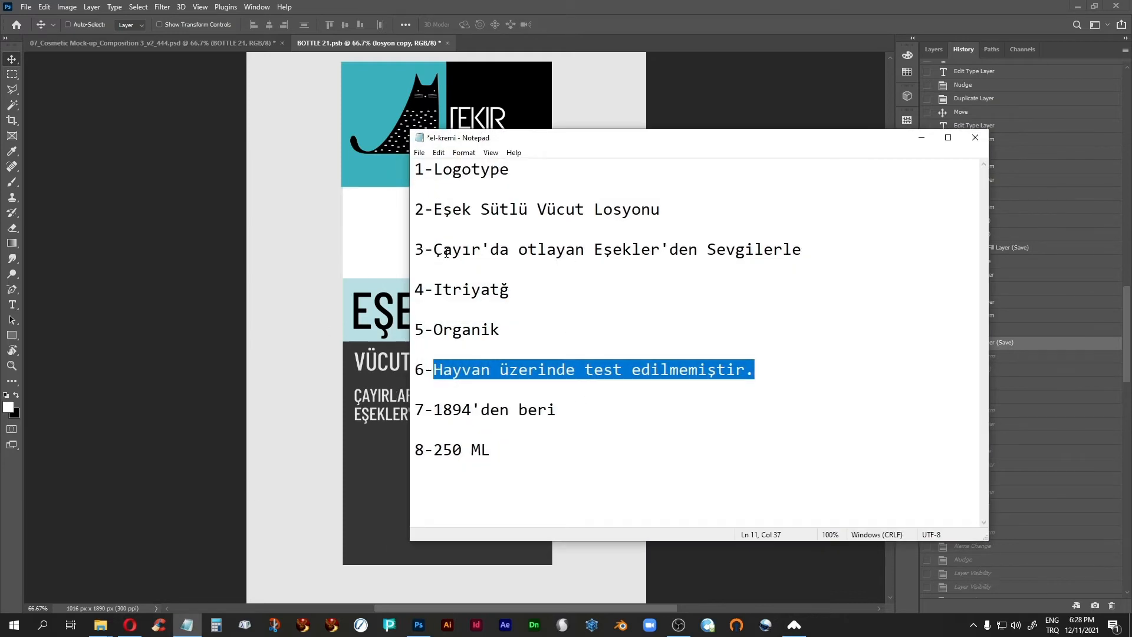
Step: Highlight the slogan line Çayır'da otlayan Eşekler'den Sevgilerle in the notes, and return to the BOTTLE 21 label in Photoshop
{"action": "left_click_drag", "start_coordinate": [435, 249], "coordinate": [804, 250]}
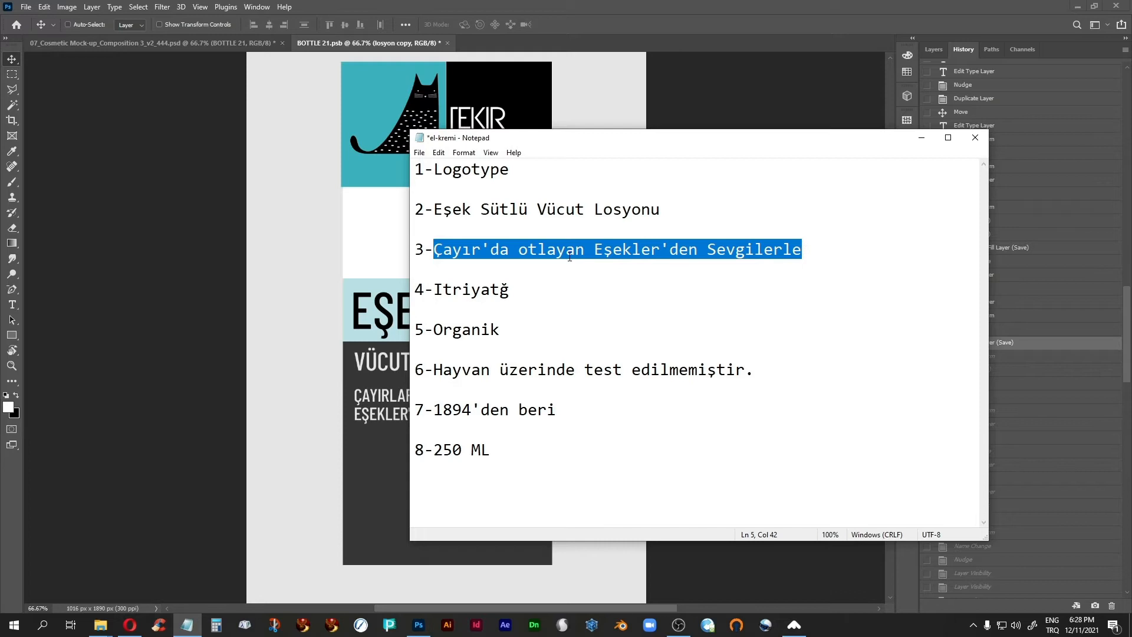
{"action": "left_click", "coordinate": [587, 249]}
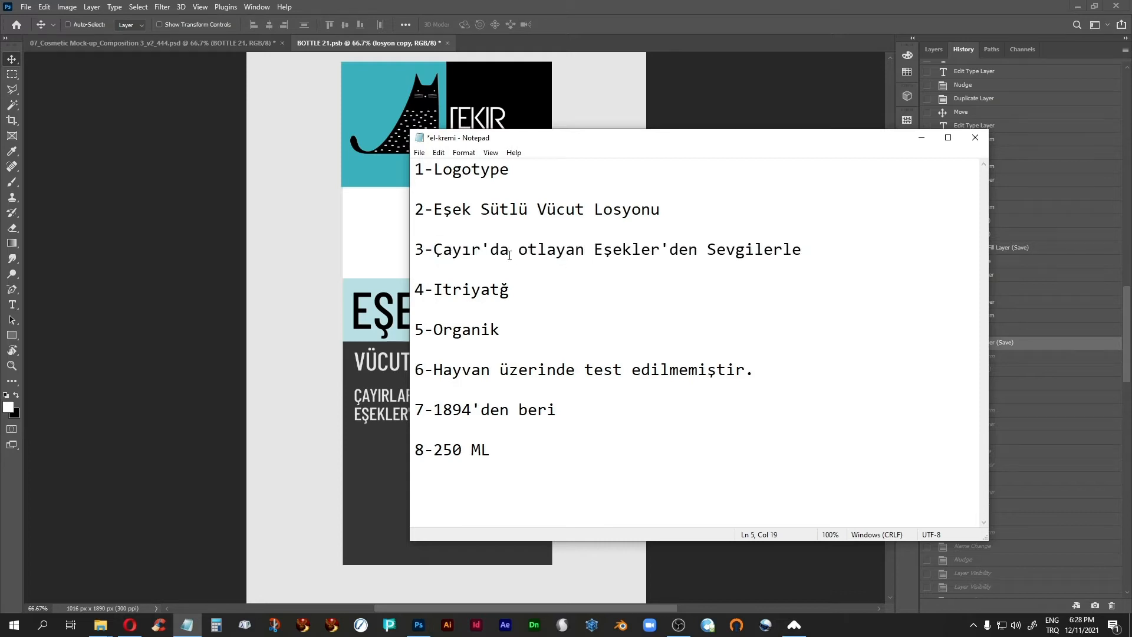
{"action": "left_click", "coordinate": [921, 137]}
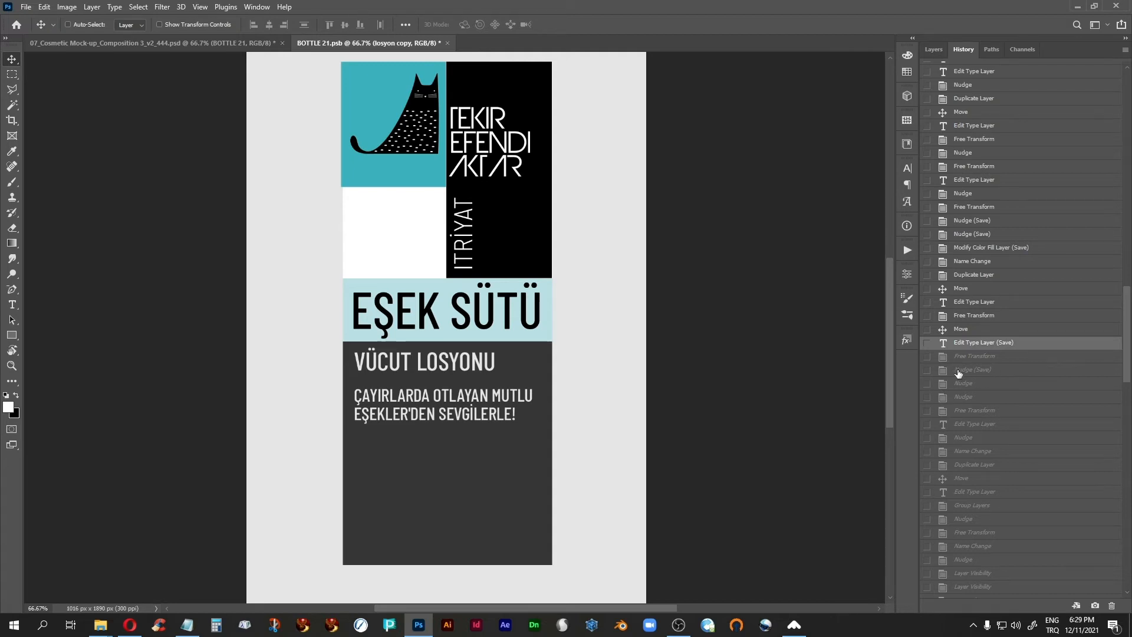
Step: Restore the history states that reduce the title and slogan sizes and add an ORGANİK line below the slogan
{"action": "left_click", "coordinate": [963, 397]}
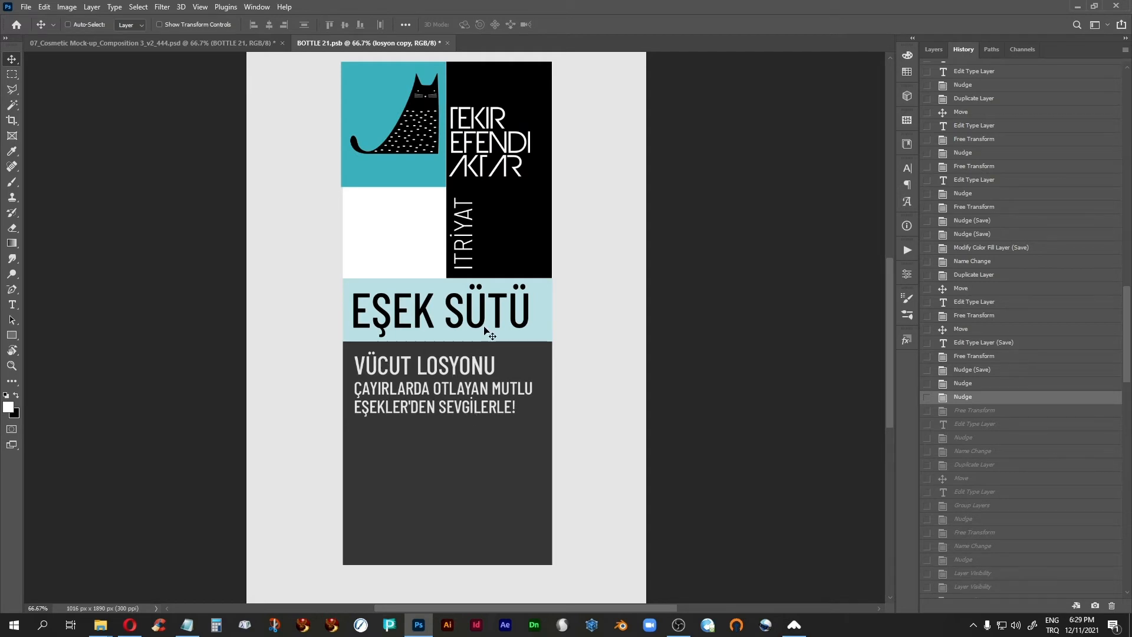
{"action": "left_click", "coordinate": [974, 451]}
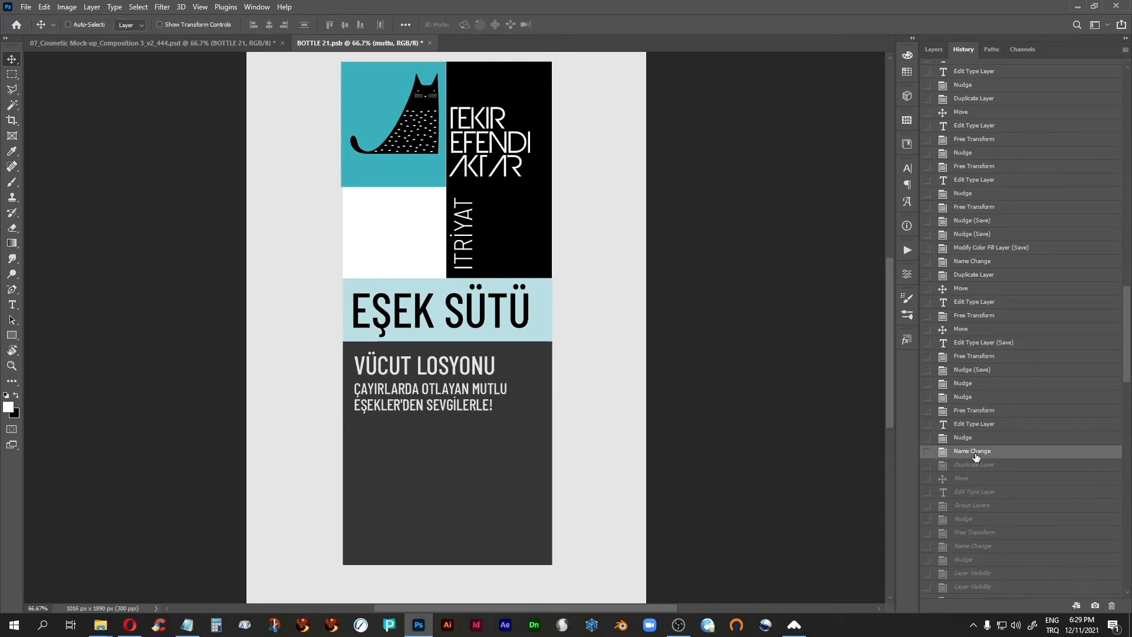
{"action": "left_click", "coordinate": [964, 520]}
Step: Restore the history states that make the light blue panel taller and place ORGANİK above the EŞEK SÜTÜ title
{"action": "scroll", "coordinate": [1001, 477], "scroll_direction": "down", "scroll_amount": 4}
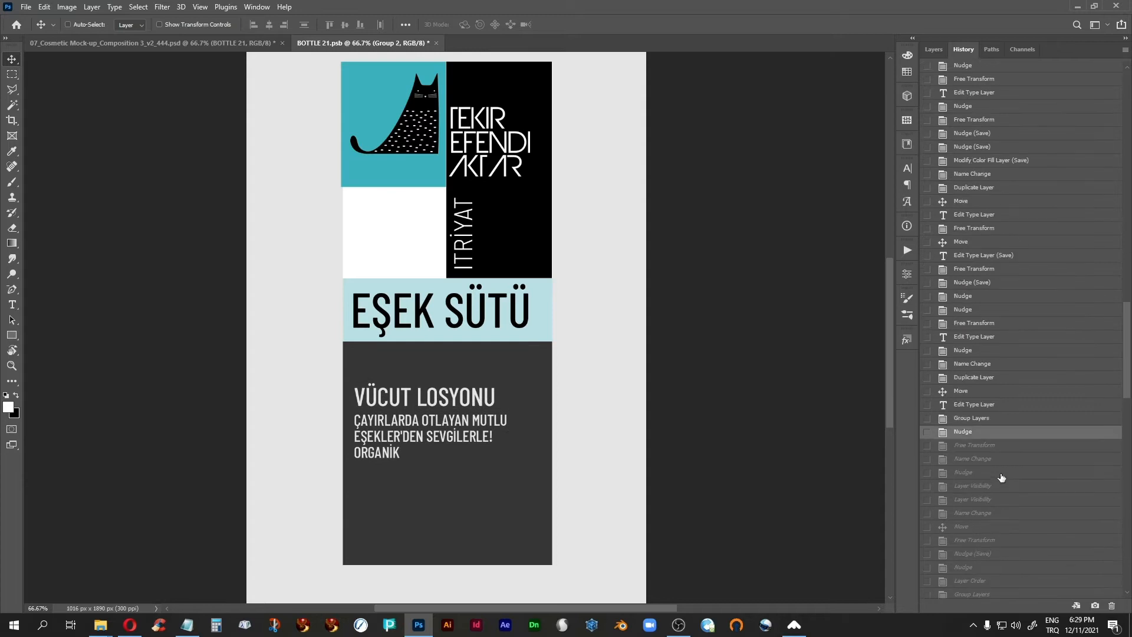
{"action": "left_click", "coordinate": [973, 426]}
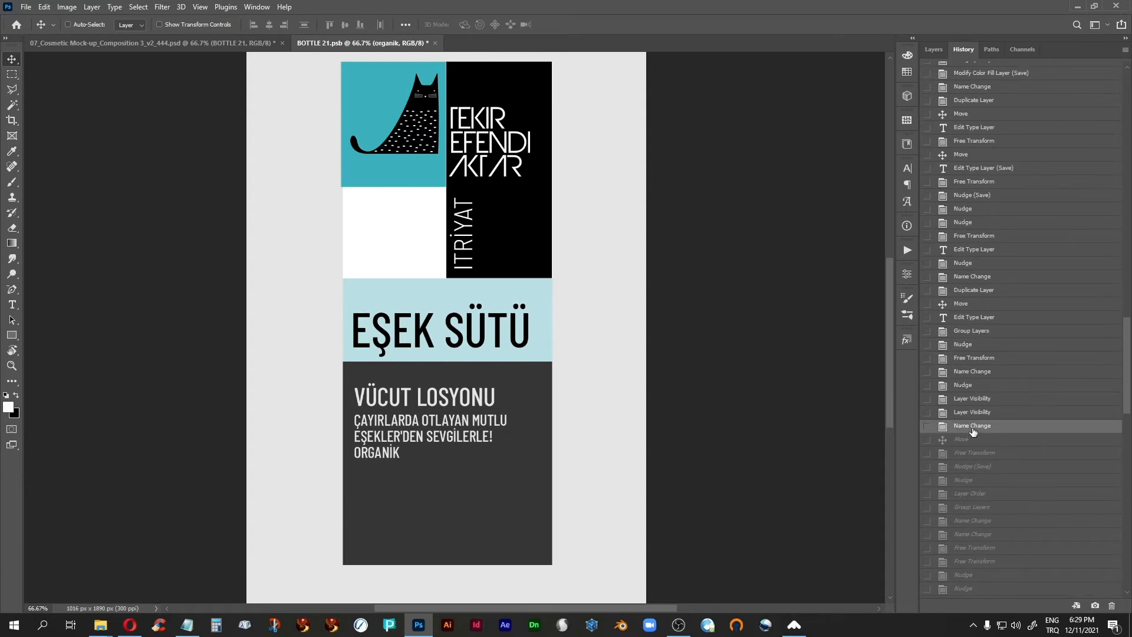
{"action": "left_click", "coordinate": [965, 479]}
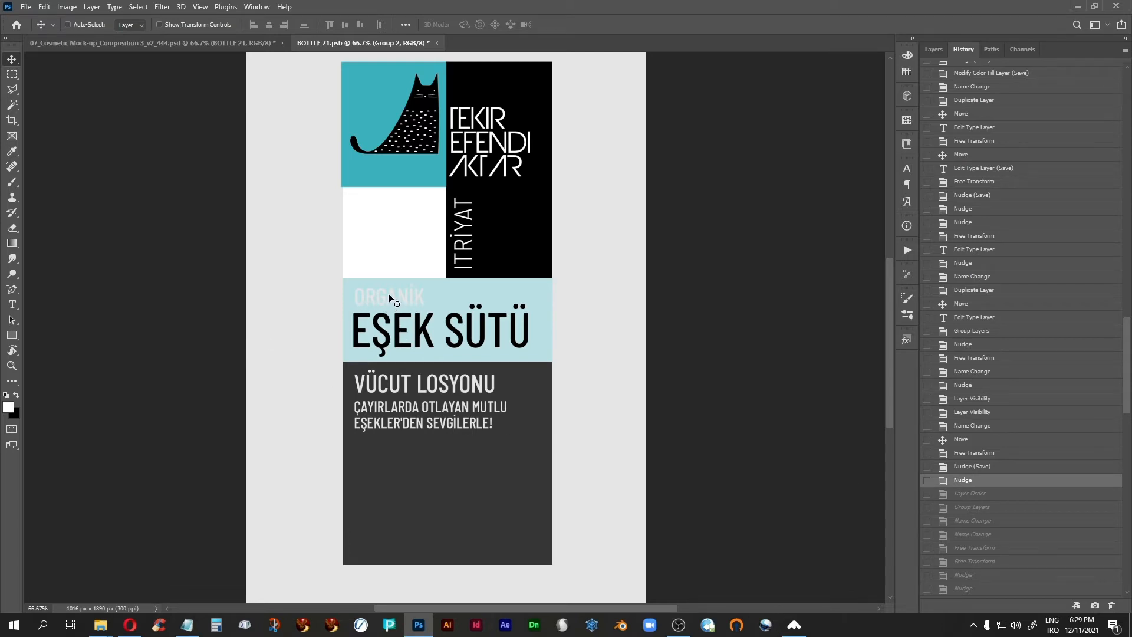
Step: Restore the history states that group the layers and enlarge the EŞEK SÜTÜ title within a taller light blue panel
{"action": "scroll", "coordinate": [1007, 492], "scroll_direction": "down", "scroll_amount": 3}
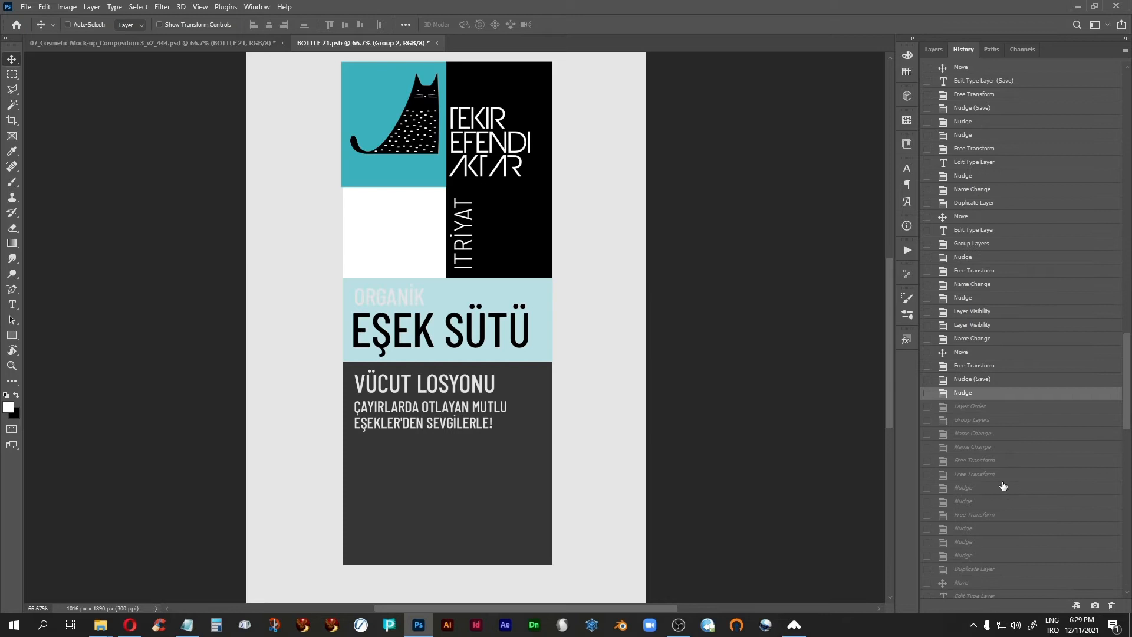
{"action": "left_click", "coordinate": [973, 421]}
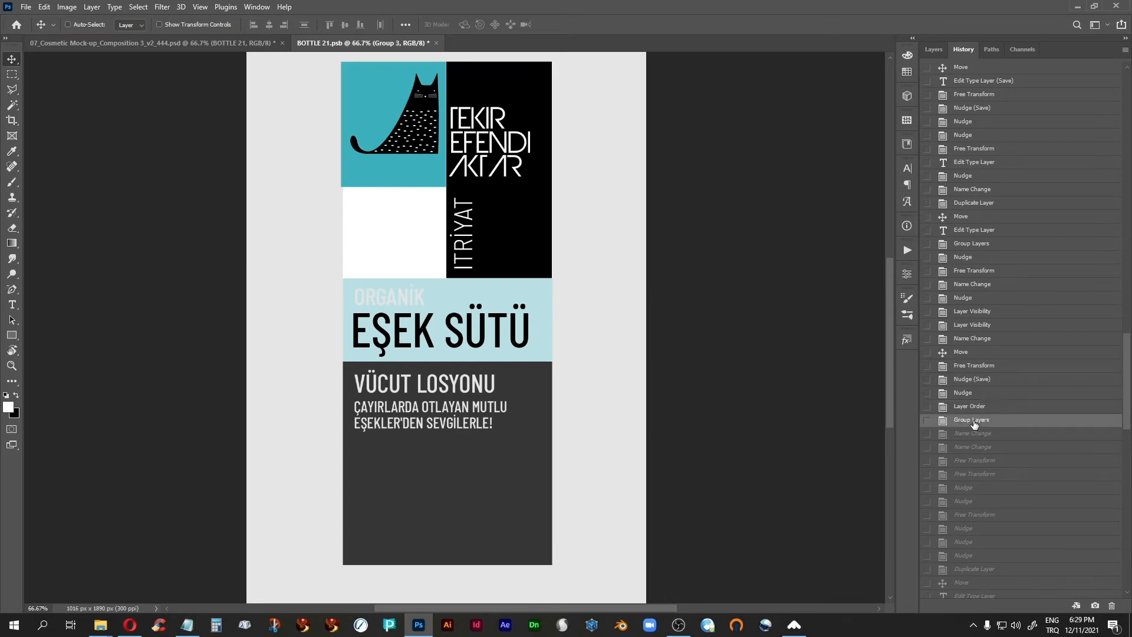
{"action": "left_click", "coordinate": [973, 500]}
Step: Restore the history states that add HAYVAN ÜZERİNDE TEST EDİLMEMİŞTİR. and a large 500ML text to the dark grey panel
{"action": "scroll", "coordinate": [967, 507], "scroll_direction": "down", "scroll_amount": 4}
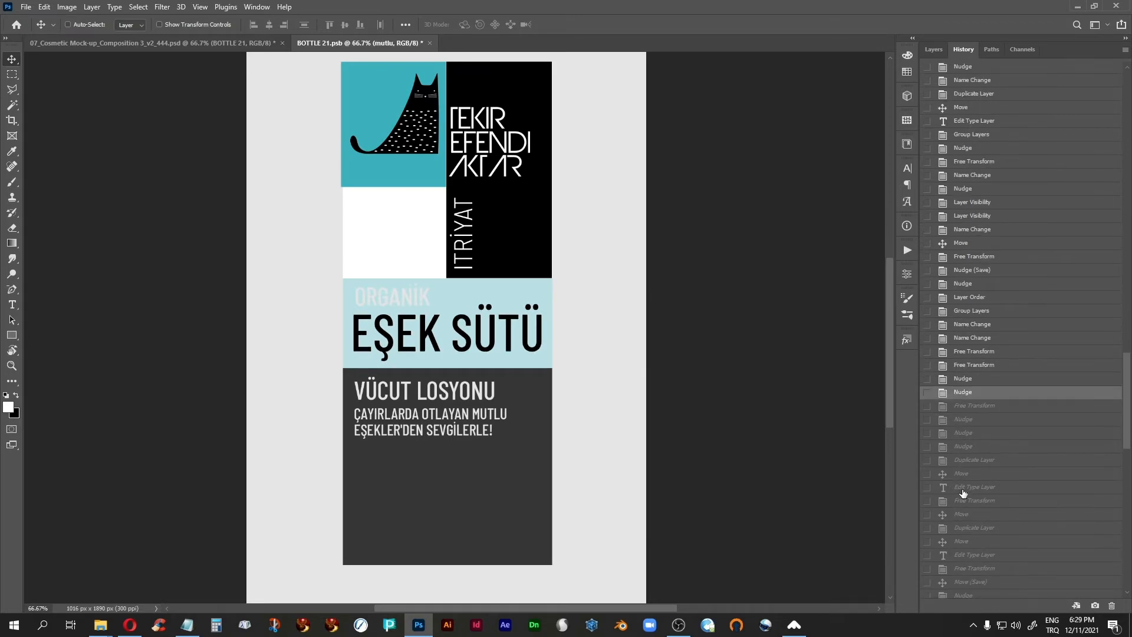
{"action": "left_click", "coordinate": [961, 489]}
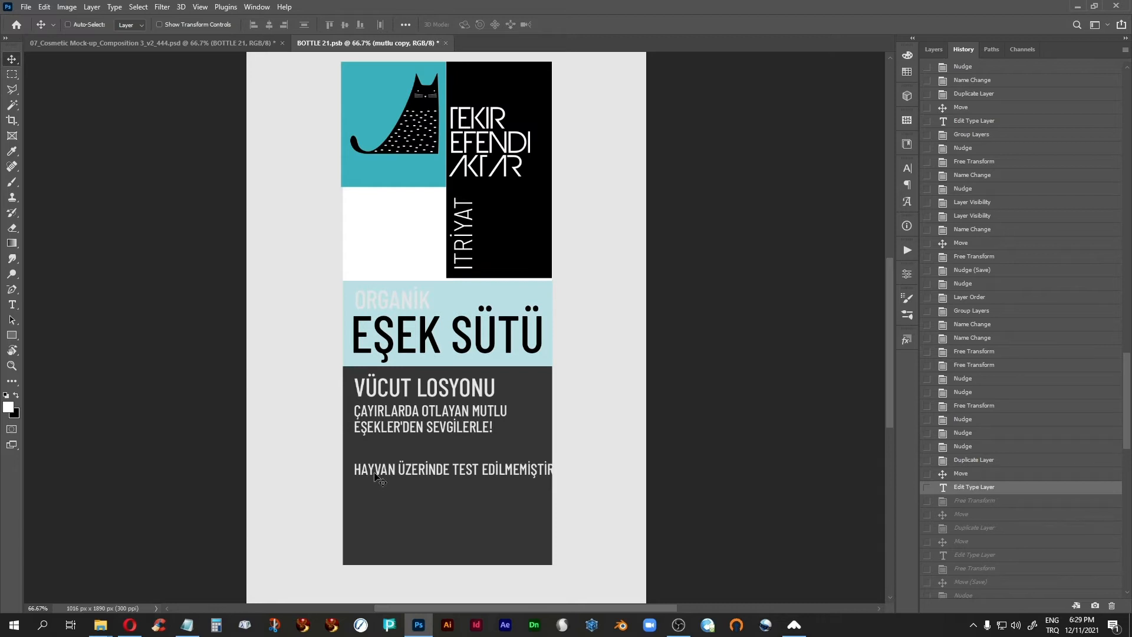
{"action": "left_click", "coordinate": [969, 516]}
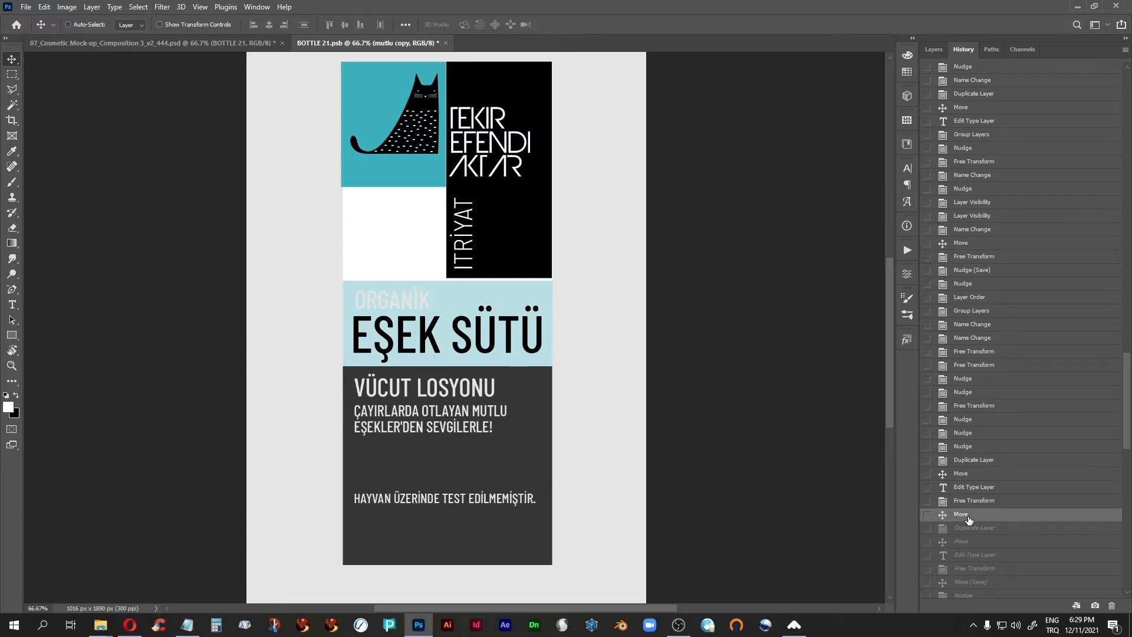
{"action": "scroll", "coordinate": [1002, 510], "scroll_direction": "down", "scroll_amount": 3}
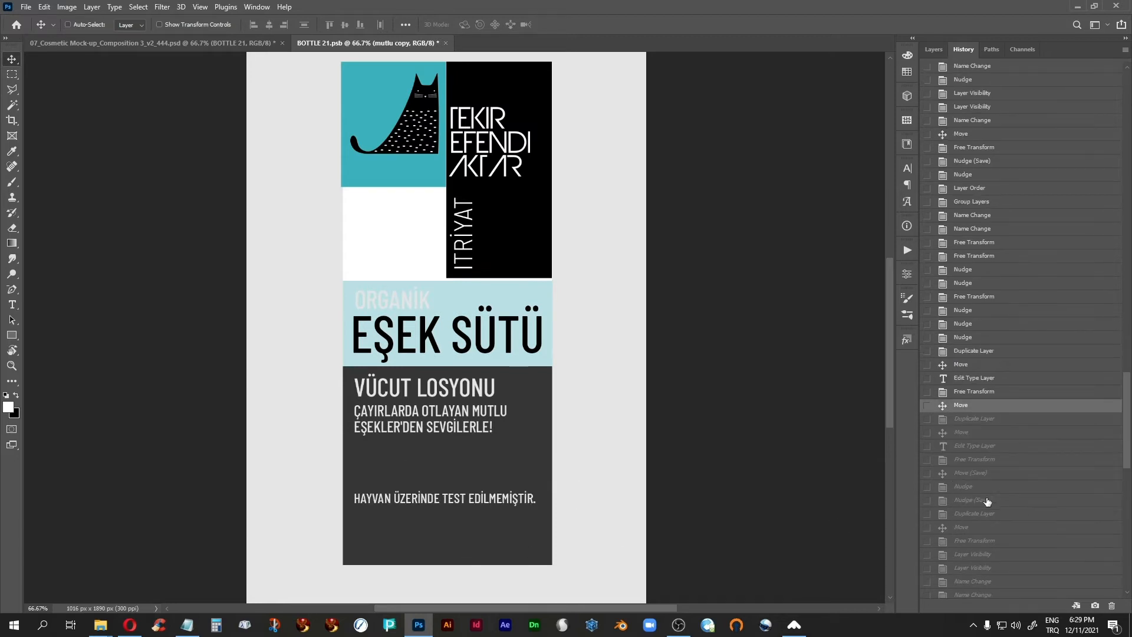
{"action": "left_click", "coordinate": [969, 474]}
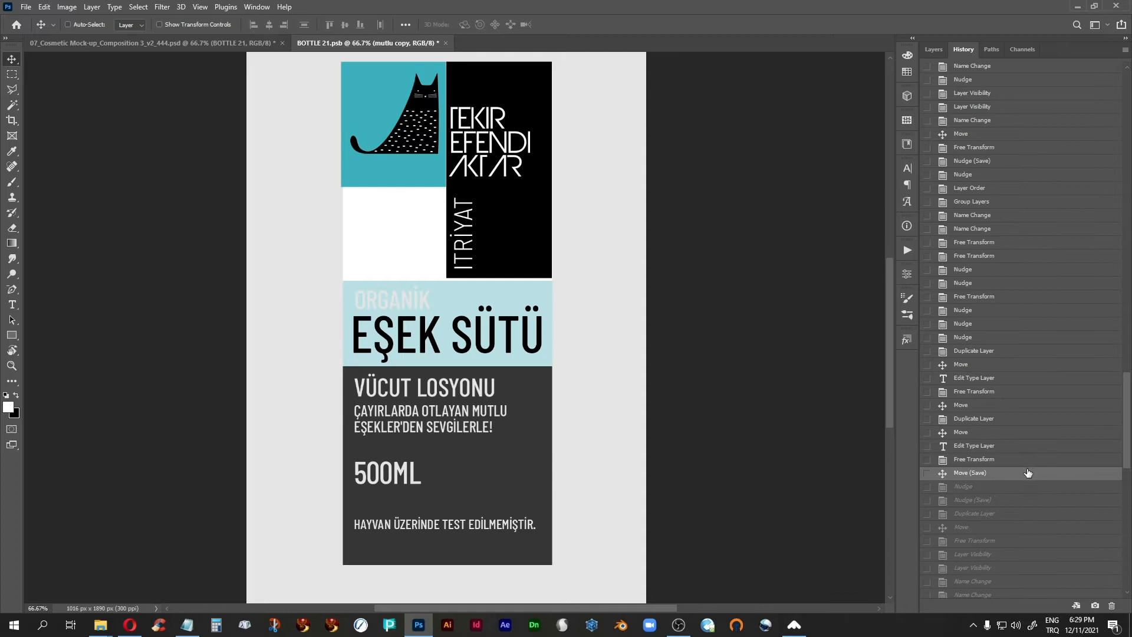
Step: Restore the history states that duplicate the black rectangle and reshape it into a full-width strip at the label's bottom
{"action": "scroll", "coordinate": [1028, 473], "scroll_direction": "down", "scroll_amount": 2}
{"action": "scroll", "coordinate": [1028, 472], "scroll_direction": "down", "scroll_amount": 2}
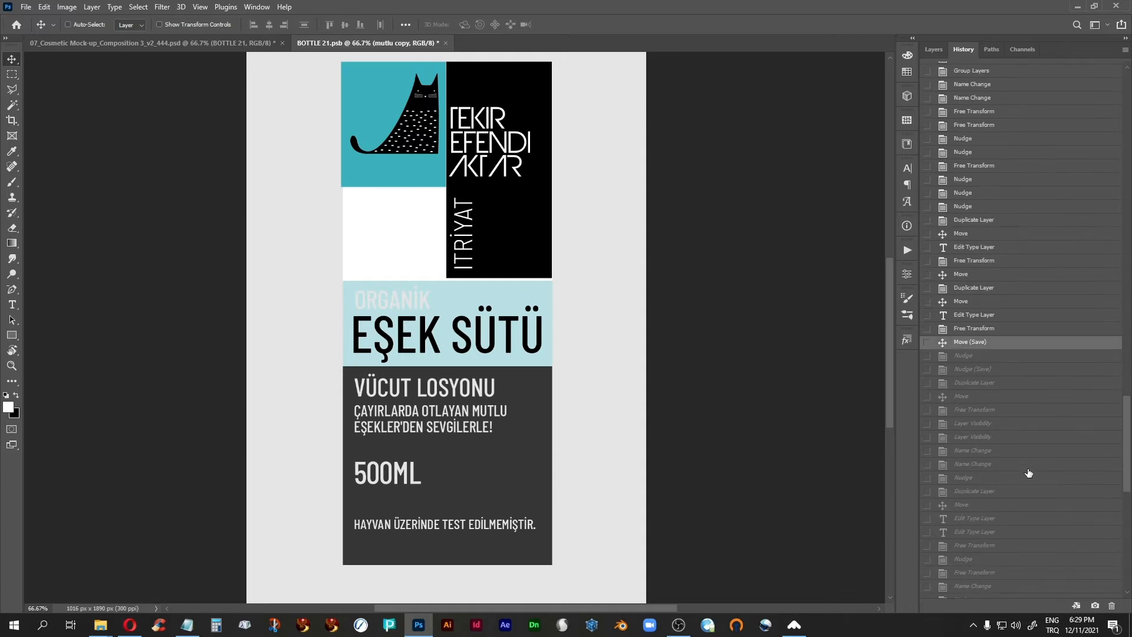
{"action": "left_click", "coordinate": [961, 396]}
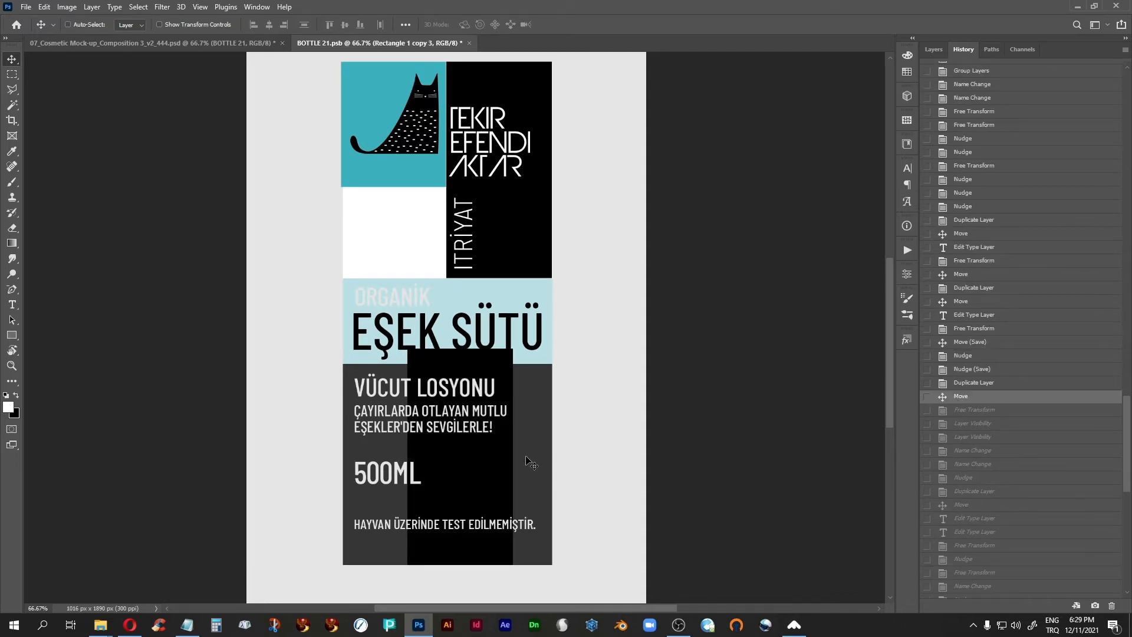
{"action": "left_click", "coordinate": [974, 409]}
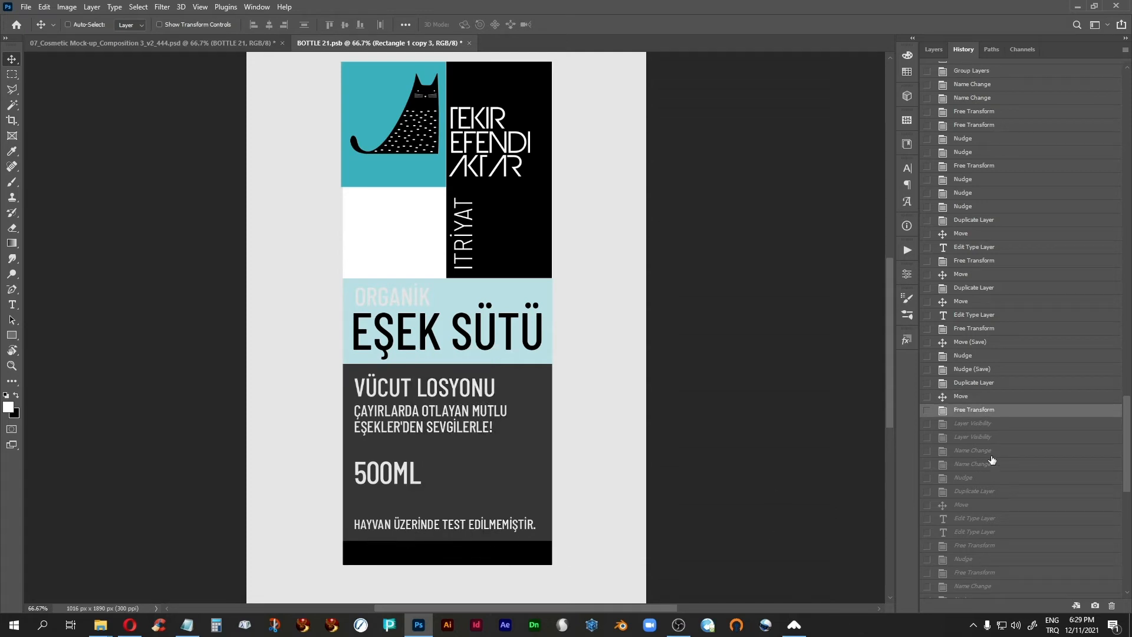
Step: Restore the history states that duplicate the 500ML text and turn the copy into 1894'DEN BERİ on the black strip
{"action": "scroll", "coordinate": [990, 457], "scroll_direction": "down", "scroll_amount": 3}
{"action": "left_click", "coordinate": [970, 377]}
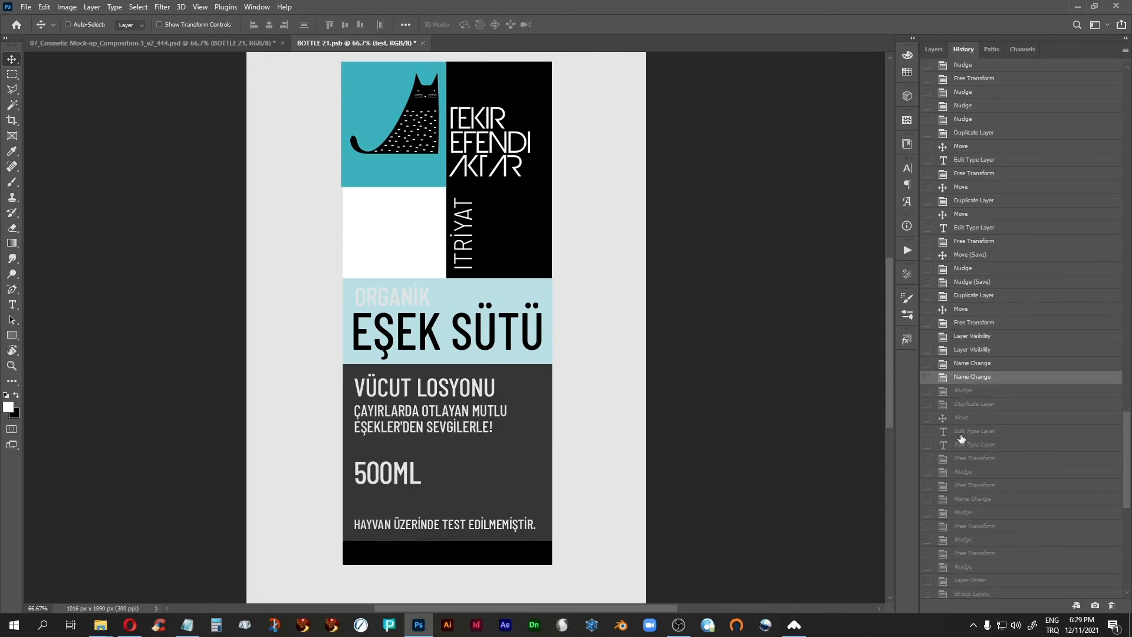
{"action": "left_click", "coordinate": [972, 406]}
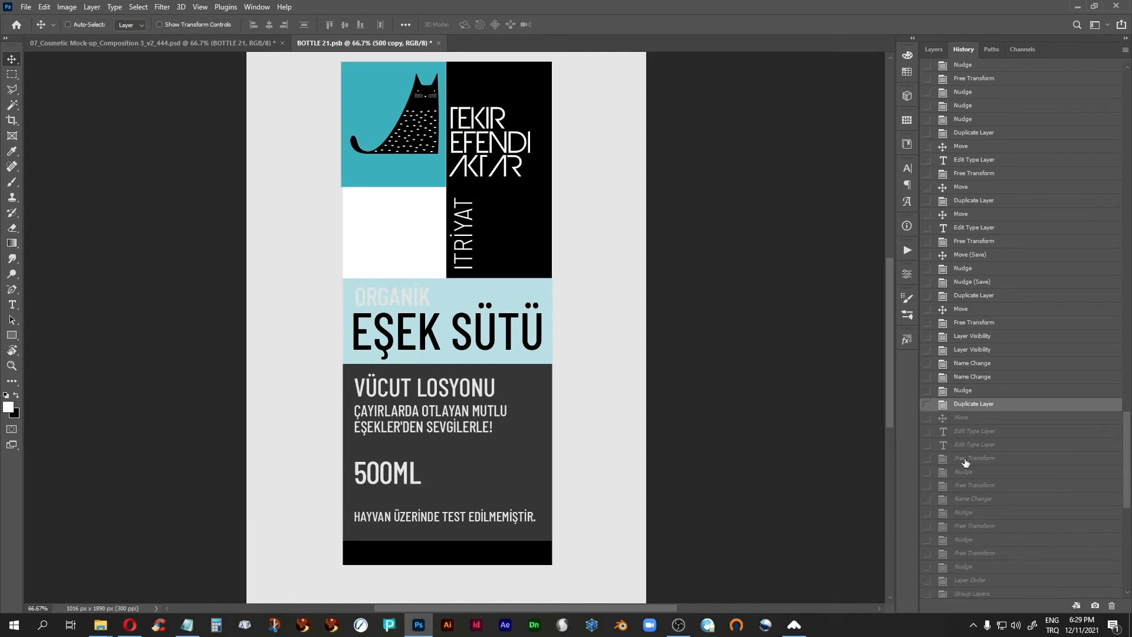
{"action": "left_click", "coordinate": [965, 459]}
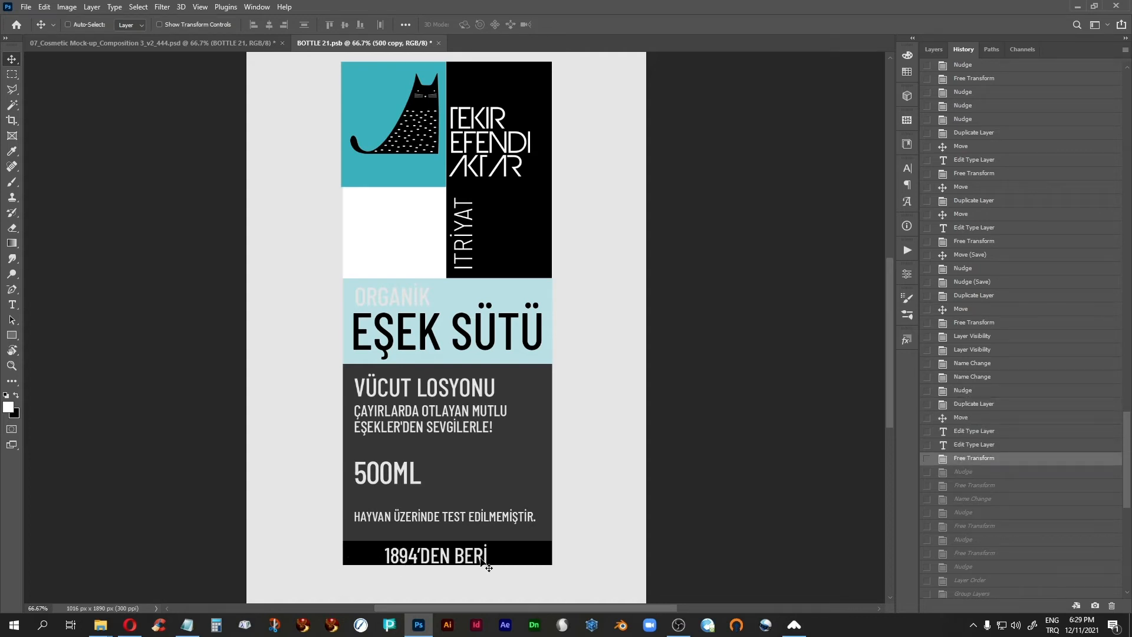
Step: Restore the history states that shrink and left-align 1894'DEN BERİ and move its black strip above the cat and logo panels
{"action": "scroll", "coordinate": [960, 521], "scroll_direction": "down", "scroll_amount": 3}
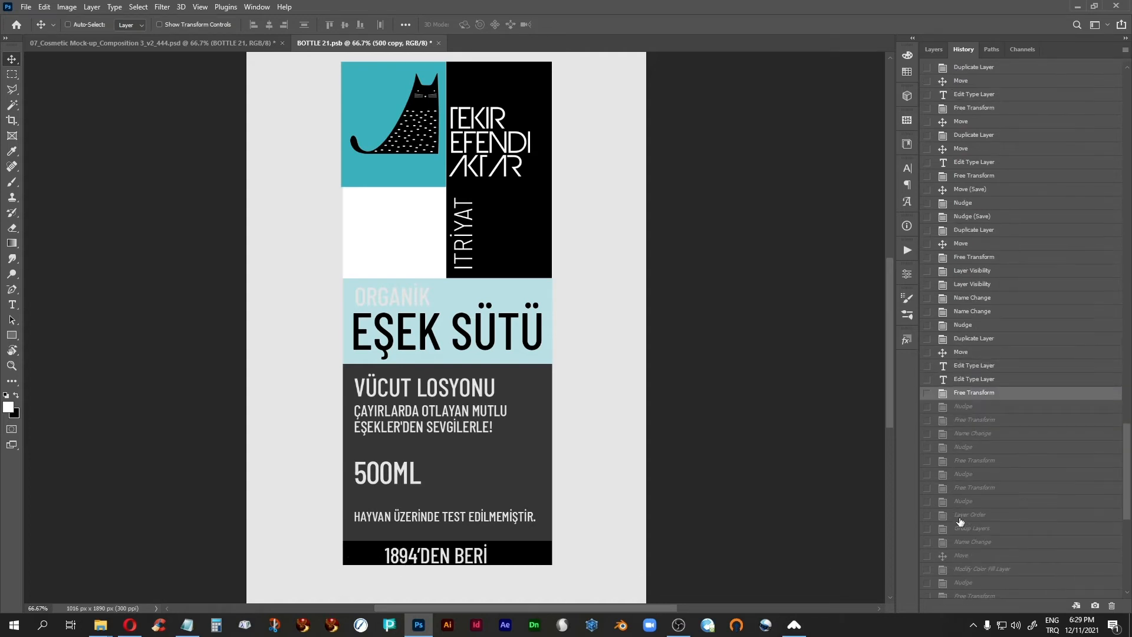
{"action": "left_click", "coordinate": [965, 465]}
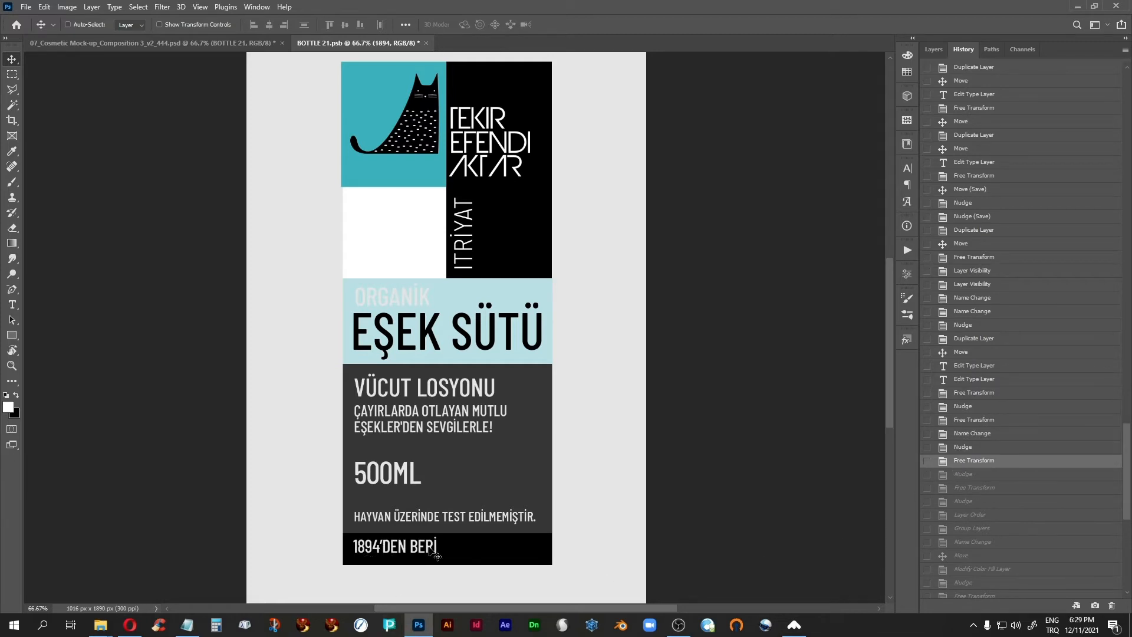
{"action": "left_click", "coordinate": [972, 517]}
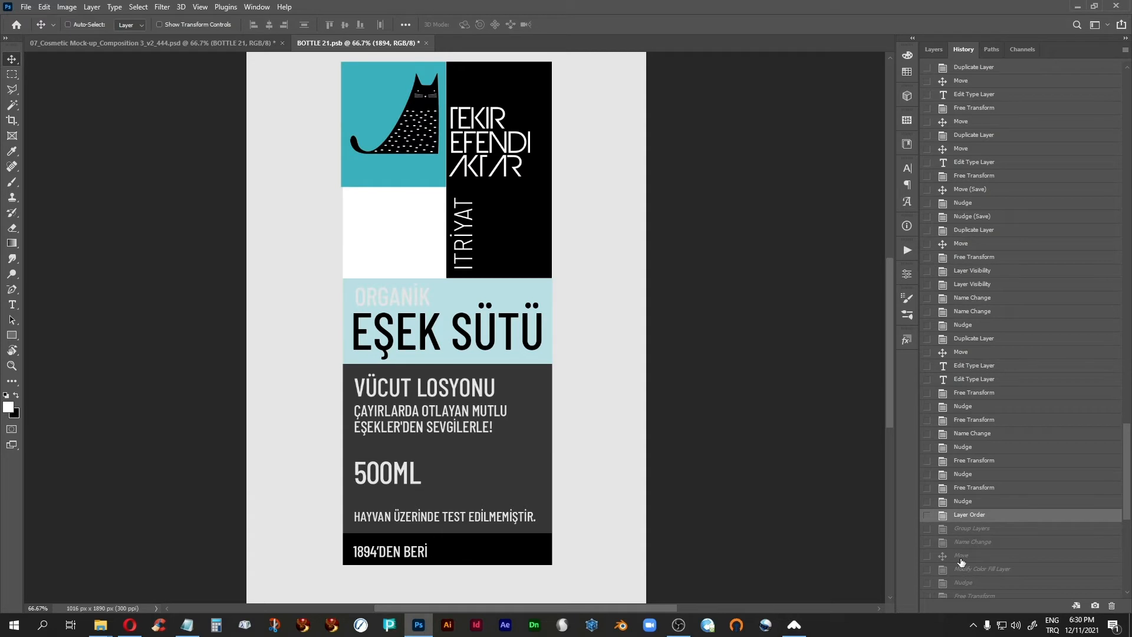
{"action": "left_click", "coordinate": [961, 556]}
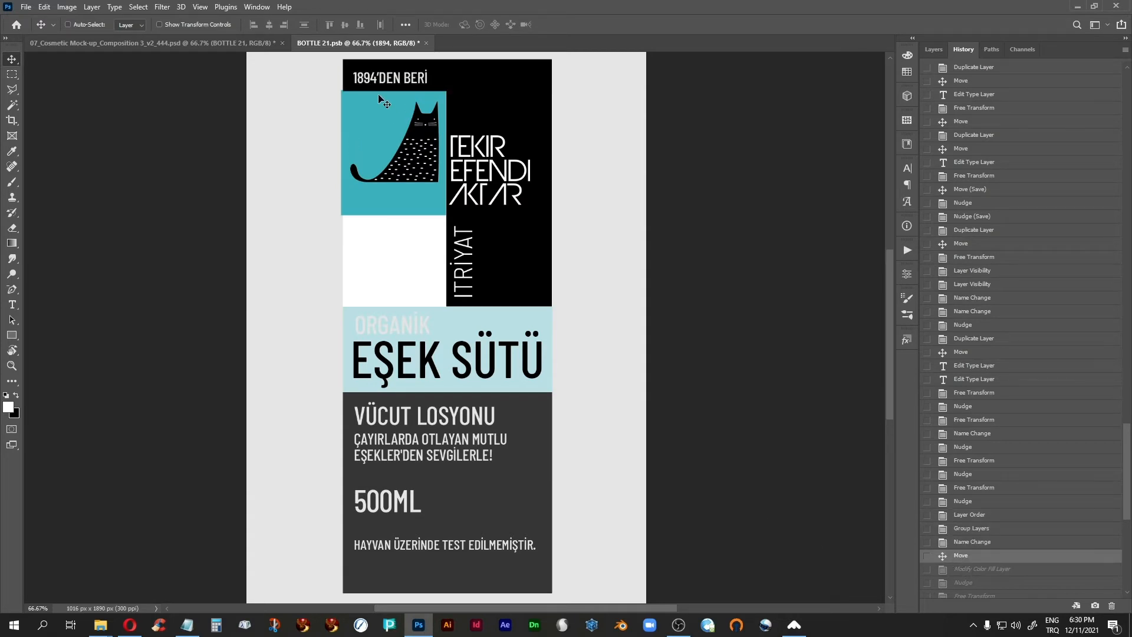
Step: Restore the history states that recolor the 1894'DEN BERİ strip dark grey and rename the itriyat text layer
{"action": "scroll", "coordinate": [1038, 502], "scroll_direction": "down", "scroll_amount": 3}
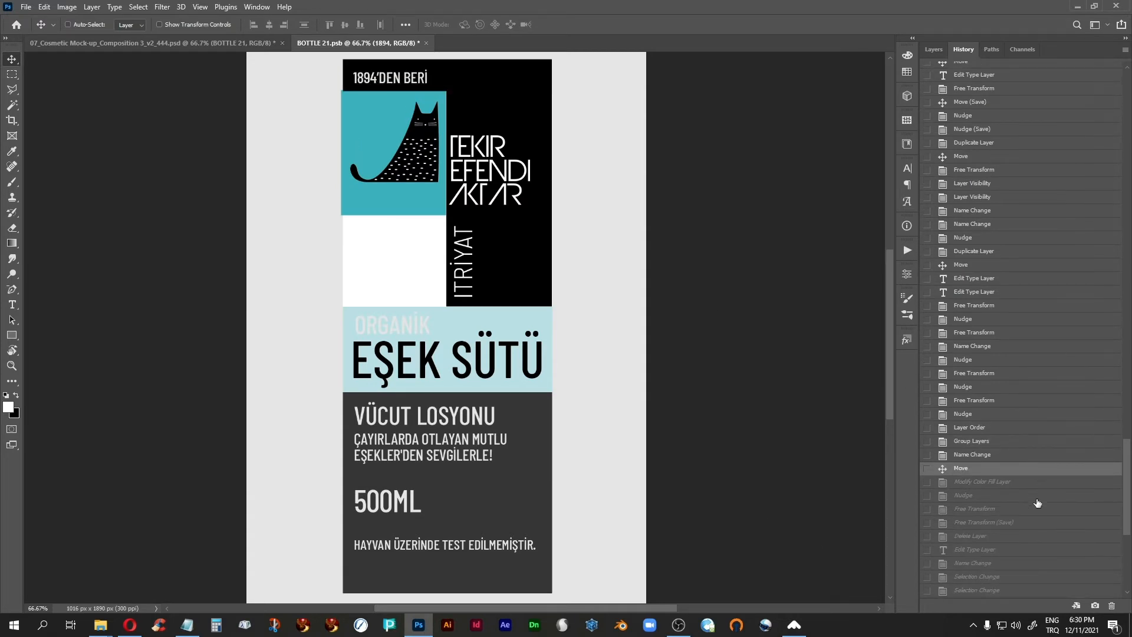
{"action": "left_click", "coordinate": [999, 485]}
{"action": "left_click", "coordinate": [975, 524]}
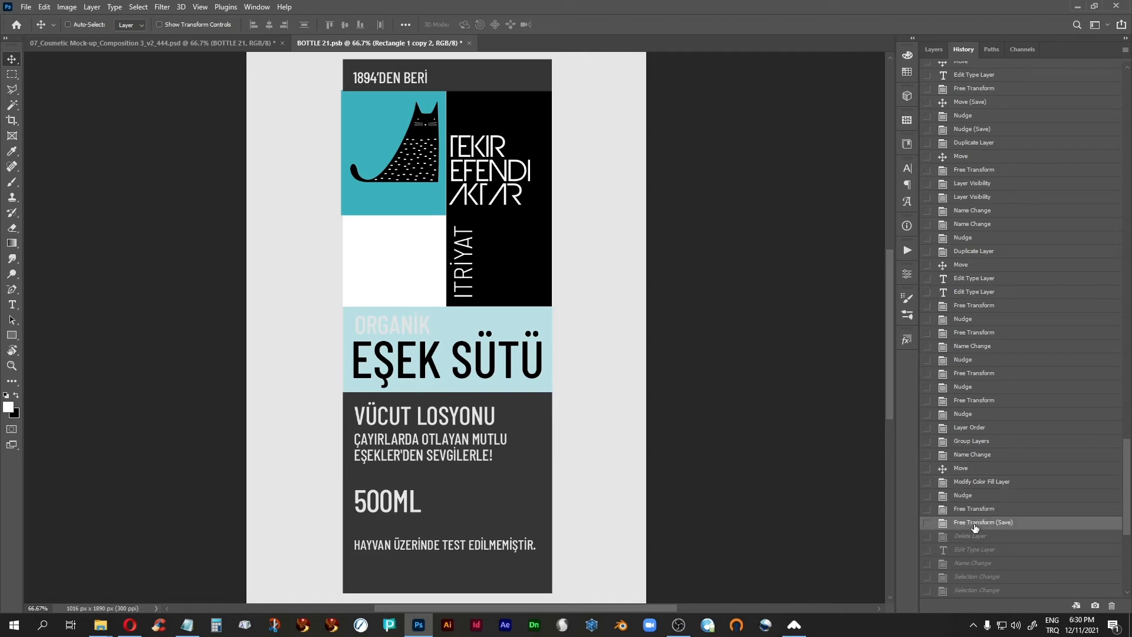
{"action": "left_click", "coordinate": [964, 563]}
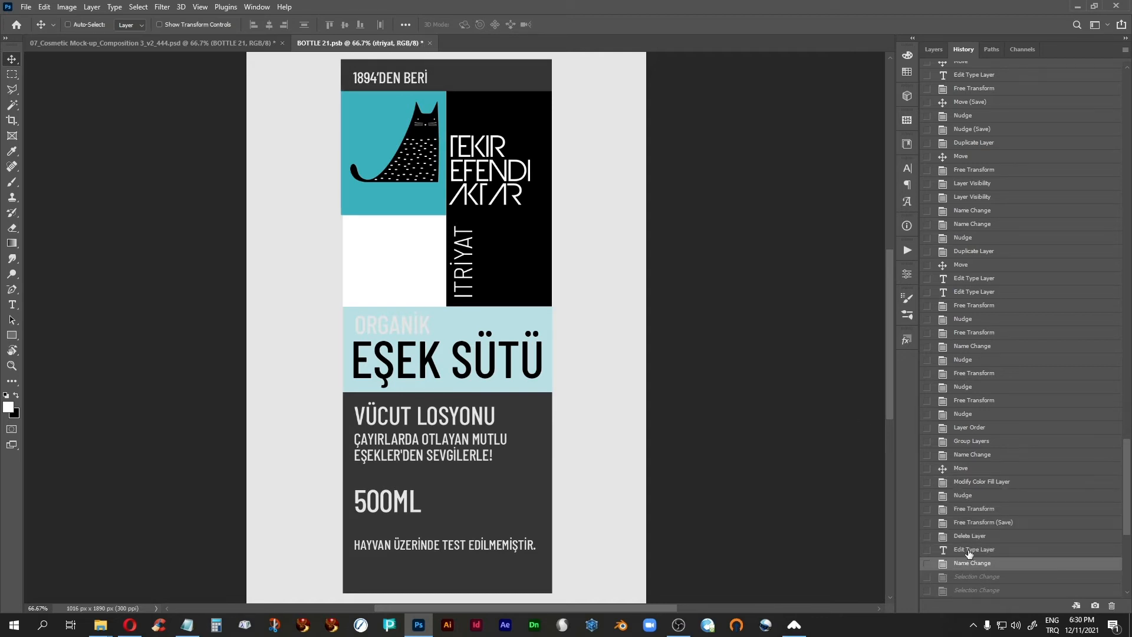
Step: Step through the layer grouping, reordering and 1894'DEN BERİ resizing states, and return to the last Delete Layer state
{"action": "scroll", "coordinate": [1002, 567], "scroll_direction": "down", "scroll_amount": 4}
{"action": "left_click", "coordinate": [971, 524]}
{"action": "scroll", "coordinate": [975, 540], "scroll_direction": "down", "scroll_amount": 7}
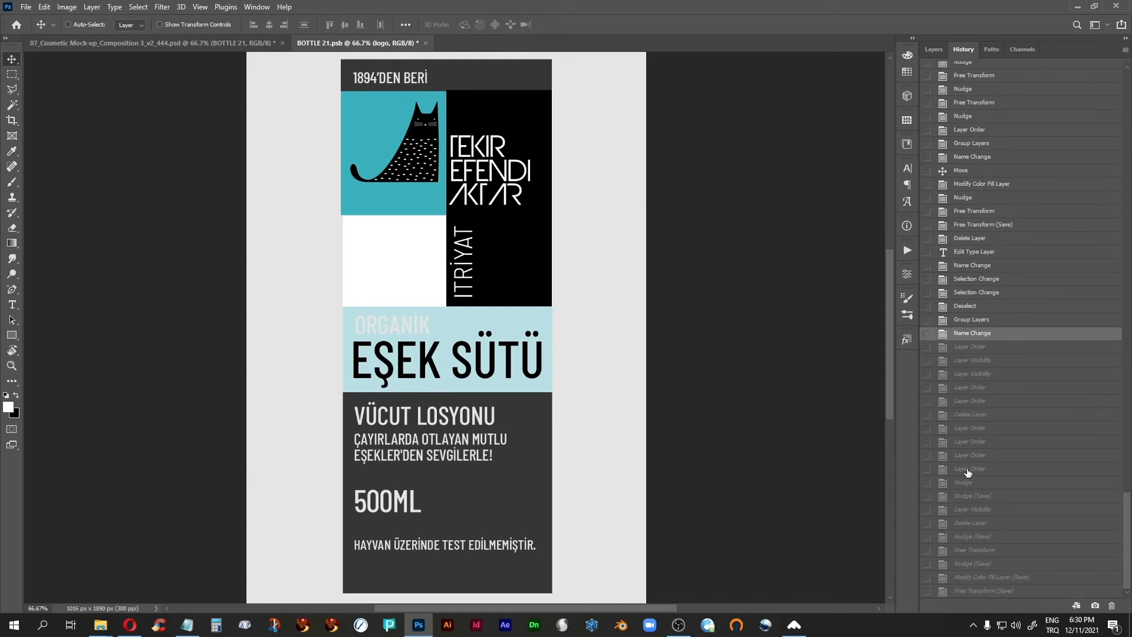
{"action": "left_click", "coordinate": [967, 469]}
{"action": "left_click", "coordinate": [969, 550]}
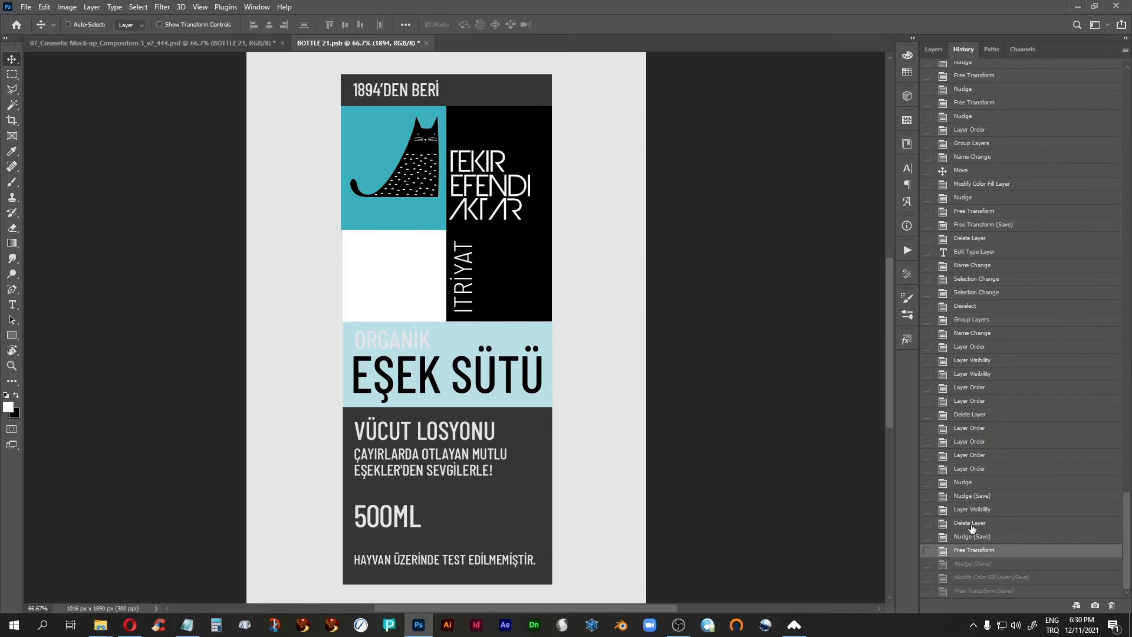
{"action": "left_click", "coordinate": [970, 523]}
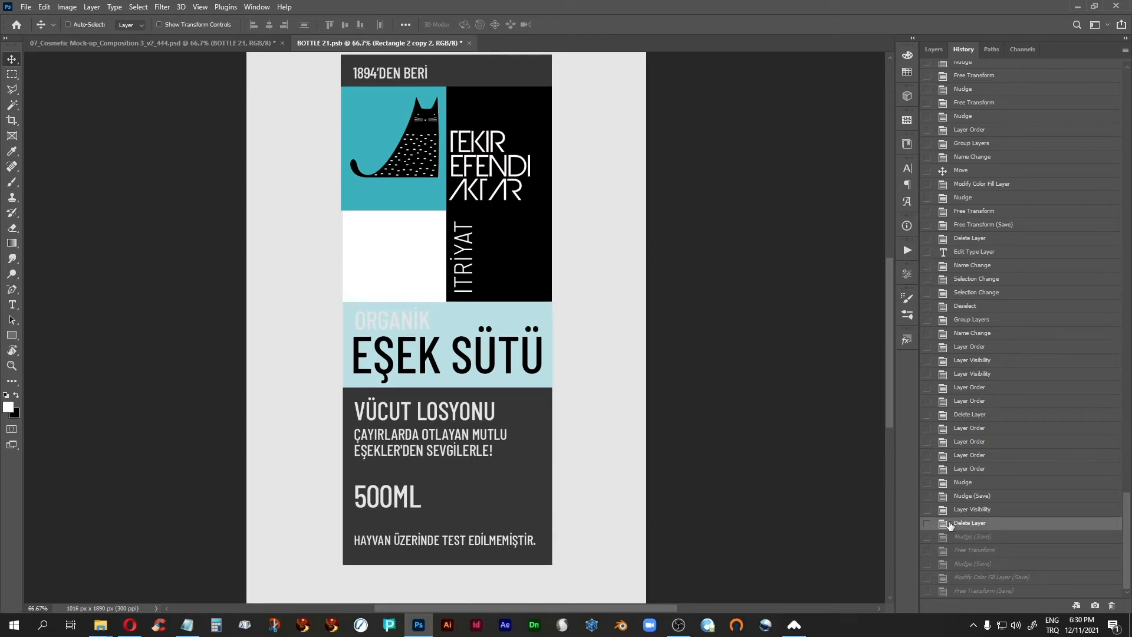
Step: Switch to the cosmetic mockup document and restore the smart object updates from the VÜCUT LOSYONU stage through the added 1894'DEN BERİ strip
{"action": "left_click", "coordinate": [157, 45]}
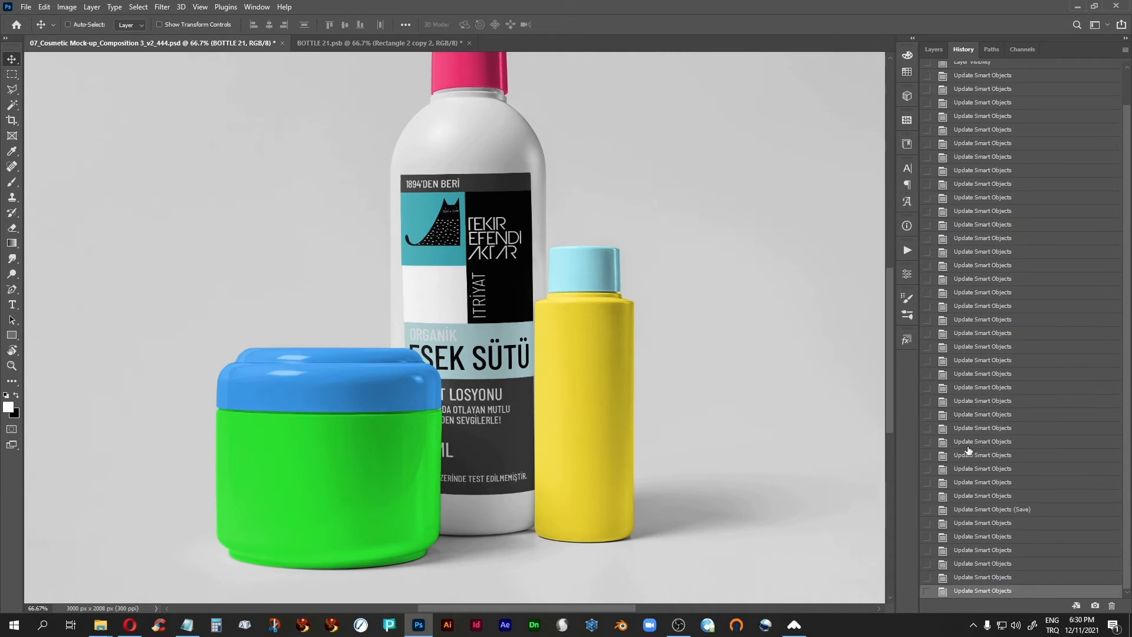
{"action": "left_click", "coordinate": [979, 442]}
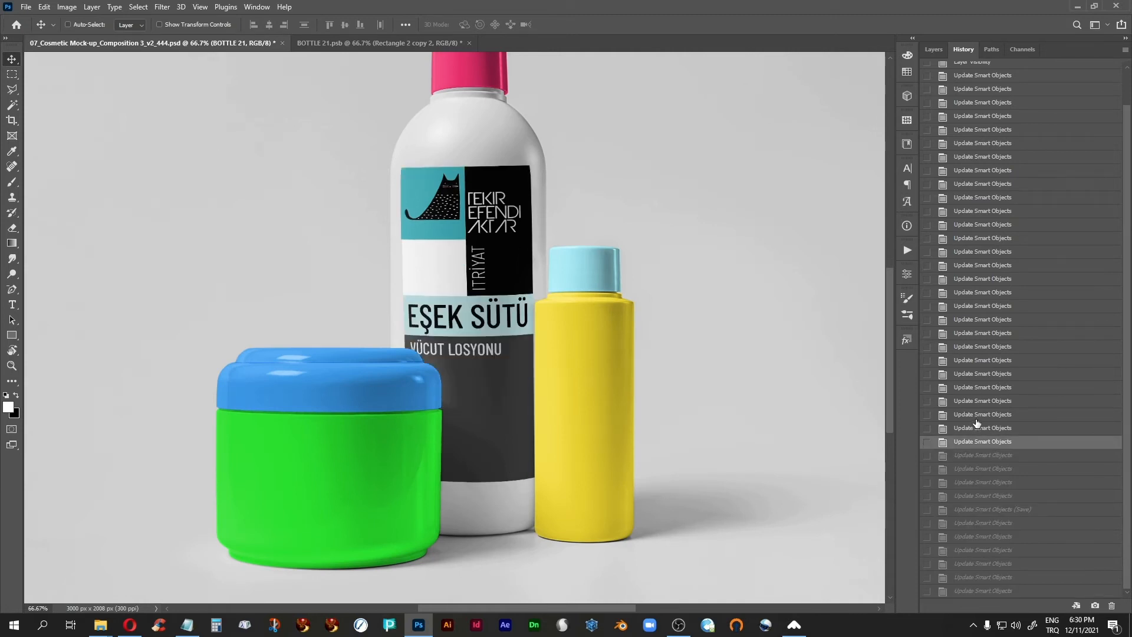
{"action": "left_click", "coordinate": [986, 468]}
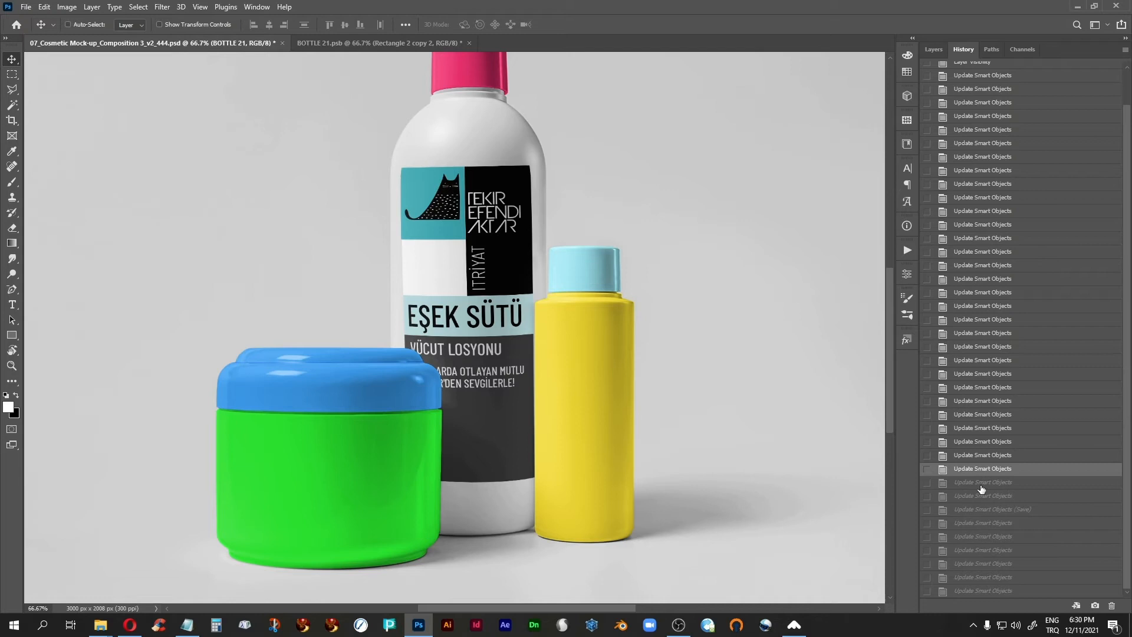
{"action": "left_click", "coordinate": [980, 496]}
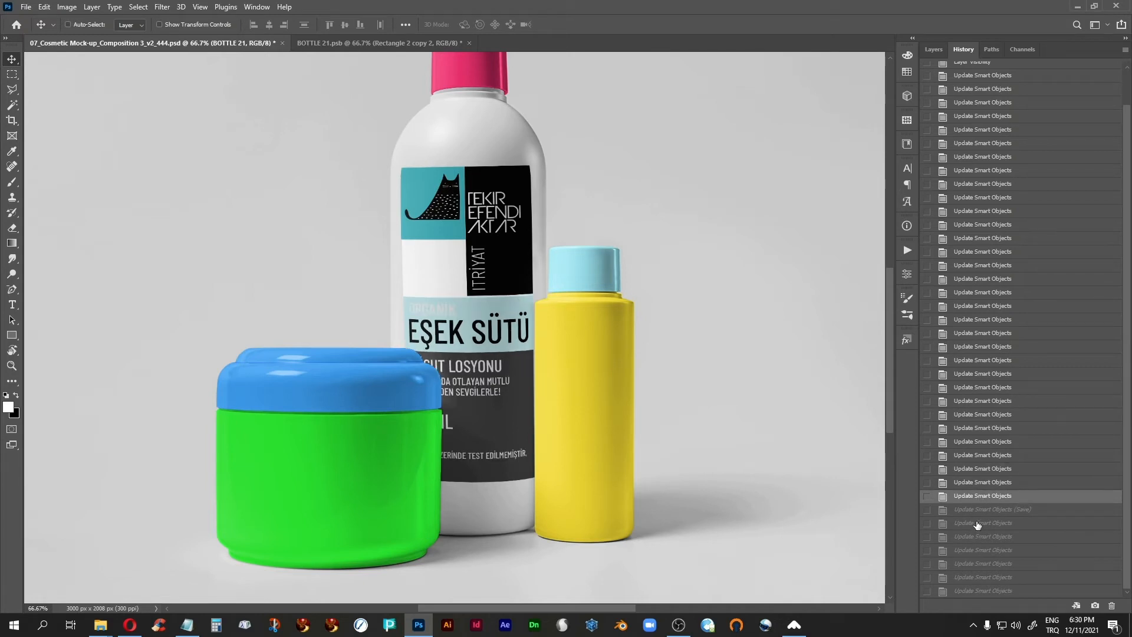
{"action": "left_click", "coordinate": [976, 524]}
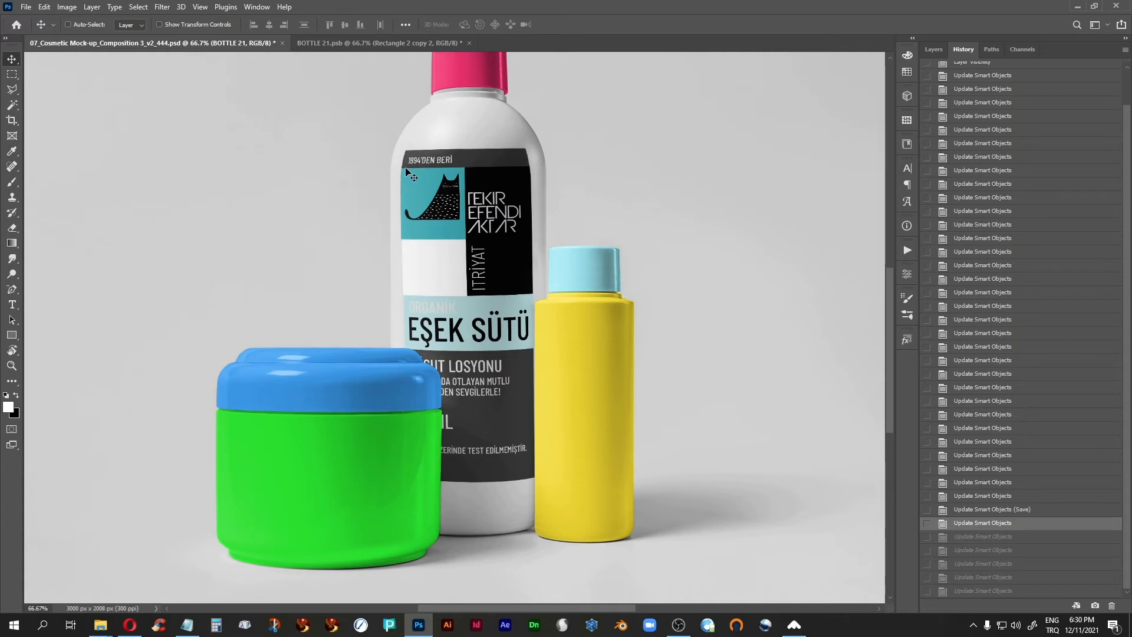
Step: Restore the mockup's remaining smart object updates one by one, which reposition the label and refine its 1894'DEN BERİ strip, ending on the latest
{"action": "left_click", "coordinate": [989, 538]}
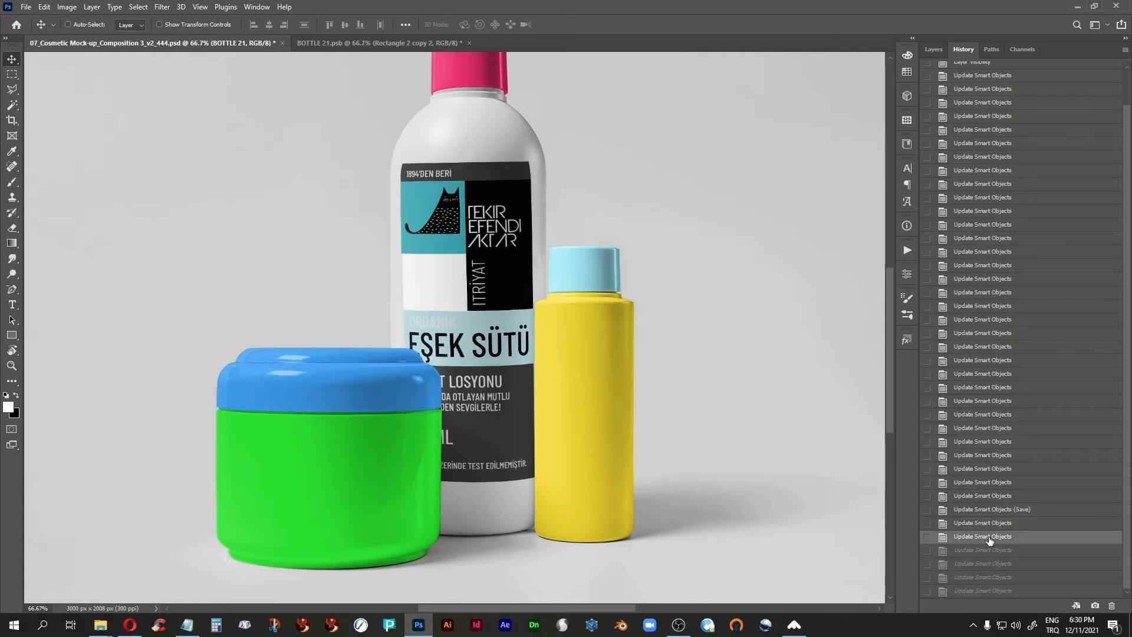
{"action": "left_click", "coordinate": [978, 551]}
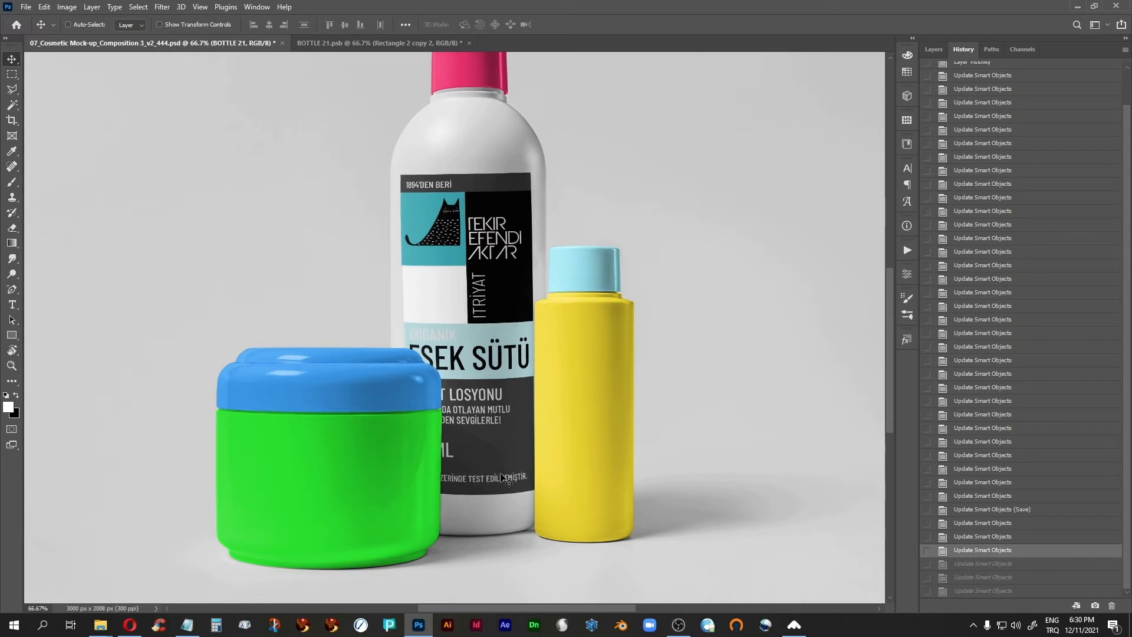
{"action": "left_click", "coordinate": [982, 564]}
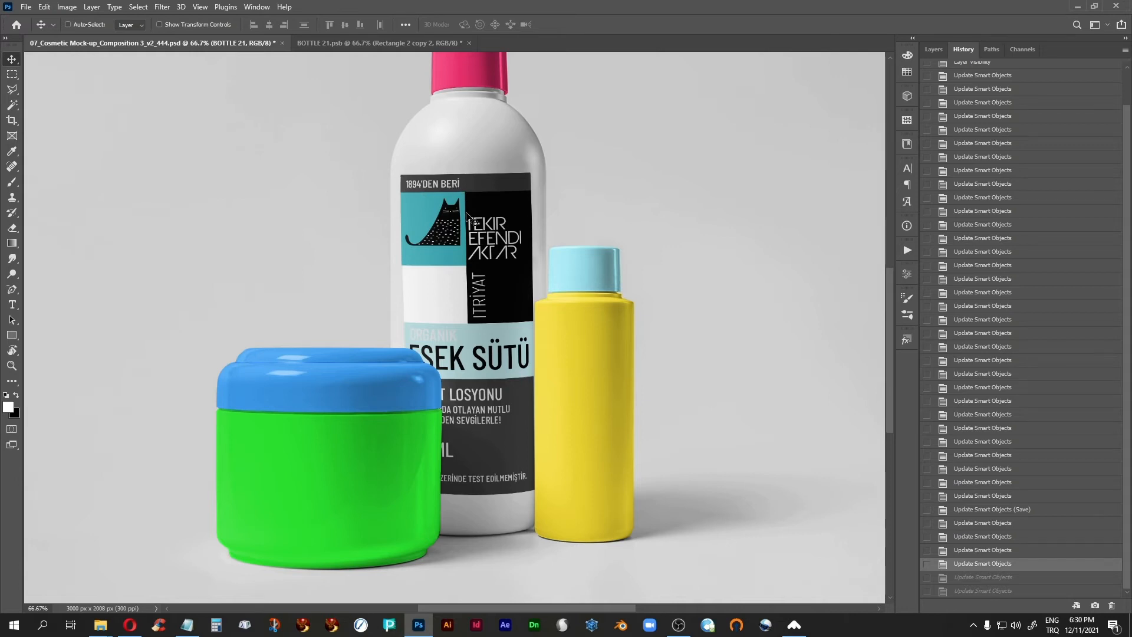
{"action": "left_click", "coordinate": [990, 578]}
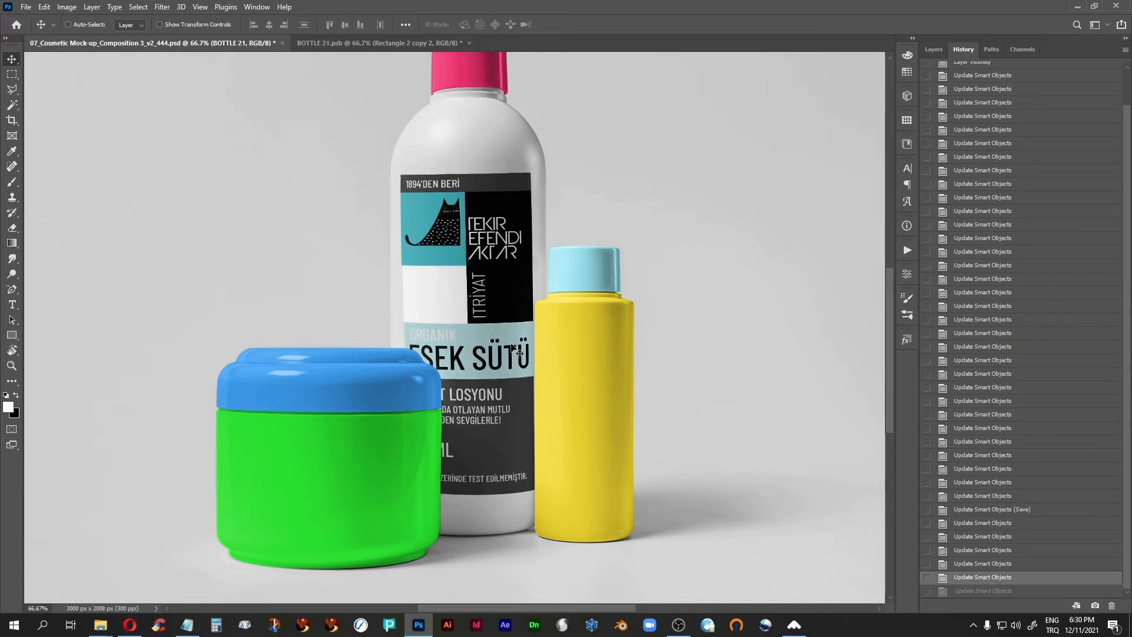
{"action": "left_click", "coordinate": [963, 563]}
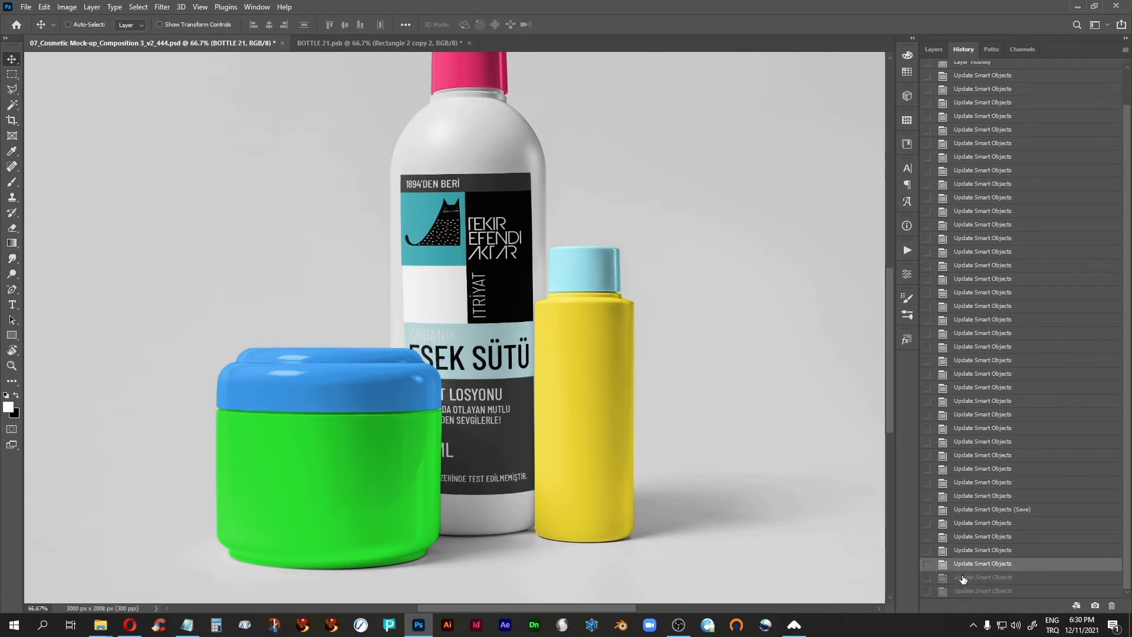
{"action": "left_click", "coordinate": [964, 577]}
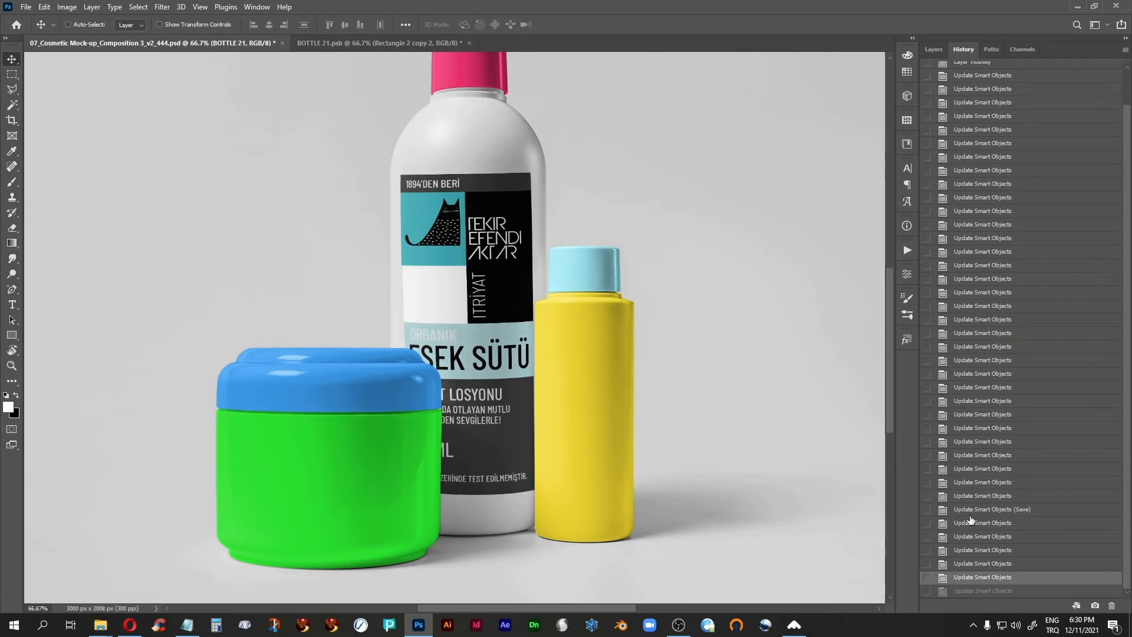
{"action": "left_click", "coordinate": [978, 591]}
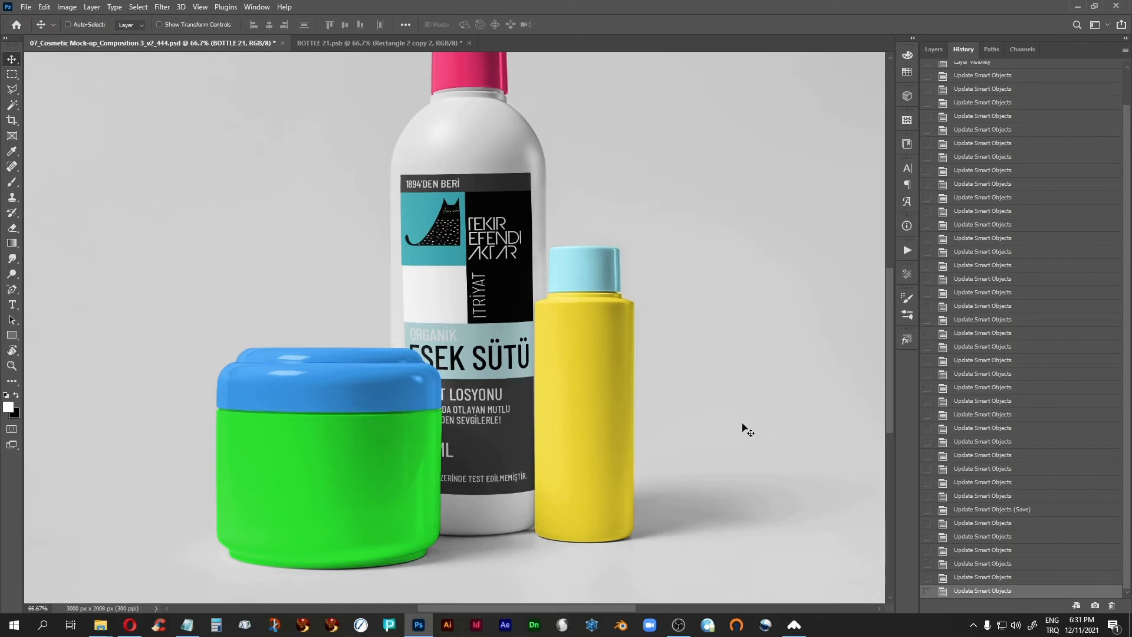
Step: Compare the 150ML small-bottle label and the 500ML BOTTLE 21 label with both bottles in the mockup at closer zoom
{"action": "scroll", "coordinate": [721, 479], "scroll_direction": "up", "scroll_amount": 1}
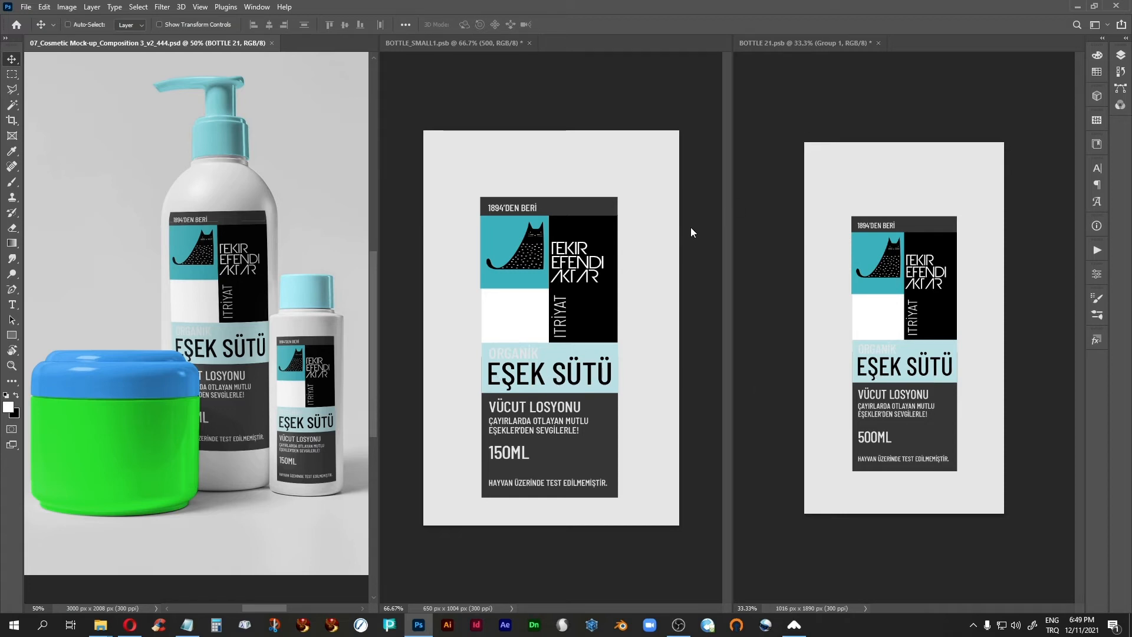
{"action": "key", "text": "ctrl+plus"}
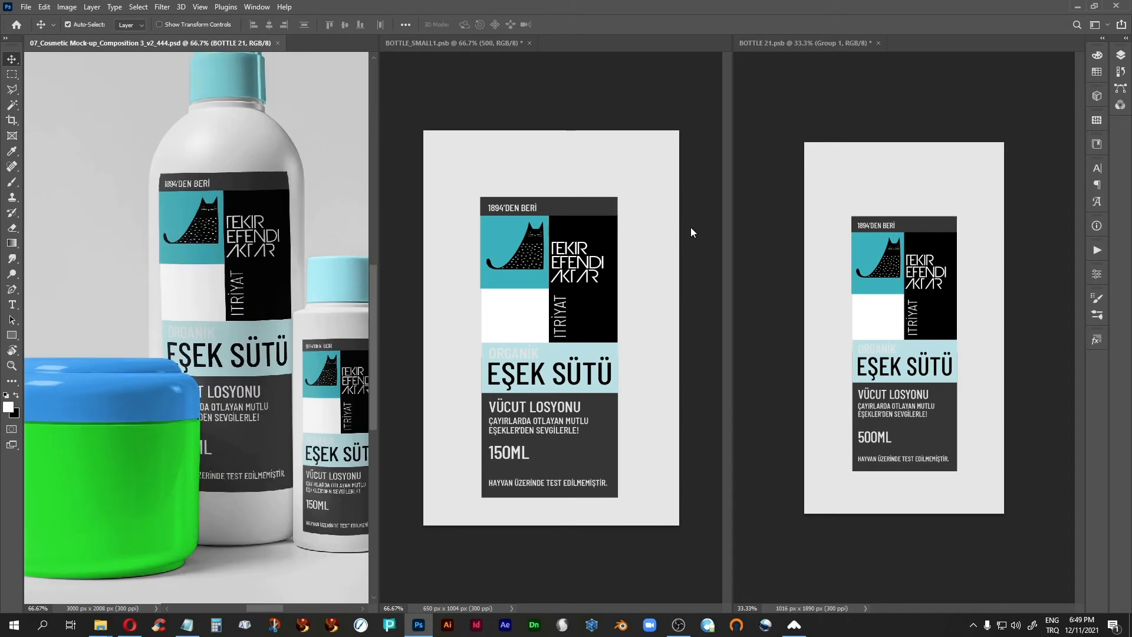
{"action": "left_click_drag", "start_coordinate": [298, 407], "coordinate": [252, 408]}
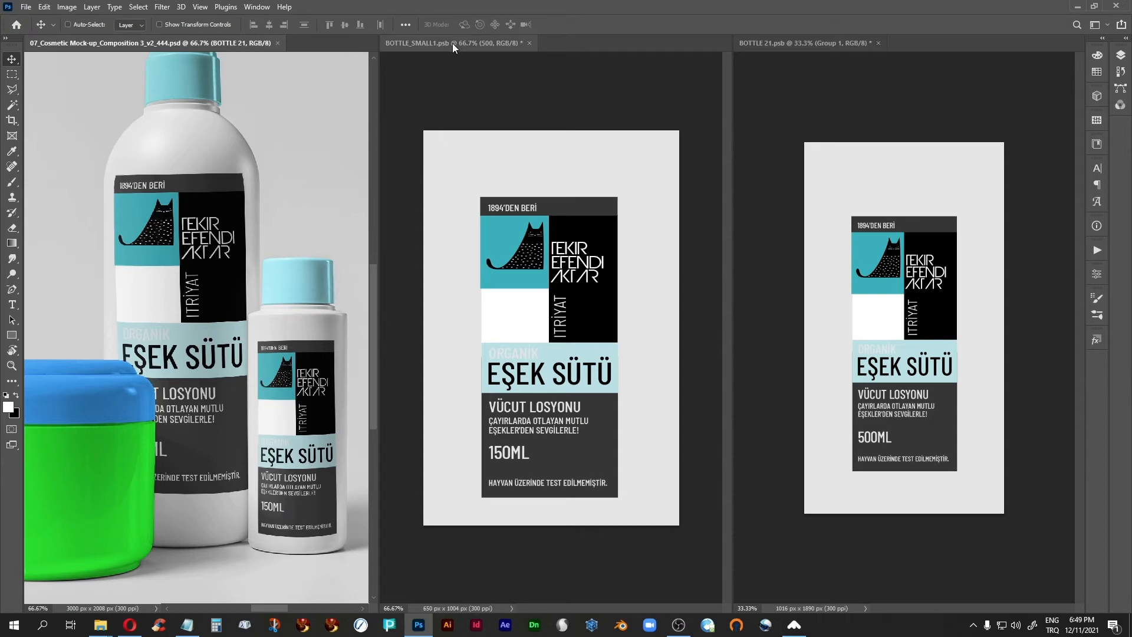
{"action": "left_click", "coordinate": [469, 44]}
{"action": "key", "text": "ctrl+plus"}
{"action": "key", "text": "ctrl+plus"}
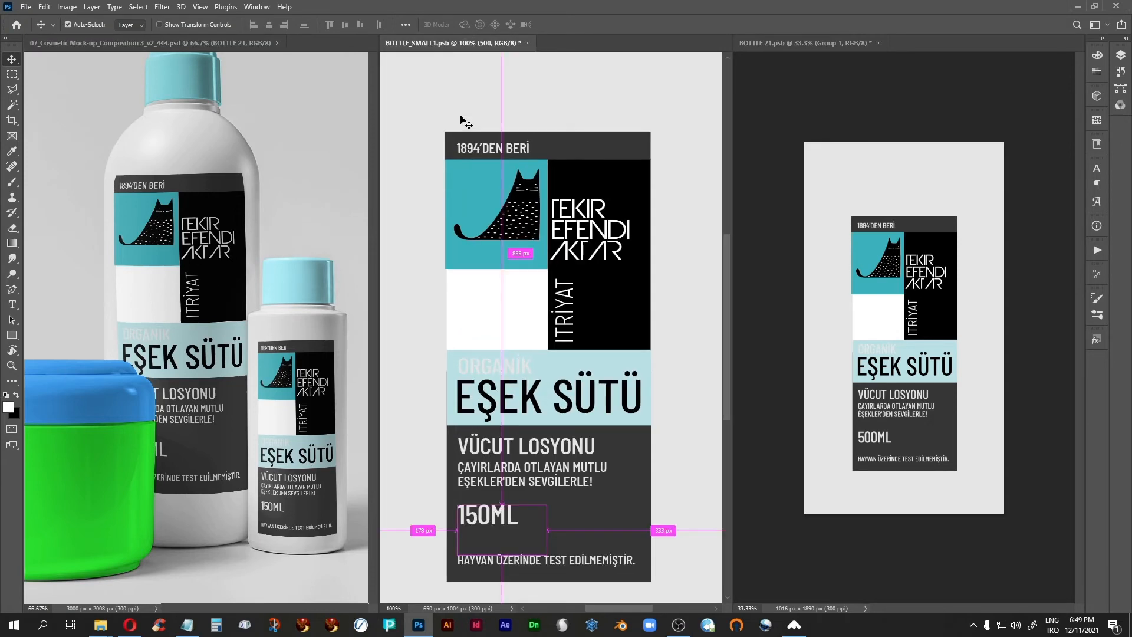
{"action": "key", "text": "ctrl+minus"}
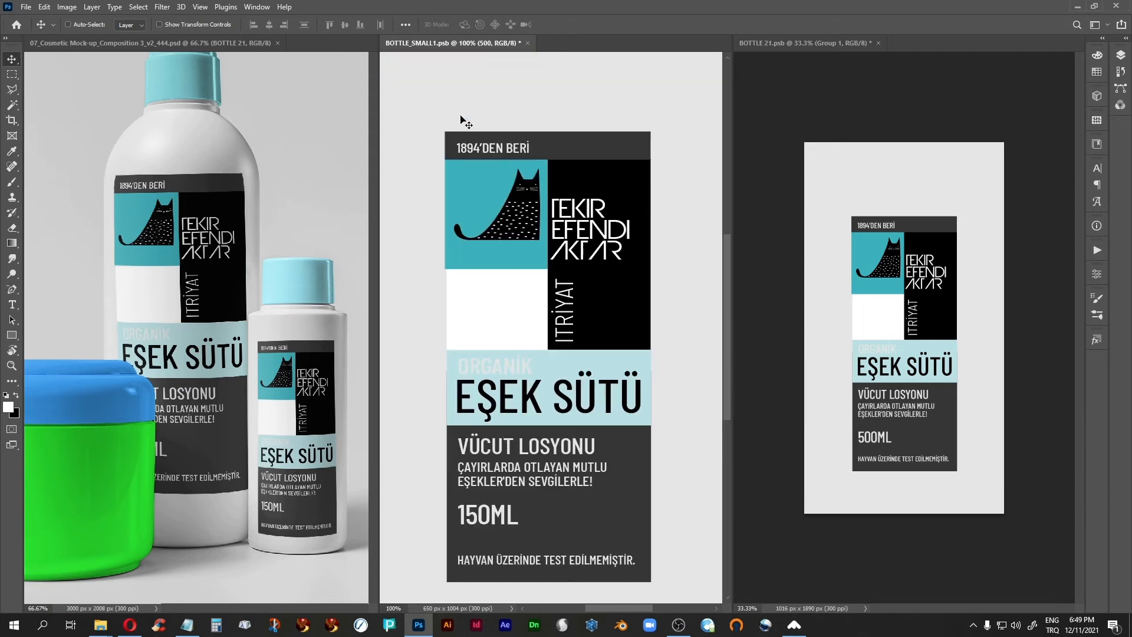
{"action": "left_click", "coordinate": [822, 44]}
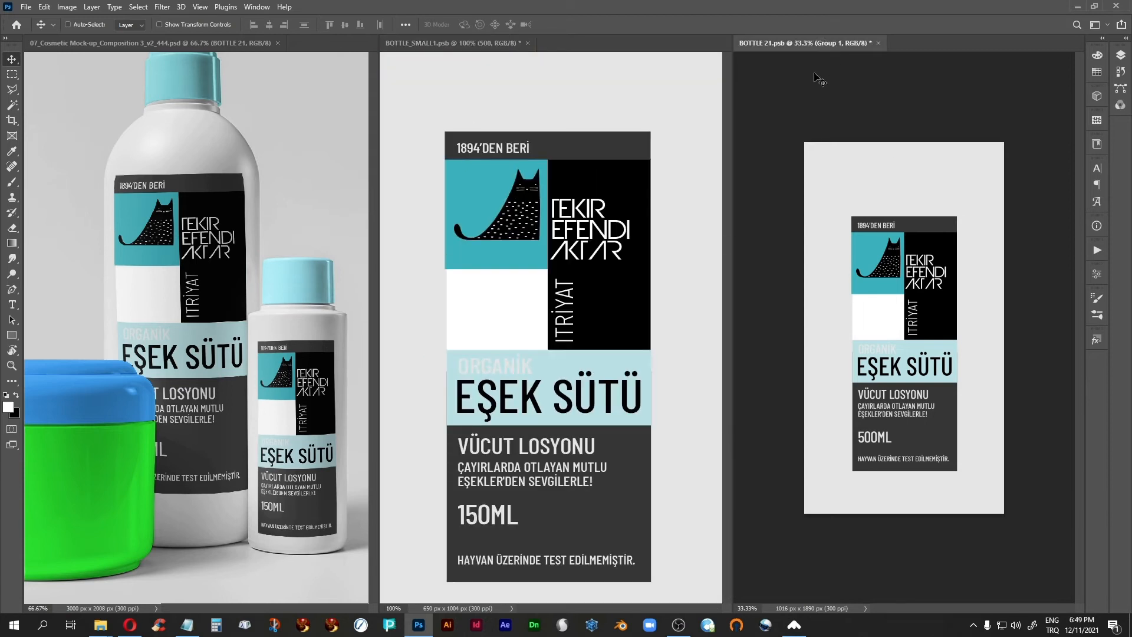
{"action": "key", "text": "ctrl+plus"}
{"action": "key", "text": "ctrl+plus"}
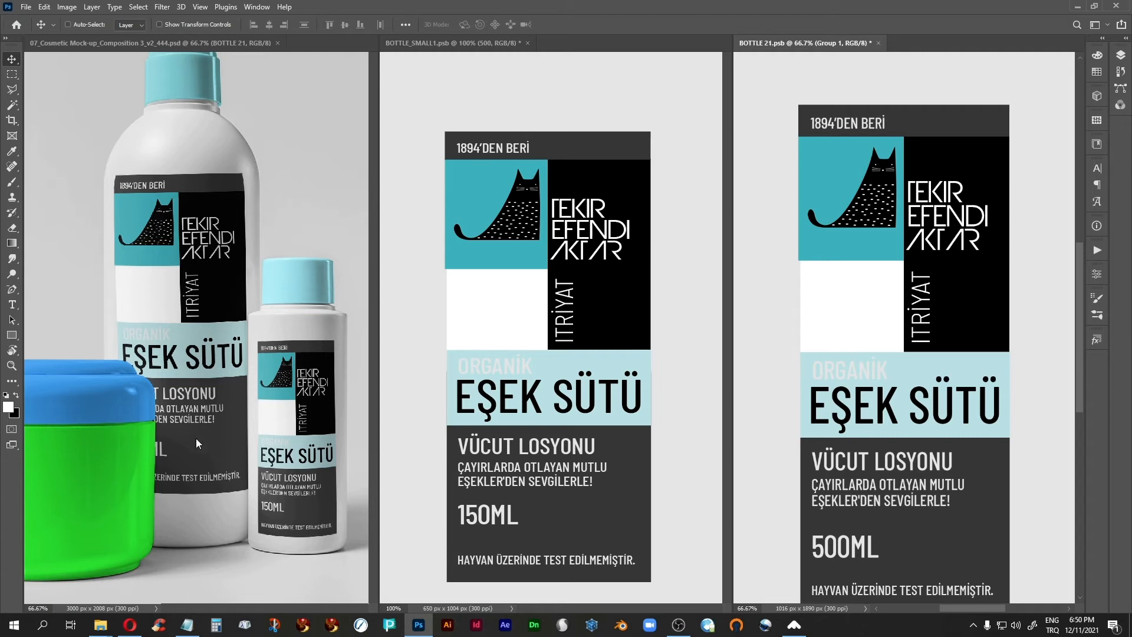
{"action": "left_click", "coordinate": [120, 44]}
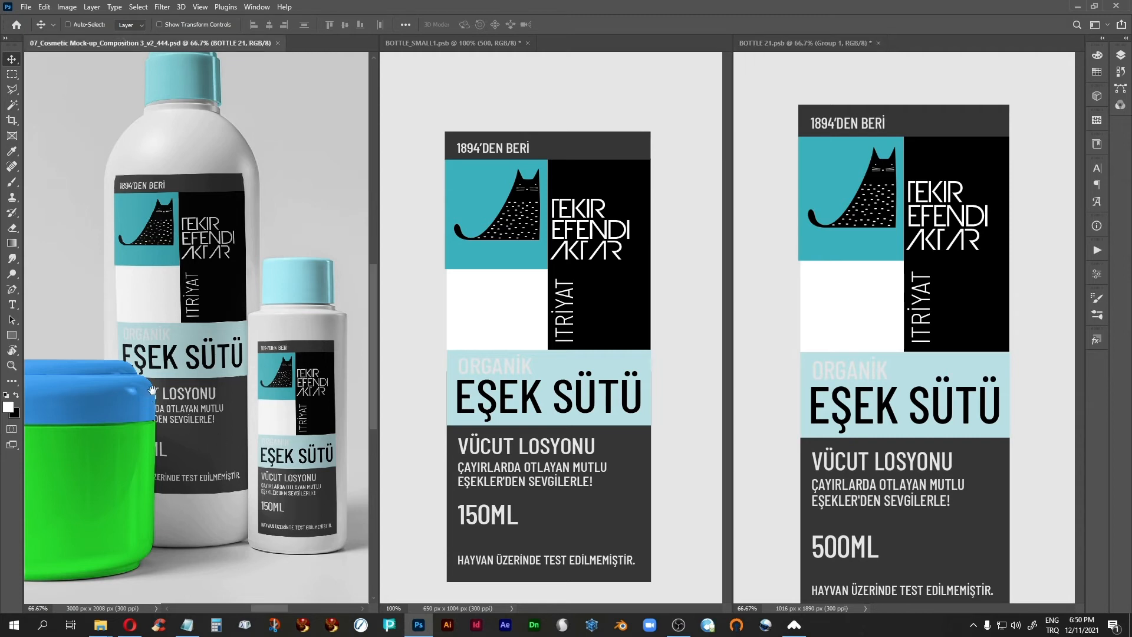
{"action": "left_click_drag", "start_coordinate": [147, 393], "coordinate": [287, 339]}
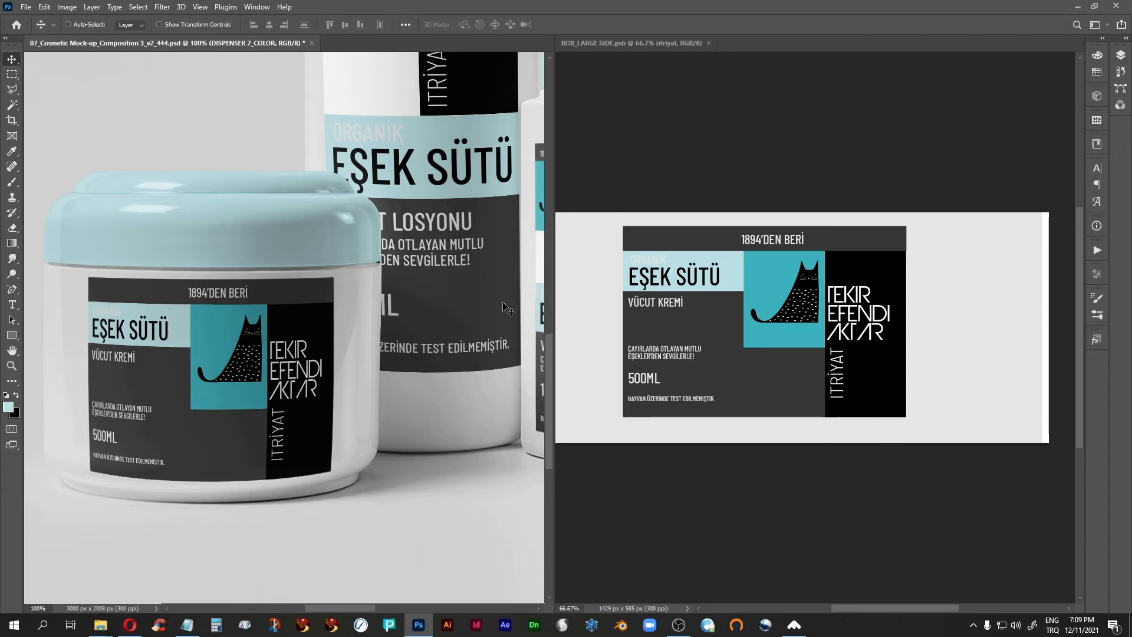
Step: Duplicate the teal cat rectangle in the BOX_LARGE SIDE label directly below it and shorten the copy to the label's lower edge, about 210 × 176 px
{"action": "left_click_drag", "start_coordinate": [426, 281], "coordinate": [381, 354]}
{"action": "left_click_drag", "start_coordinate": [288, 393], "coordinate": [332, 332]}
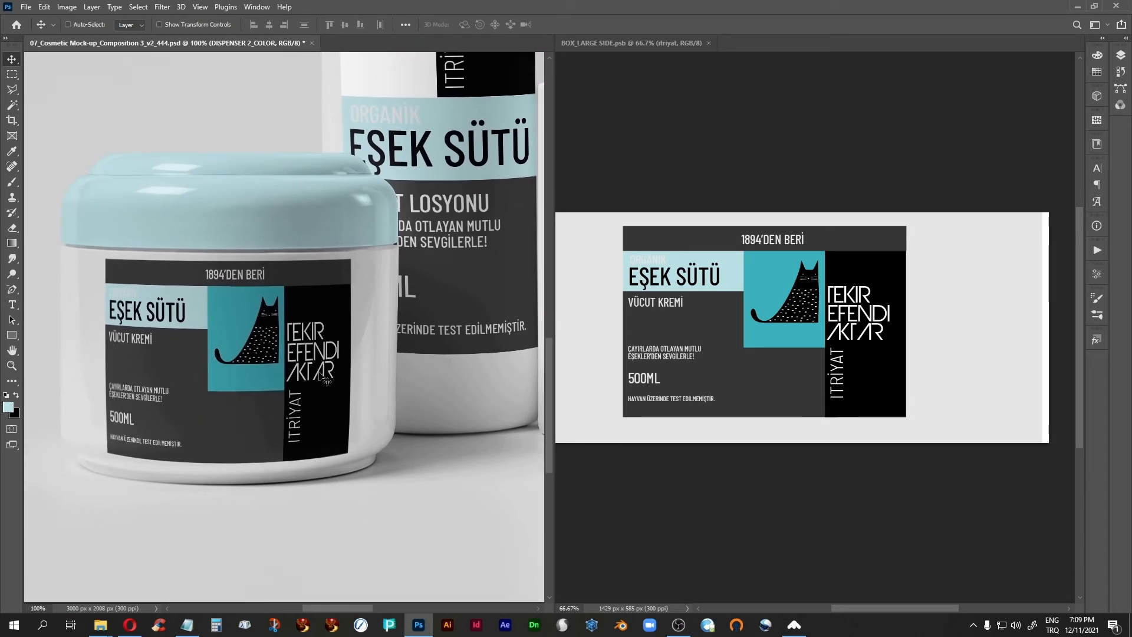
{"action": "left_click", "coordinate": [1120, 56]}
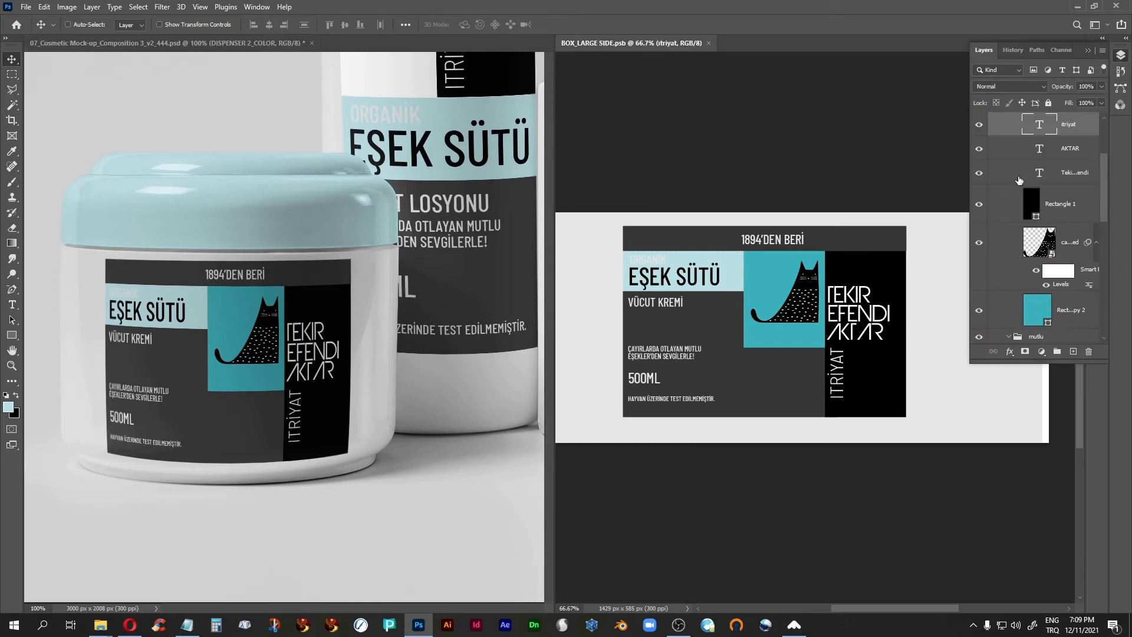
{"action": "left_click", "coordinate": [1052, 307]}
{"action": "left_click_drag", "start_coordinate": [1084, 314], "coordinate": [1089, 357]}
{"action": "left_click_drag", "start_coordinate": [789, 360], "coordinate": [793, 439]}
{"action": "key", "text": "ctrl+t"}
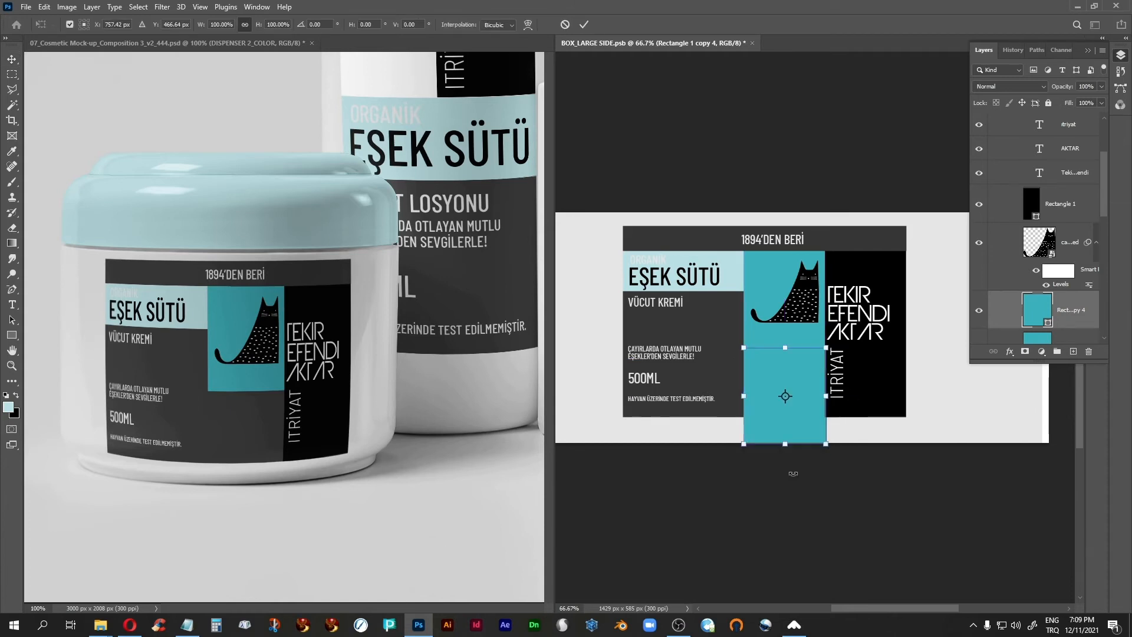
{"action": "left_click_drag", "start_coordinate": [785, 444], "coordinate": [785, 416]}
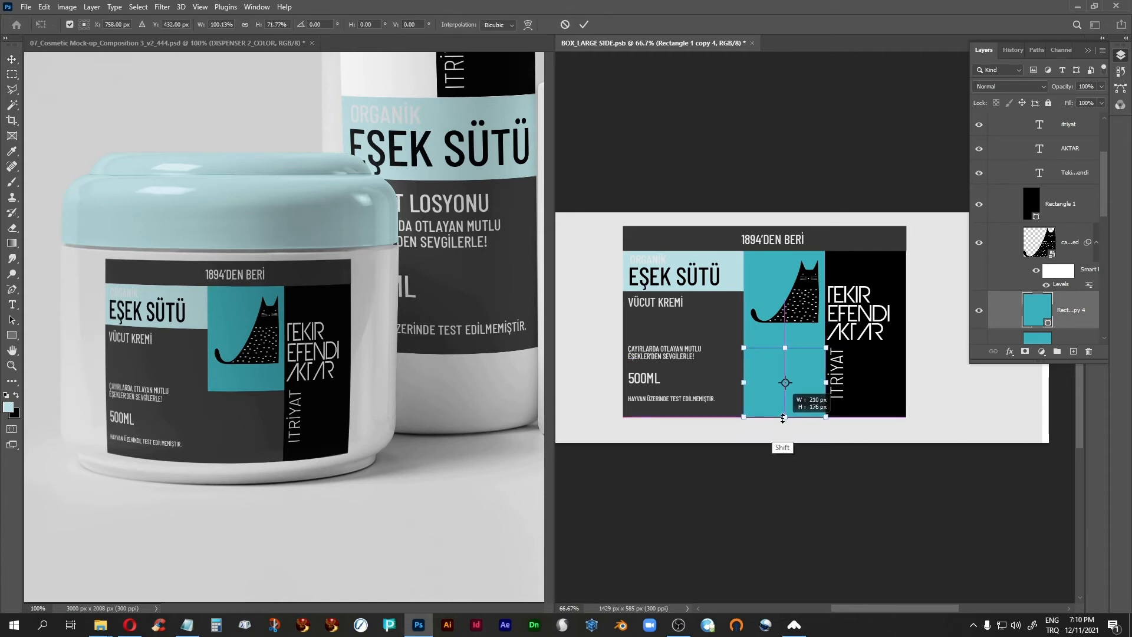
{"action": "key", "text": "Return"}
Step: Recolor the duplicated rectangle below the cat panel to white (ffffff) and save the jar label to update the mockup
{"action": "double_click", "coordinate": [1038, 309]}
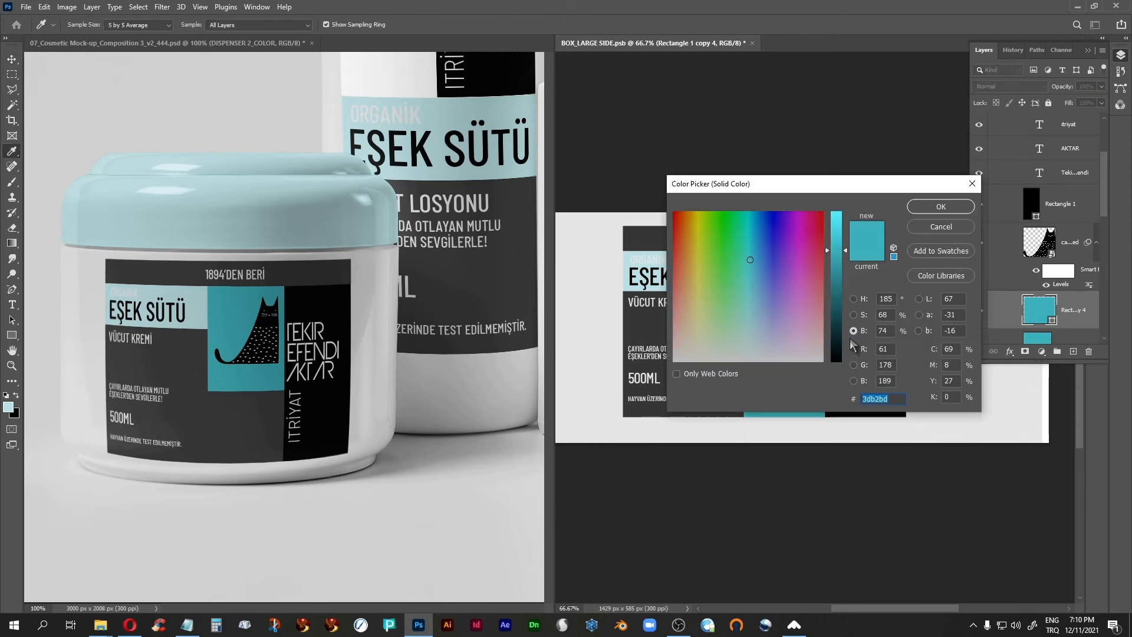
{"action": "left_click", "coordinate": [853, 315]}
{"action": "left_click_drag", "start_coordinate": [843, 276], "coordinate": [847, 421]}
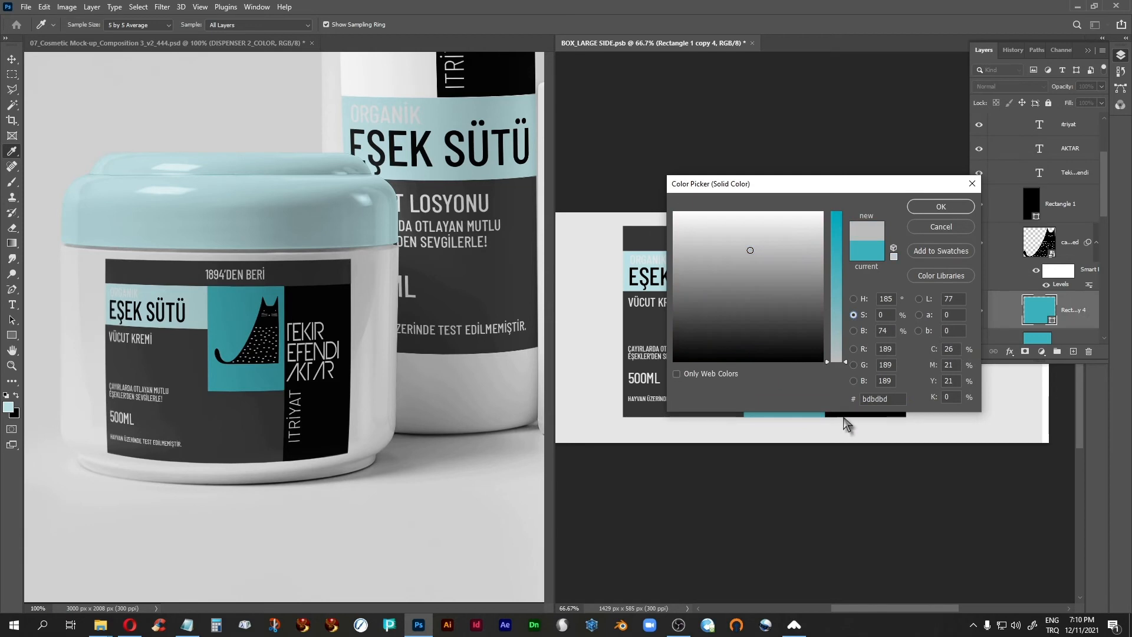
{"action": "left_click", "coordinate": [853, 331]}
{"action": "left_click_drag", "start_coordinate": [844, 250], "coordinate": [844, 211]}
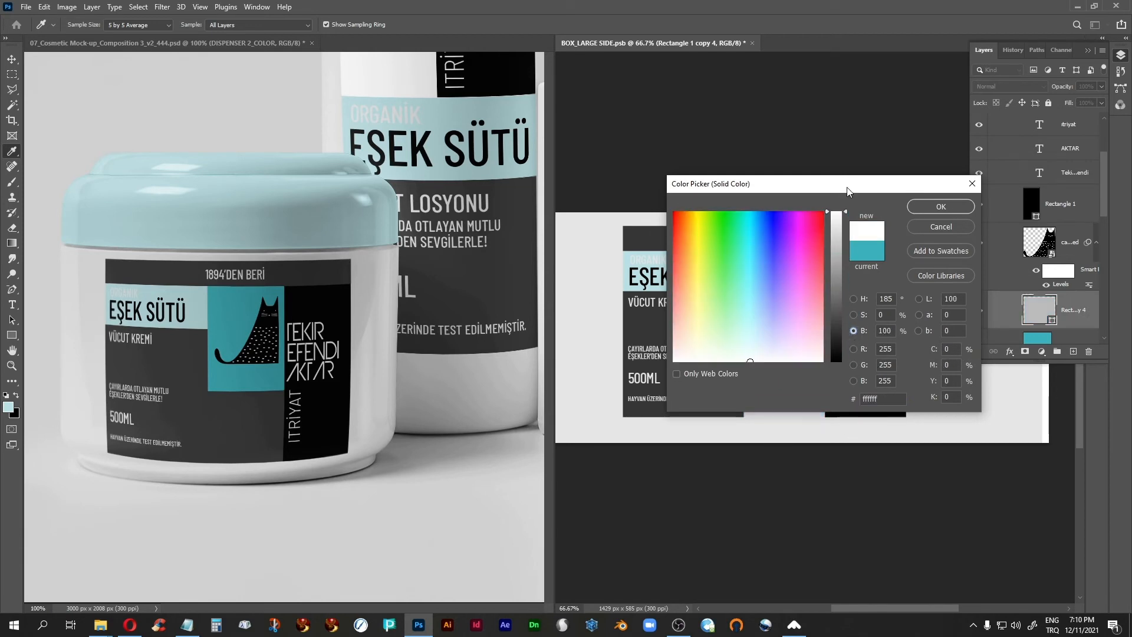
{"action": "left_click", "coordinate": [930, 208]}
{"action": "key", "text": "ctrl+s"}
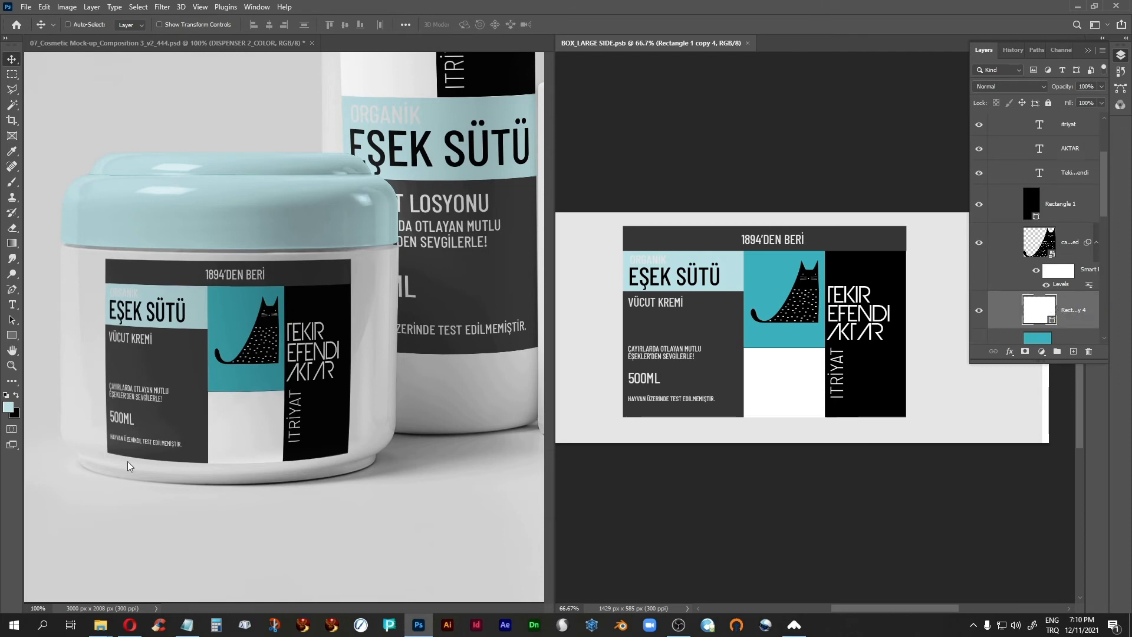
Step: Compare the jar label's white panel with the bottle labels, and save the jar label with its white rectangle hidden
{"action": "left_click", "coordinate": [399, 369]}
{"action": "left_click_drag", "start_coordinate": [324, 326], "coordinate": [201, 425]}
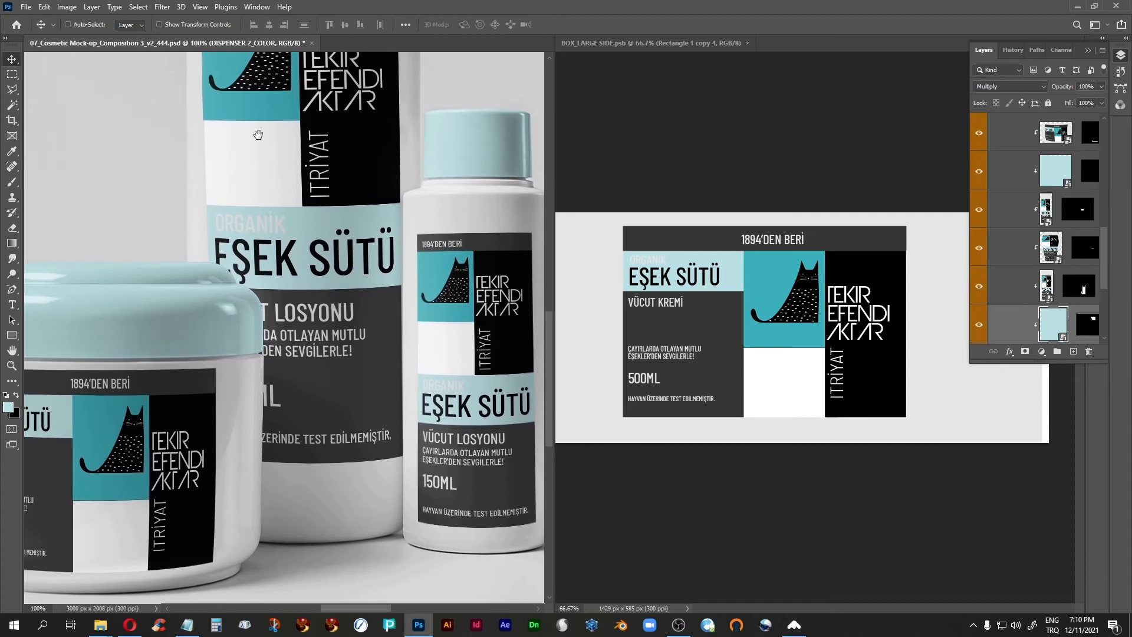
{"action": "mouse_move", "coordinate": [305, 414]}
{"action": "left_mouse_down"}
{"action": "mouse_move", "coordinate": [300, 452]}
{"action": "mouse_move", "coordinate": [296, 425]}
{"action": "left_mouse_up"}
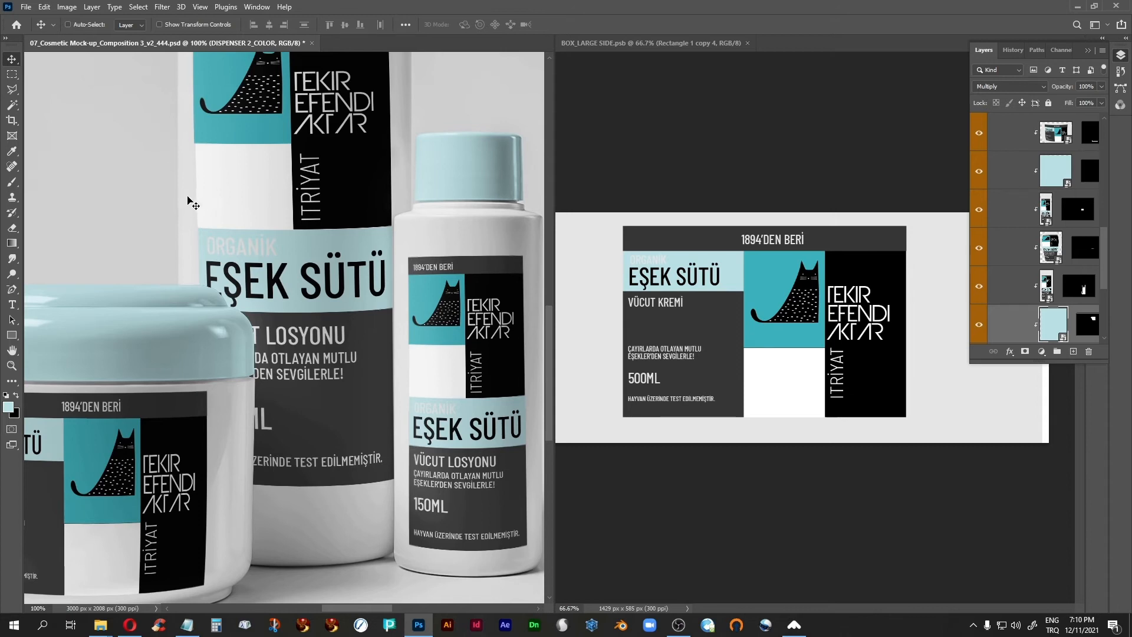
{"action": "left_click_drag", "start_coordinate": [320, 426], "coordinate": [426, 376]}
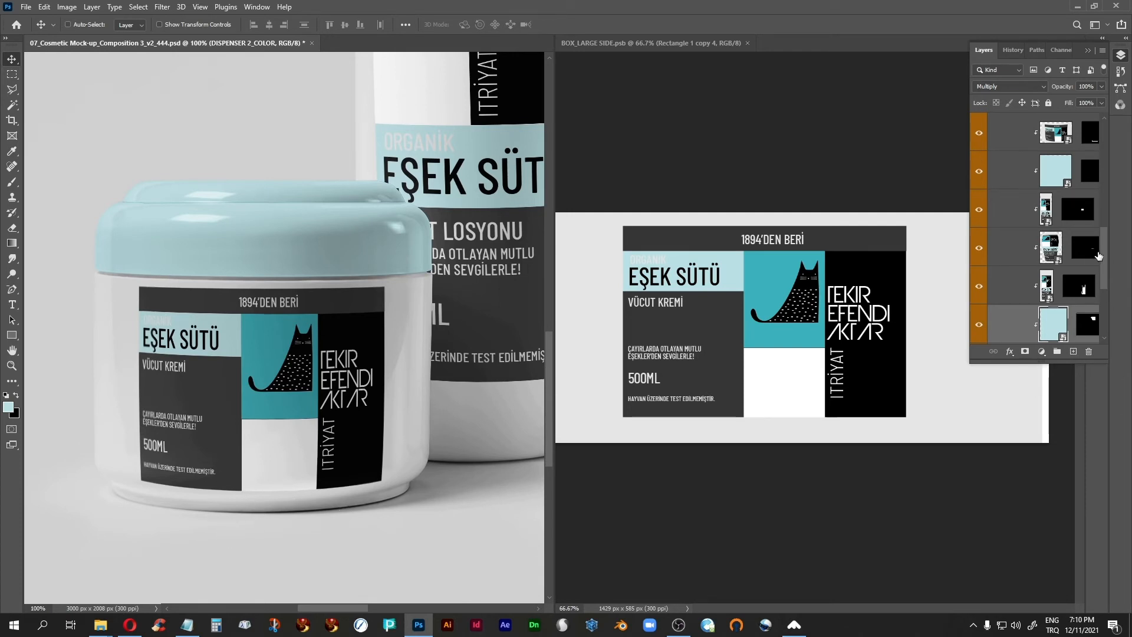
{"action": "left_click", "coordinate": [581, 57]}
{"action": "left_click", "coordinate": [979, 131]}
{"action": "key", "text": "ctrl+s"}
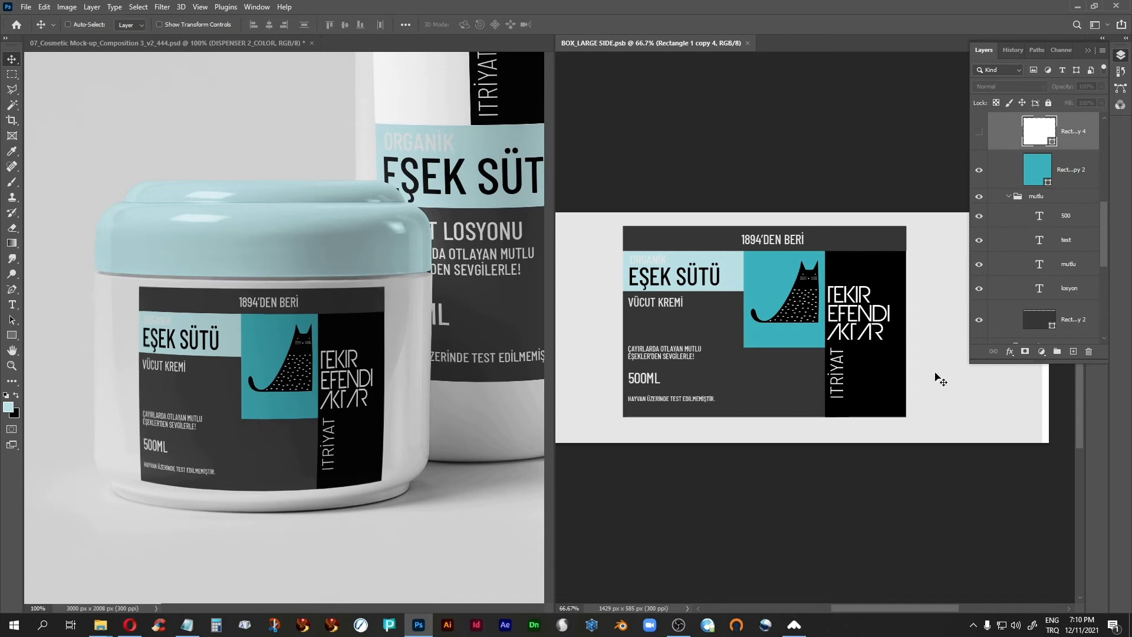
Step: Show the white rectangle, reduce it to a thin strip directly below the teal cat panel, and save the jar label
{"action": "left_click", "coordinate": [978, 131]}
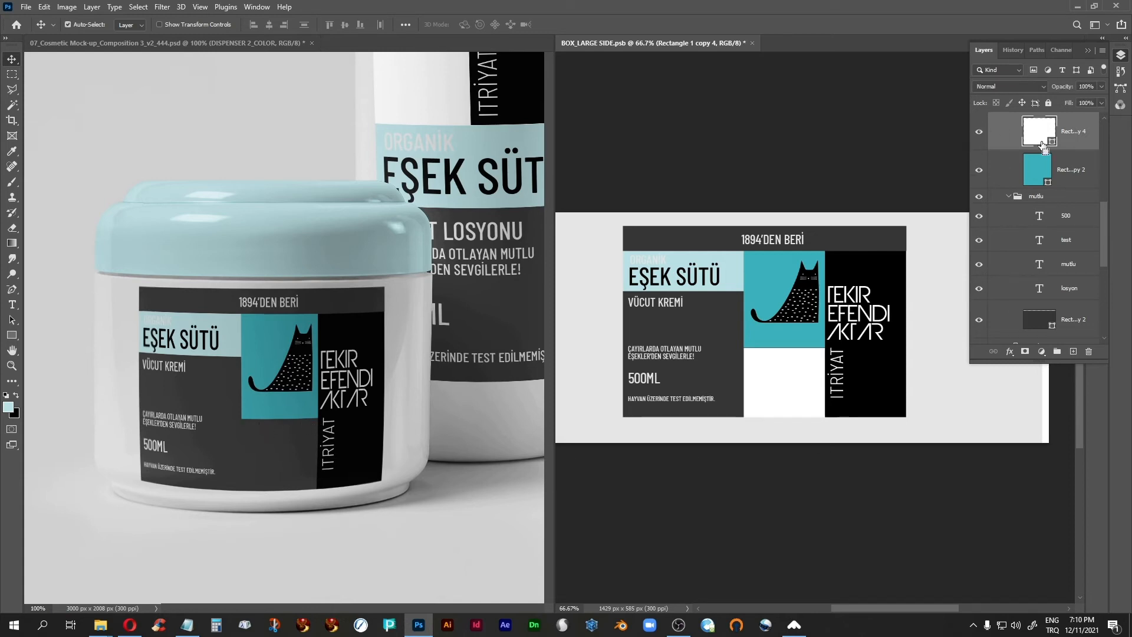
{"action": "key", "text": "ctrl+t"}
{"action": "left_click_drag", "start_coordinate": [785, 417], "coordinate": [787, 359]}
{"action": "key", "text": "Return"}
{"action": "key", "text": "ctrl+s"}
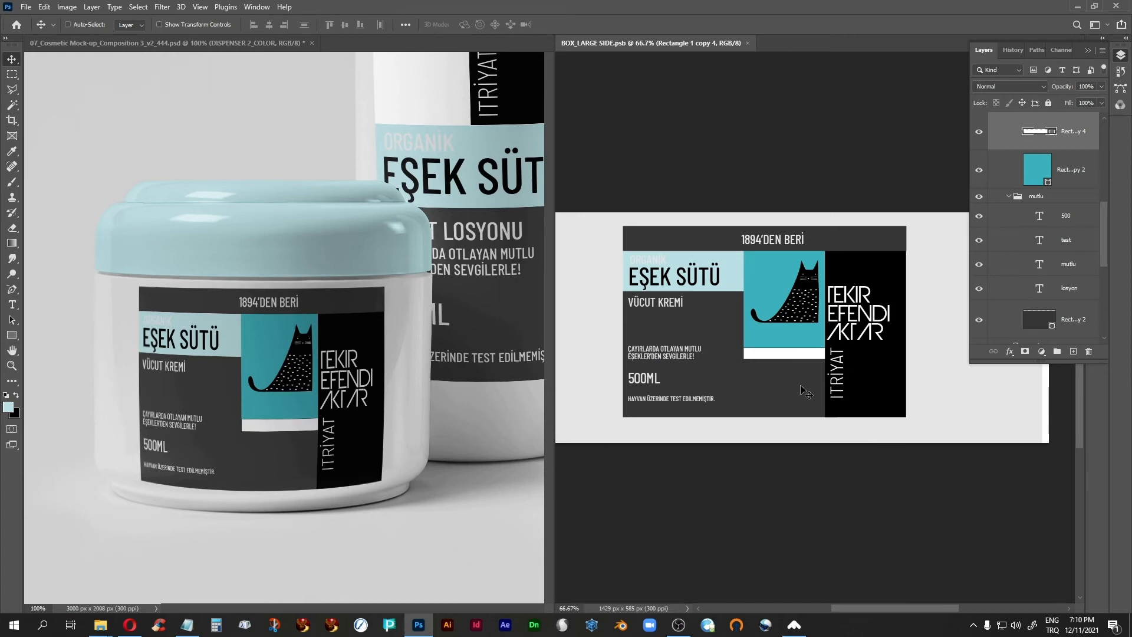
Step: Compare the jar label with its thin white strip hidden and shown in the mockup, saving BOX_LARGE SIDE in each state
{"action": "left_click", "coordinate": [392, 309]}
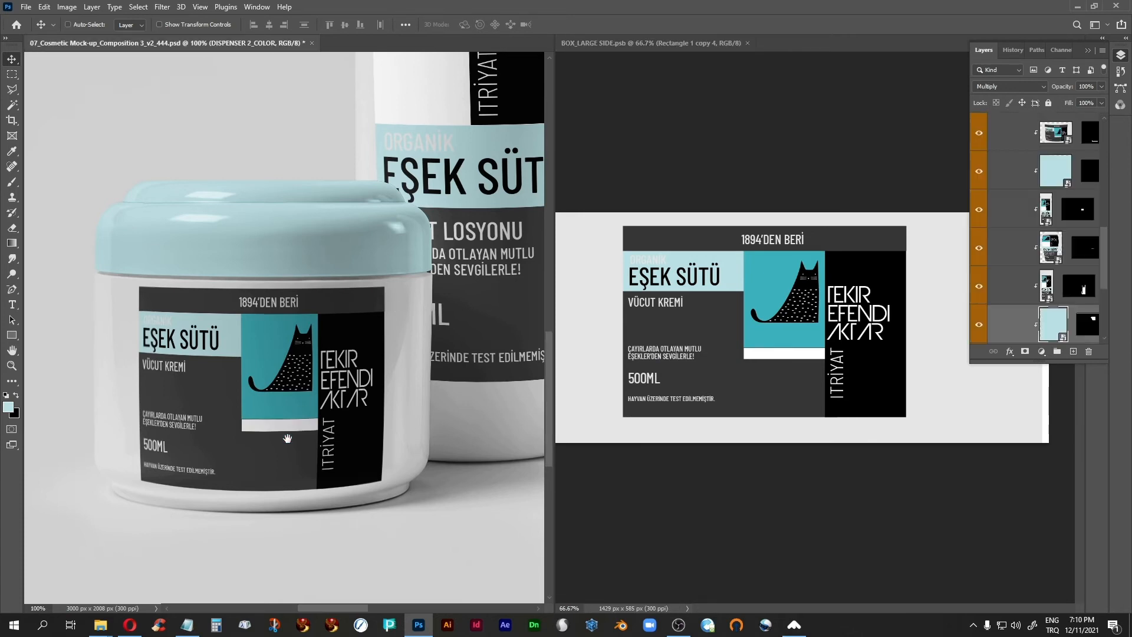
{"action": "left_click_drag", "start_coordinate": [353, 324], "coordinate": [289, 368]}
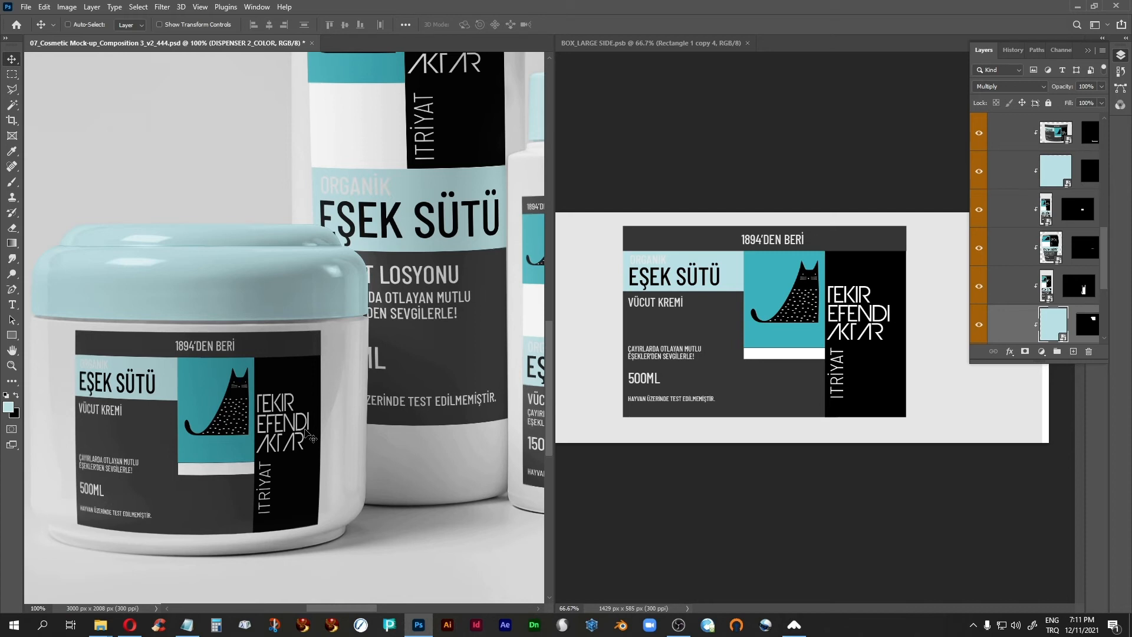
{"action": "left_click", "coordinate": [697, 43]}
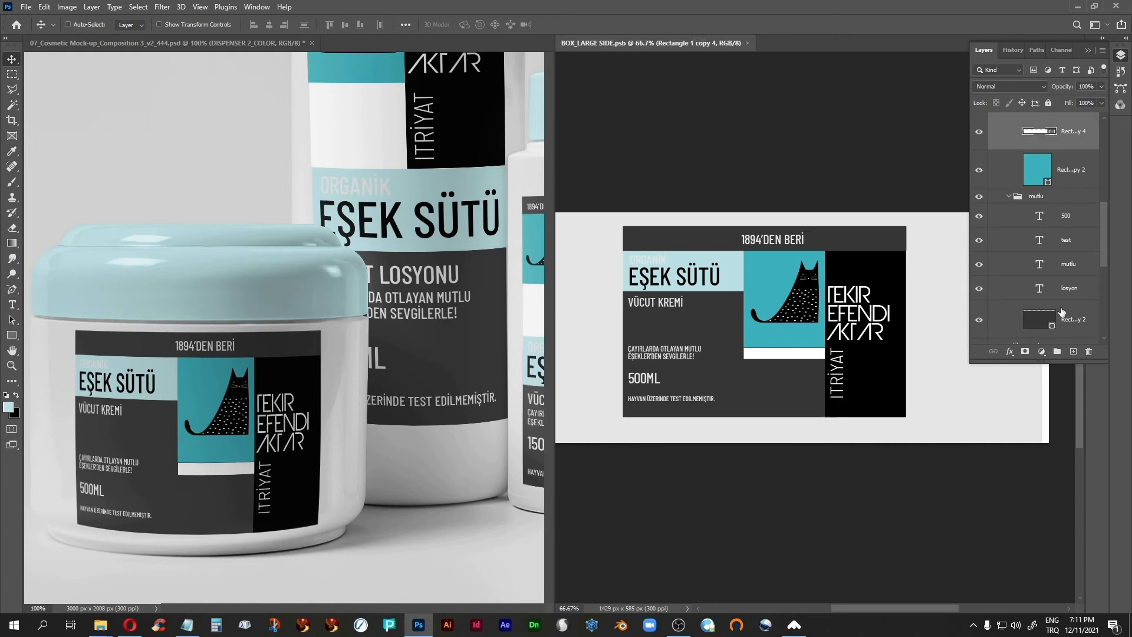
{"action": "left_click", "coordinate": [979, 135]}
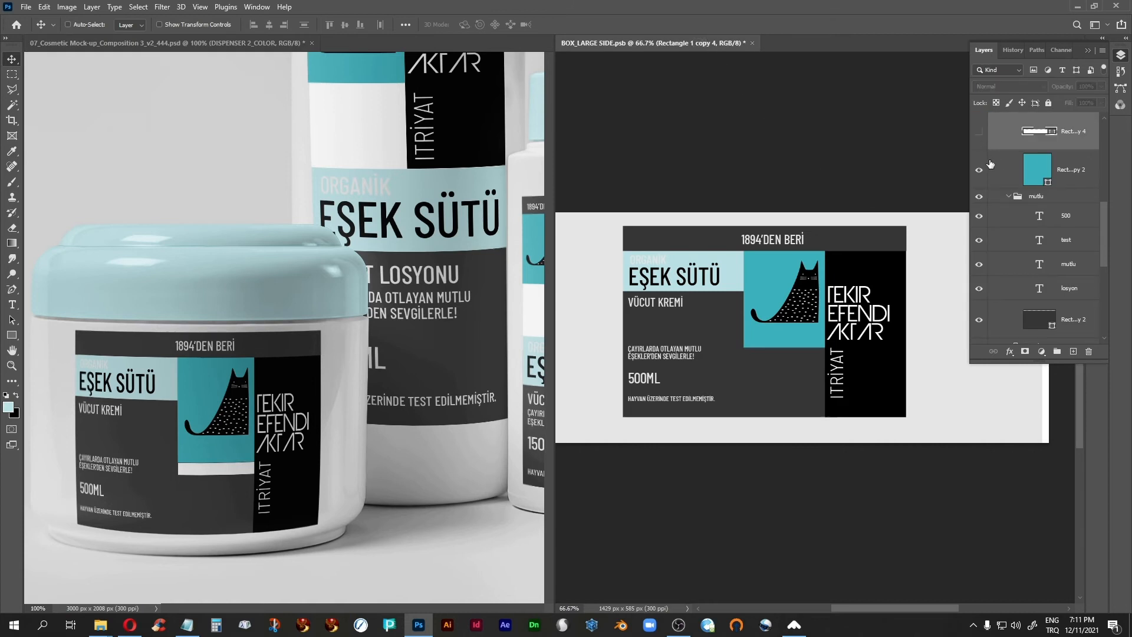
{"action": "key", "text": "ctrl+s"}
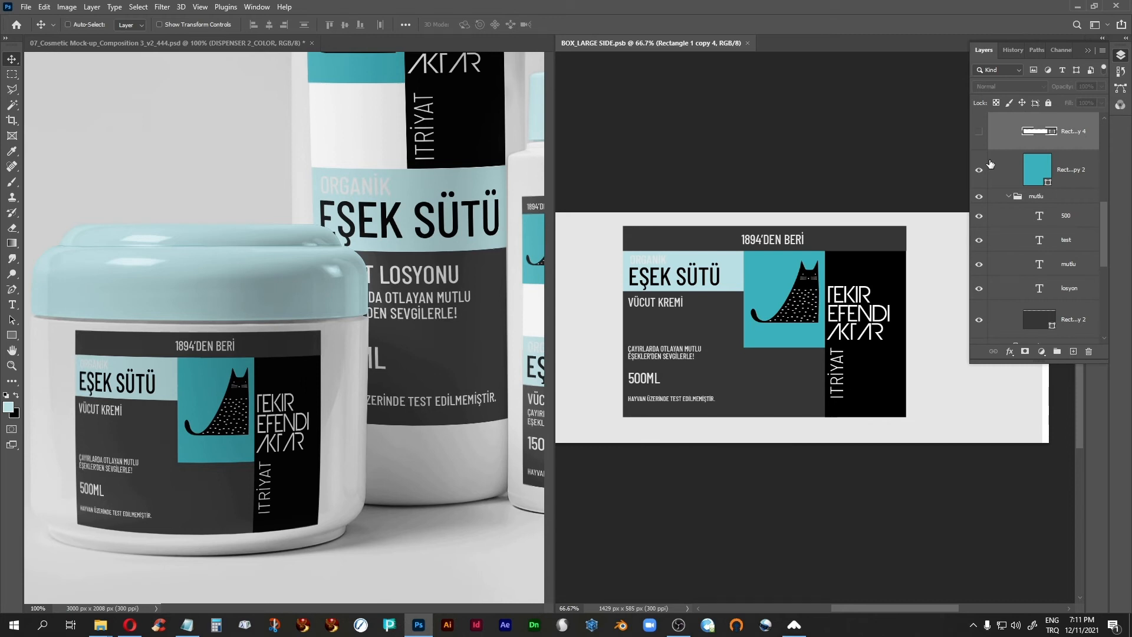
{"action": "left_click", "coordinate": [978, 132]}
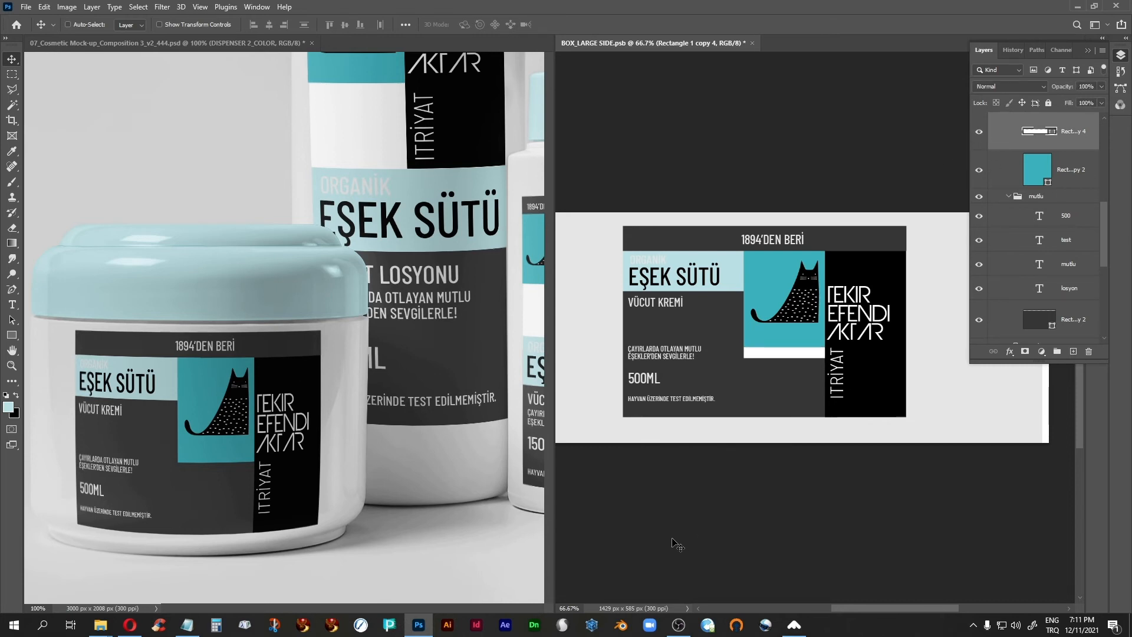
{"action": "key", "text": "ctrl+s"}
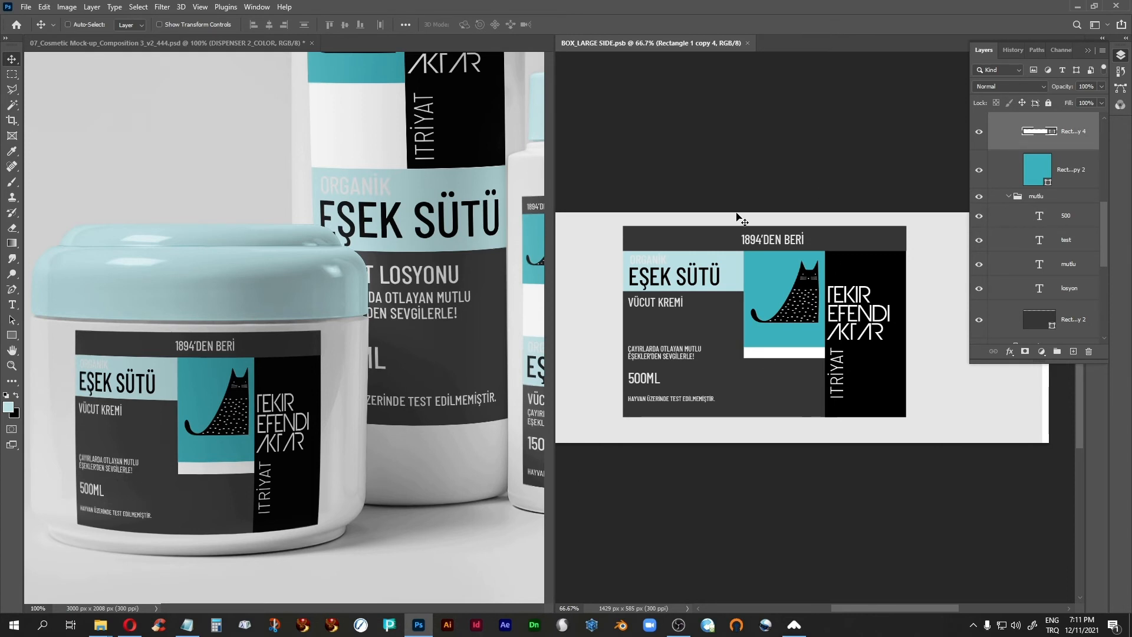
Step: Show the rulers and place a horizontal guide at the white strip's lower edge to check its alignment with the label text
{"action": "key", "text": "ctrl"}
{"action": "key", "text": "ctrl+r"}
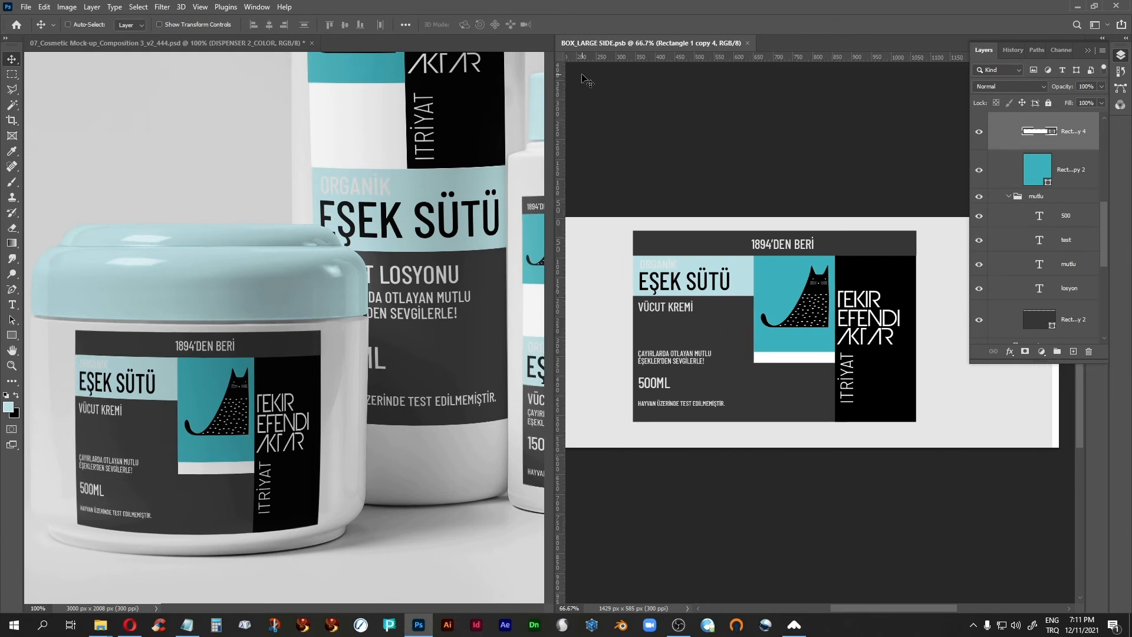
{"action": "left_click_drag", "start_coordinate": [652, 58], "coordinate": [666, 366]}
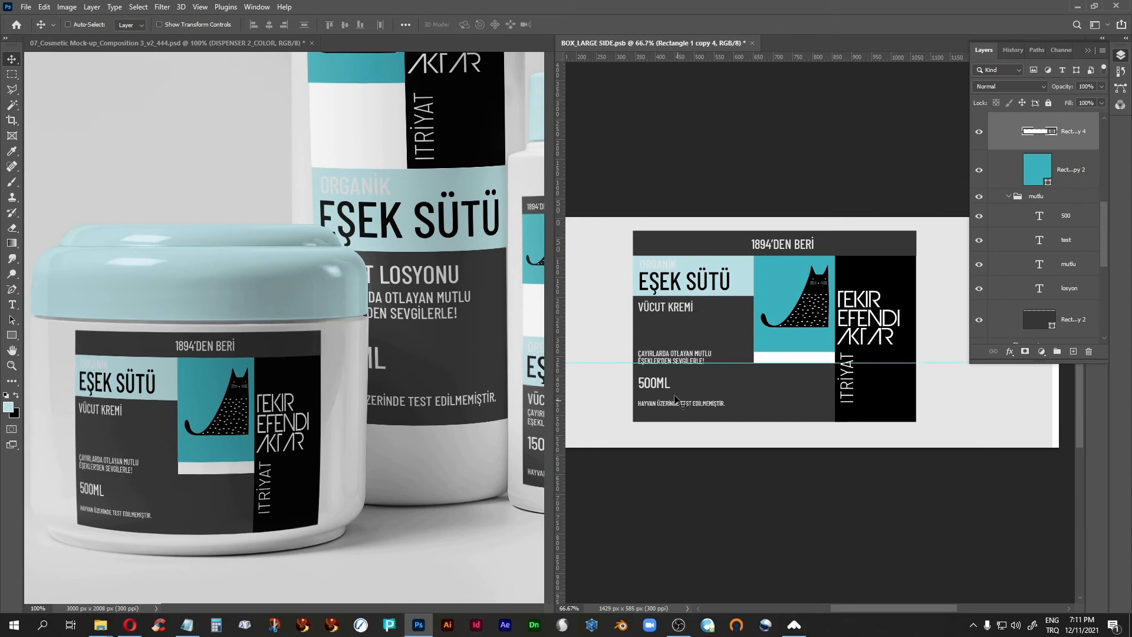
{"action": "key", "text": "ctrl+plus"}
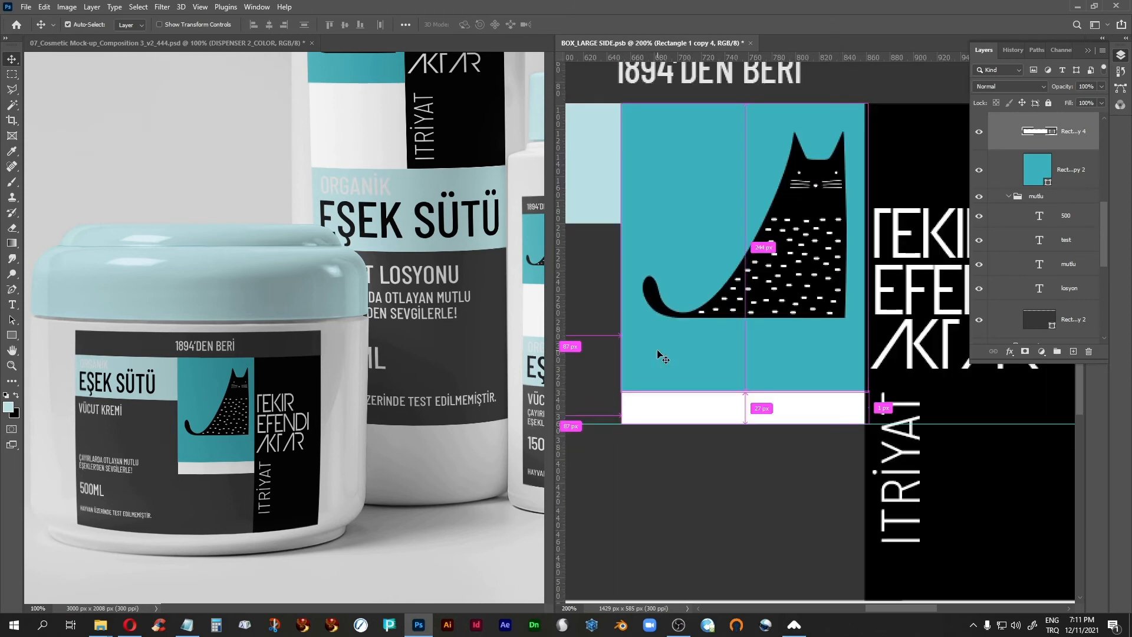
{"action": "left_click_drag", "start_coordinate": [748, 465], "coordinate": [739, 493]}
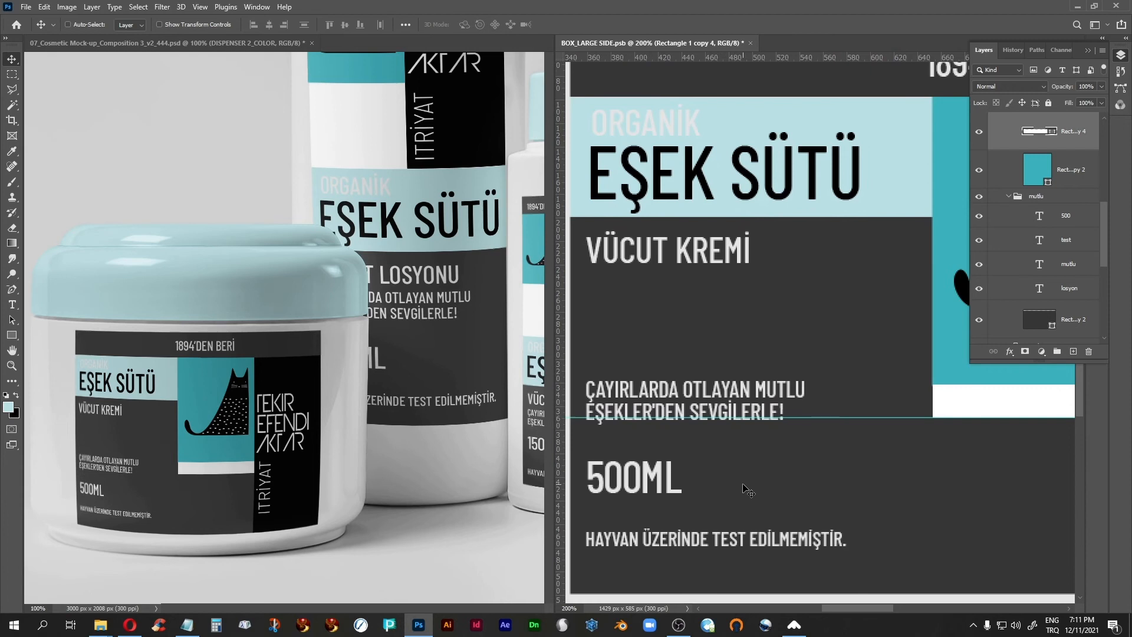
Step: Hide the thin white strip below the teal cat panel and save the jar label to update the mockup
{"action": "key", "text": "ctrl+minus"}
{"action": "key", "text": "ctrl+minus"}
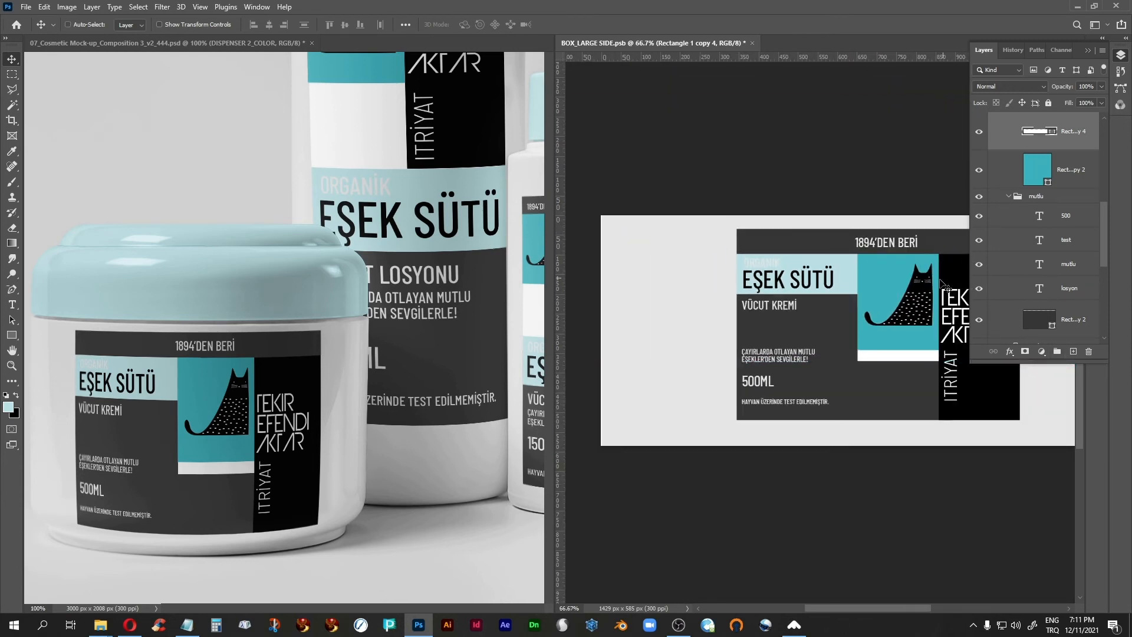
{"action": "left_click", "coordinate": [979, 132]}
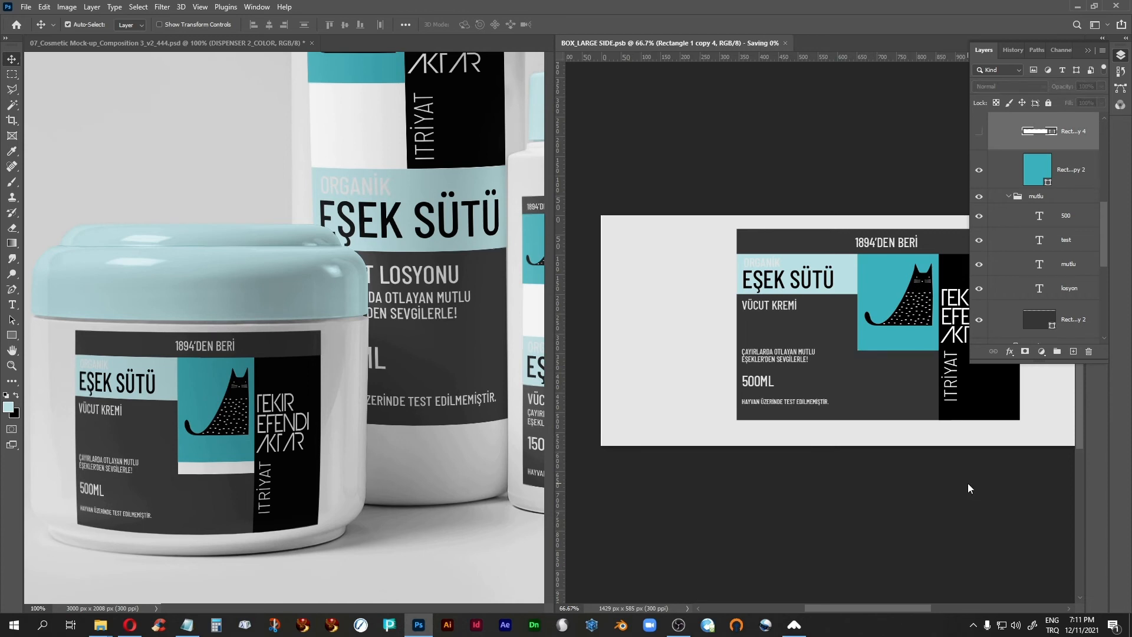
Step: Compare the jar's label without the white strip against both bottle labels in the mockup, and close the jar label document
{"action": "left_click", "coordinate": [394, 416]}
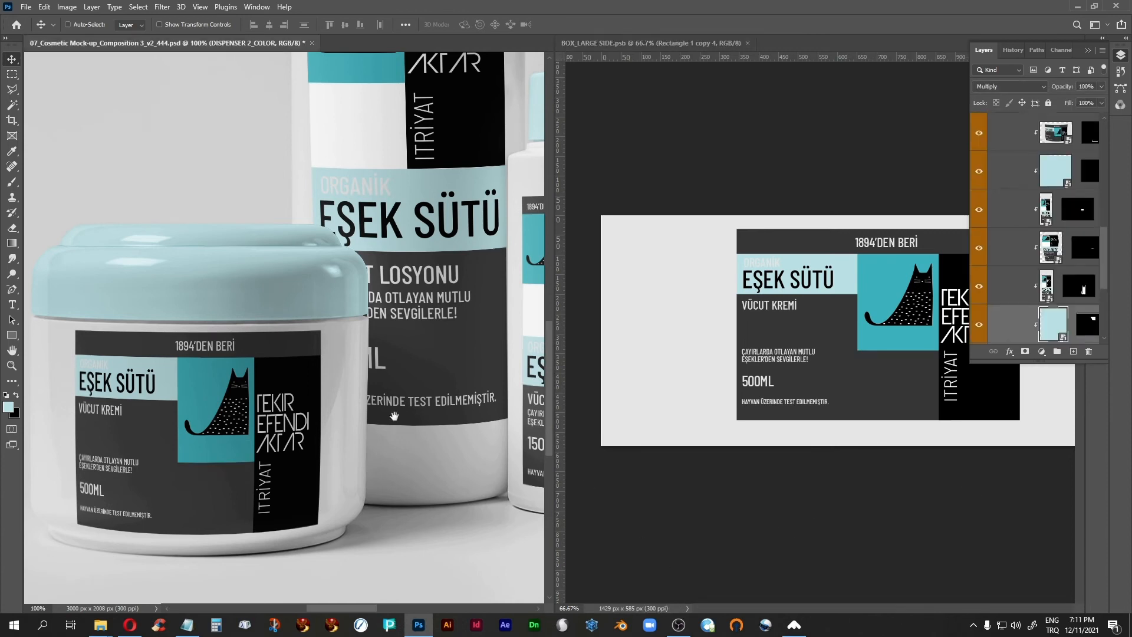
{"action": "left_click_drag", "start_coordinate": [391, 444], "coordinate": [409, 480]}
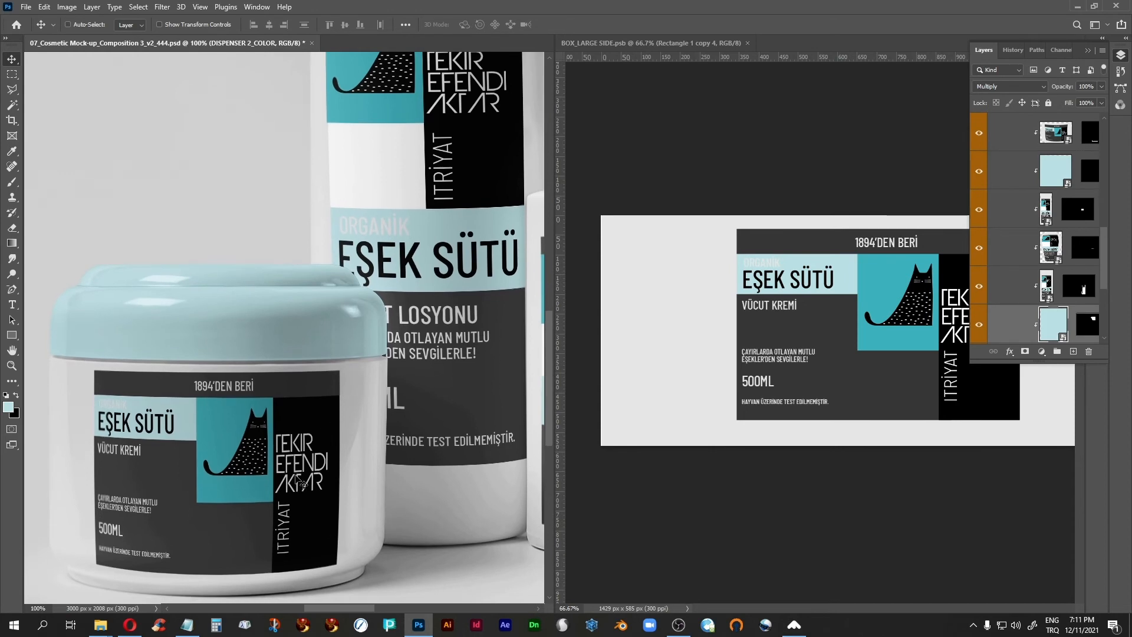
{"action": "left_click_drag", "start_coordinate": [413, 312], "coordinate": [408, 491]}
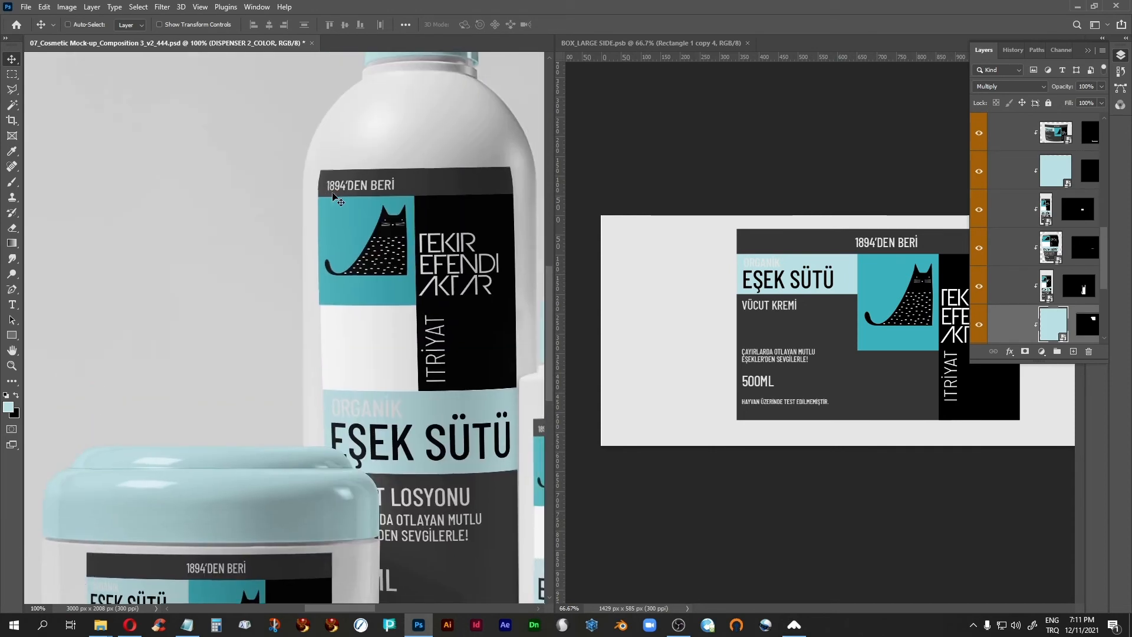
{"action": "left_click_drag", "start_coordinate": [430, 432], "coordinate": [485, 243]}
{"action": "left_click_drag", "start_coordinate": [470, 430], "coordinate": [469, 395]}
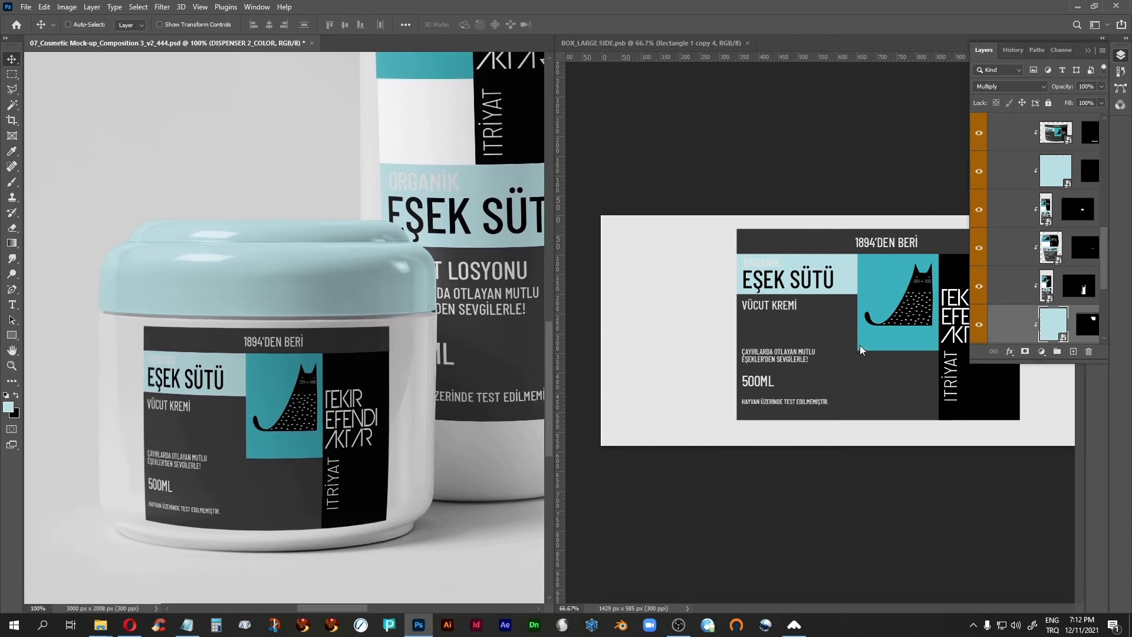
{"action": "left_click_drag", "start_coordinate": [480, 315], "coordinate": [201, 346]}
{"action": "left_click_drag", "start_coordinate": [272, 401], "coordinate": [523, 363]}
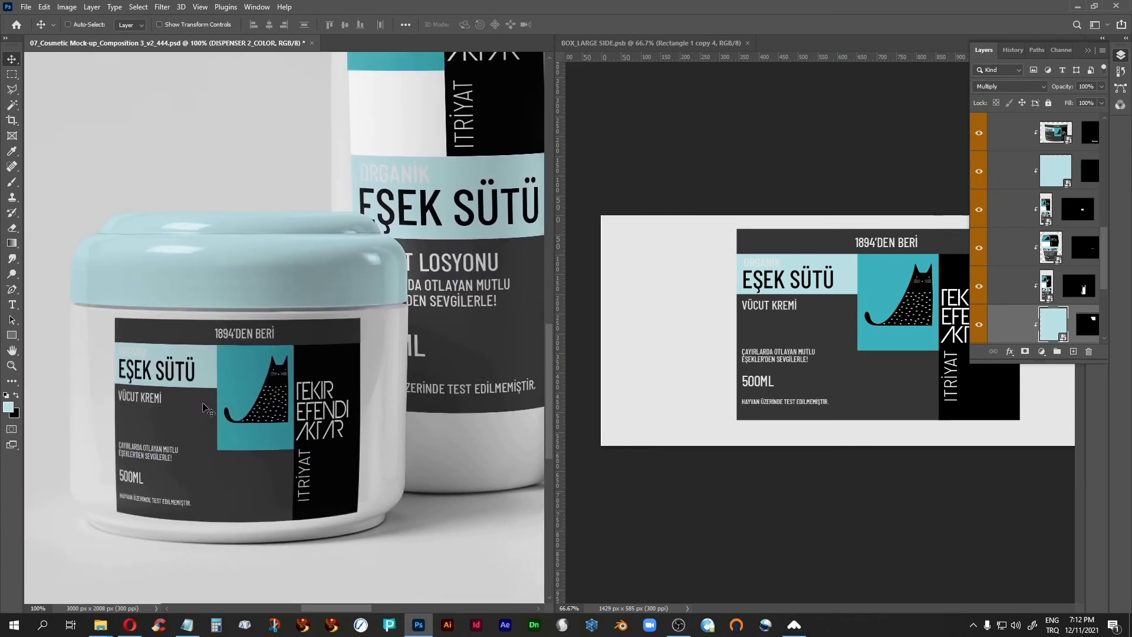
{"action": "left_click_drag", "start_coordinate": [426, 339], "coordinate": [347, 449]}
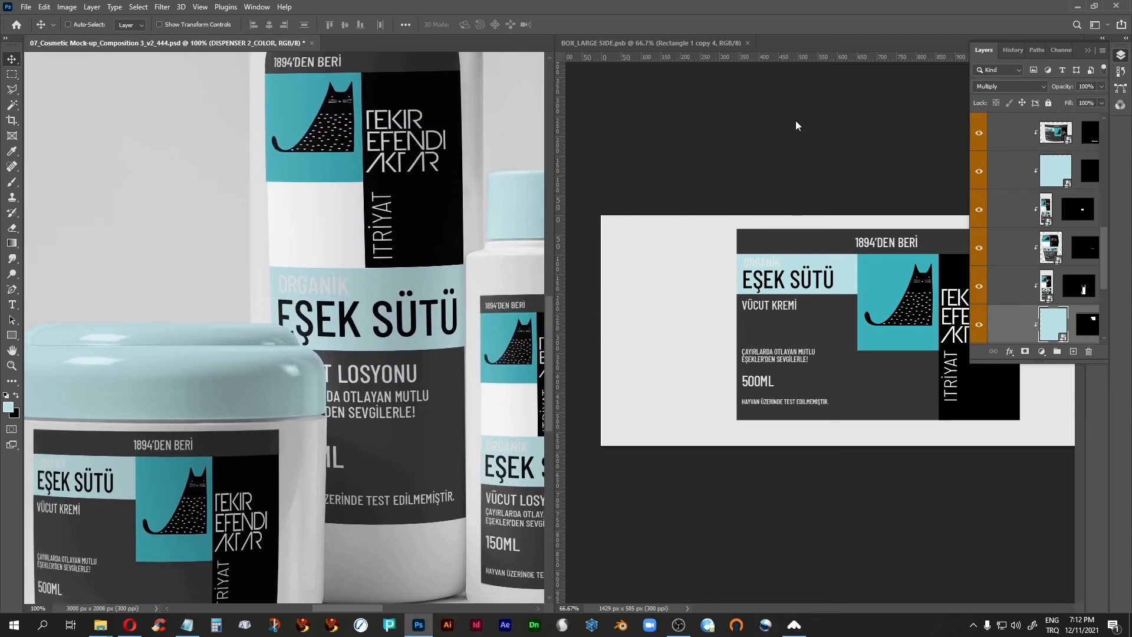
{"action": "left_click", "coordinate": [747, 43]}
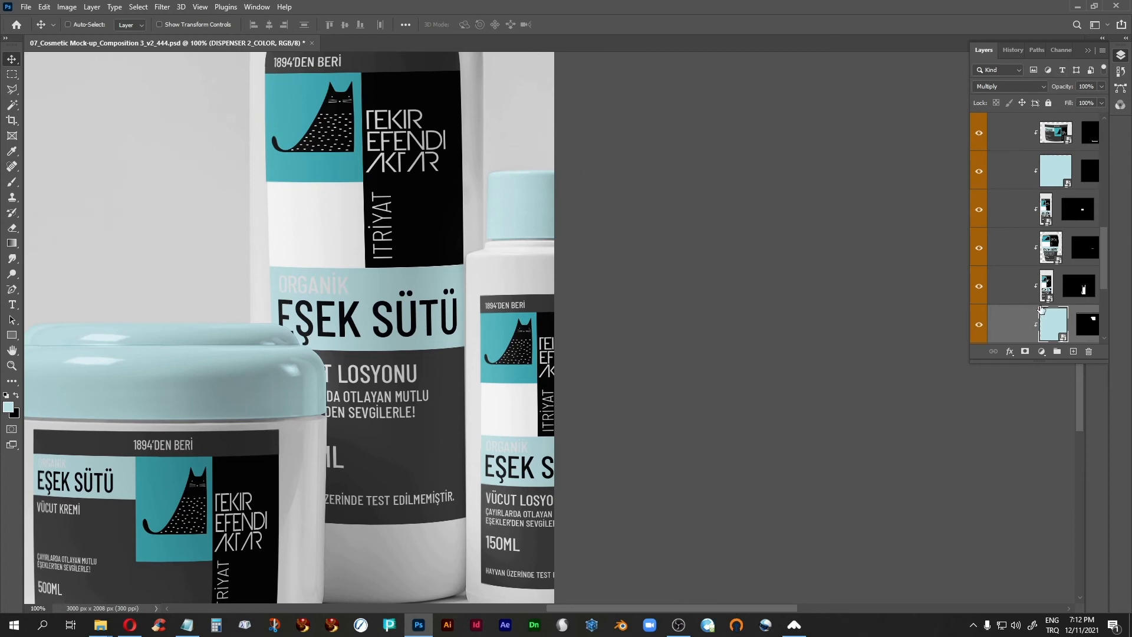
{"action": "double_click", "coordinate": [1046, 281]}
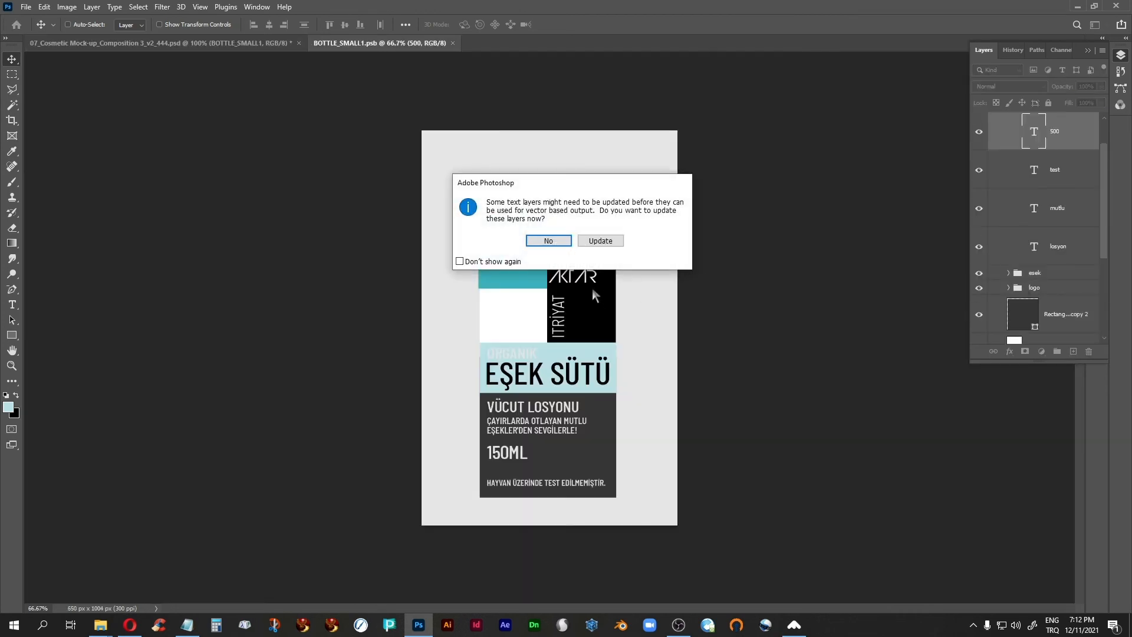
{"action": "left_click", "coordinate": [602, 242]}
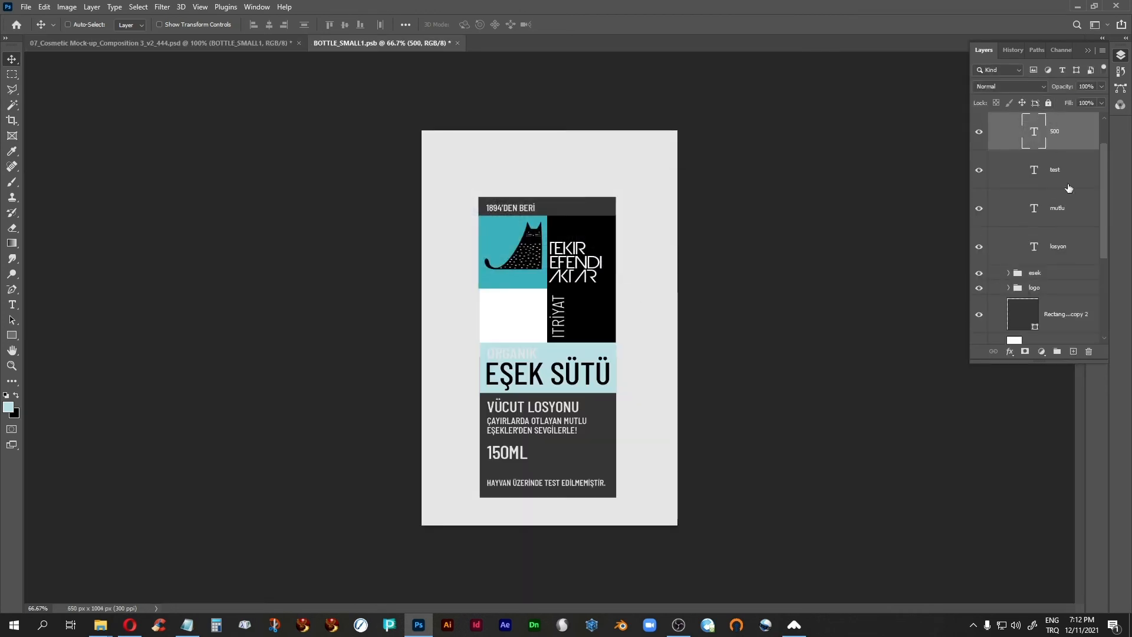
{"action": "left_click_drag", "start_coordinate": [1104, 223], "coordinate": [1104, 123]}
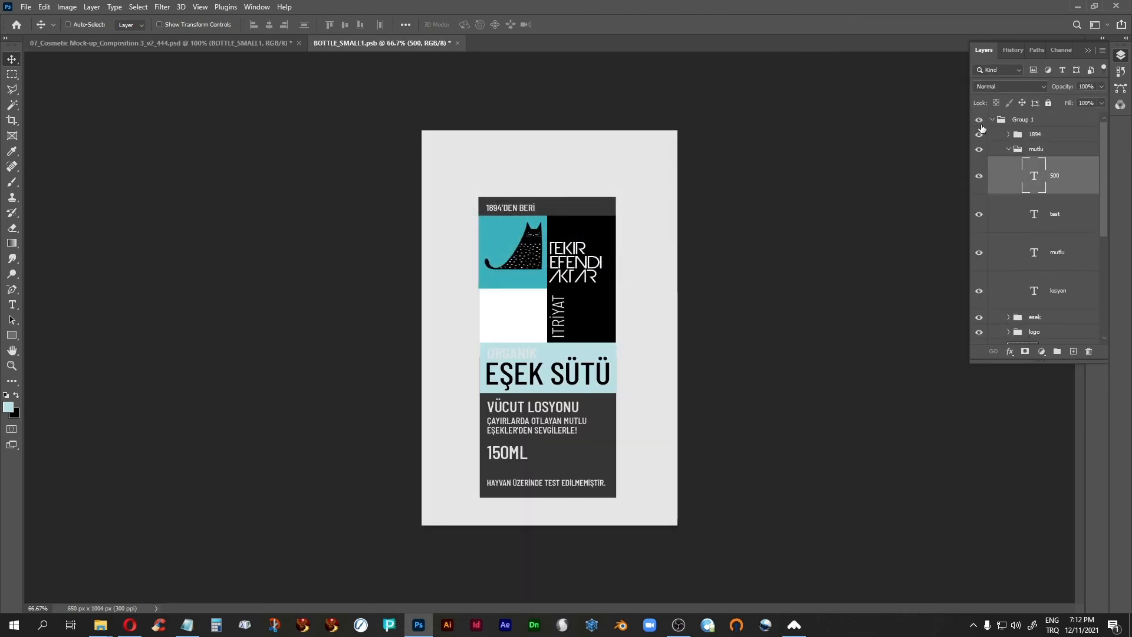
{"action": "left_click", "coordinate": [992, 119]}
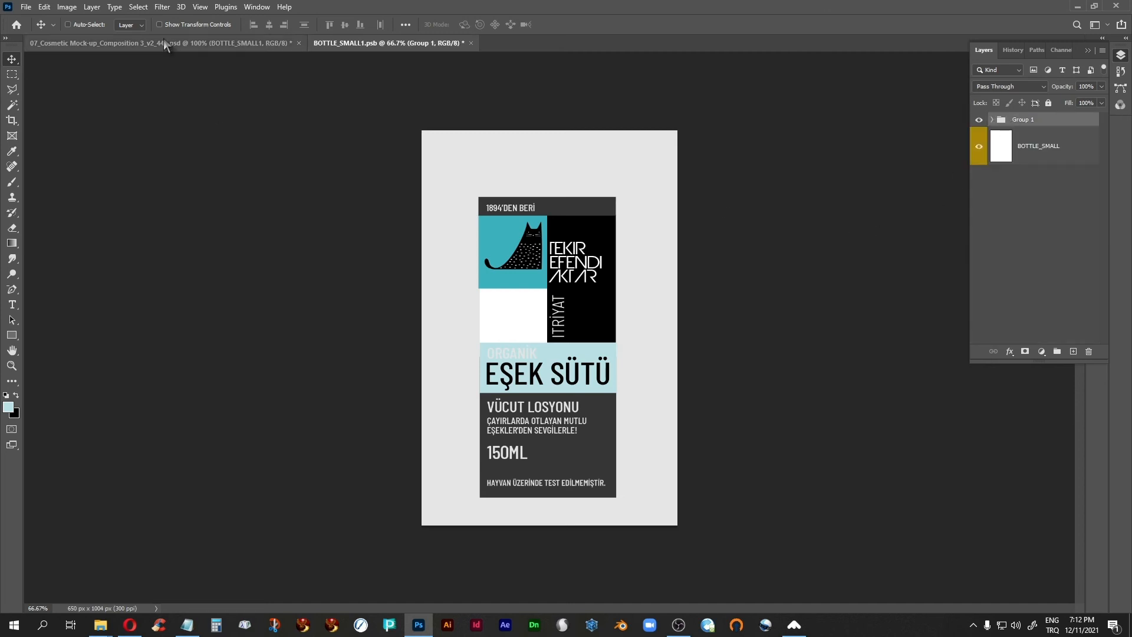
{"action": "left_click", "coordinate": [257, 6]}
{"action": "mouse_move", "coordinate": [271, 17]}
{"action": "left_click", "coordinate": [471, 22]}
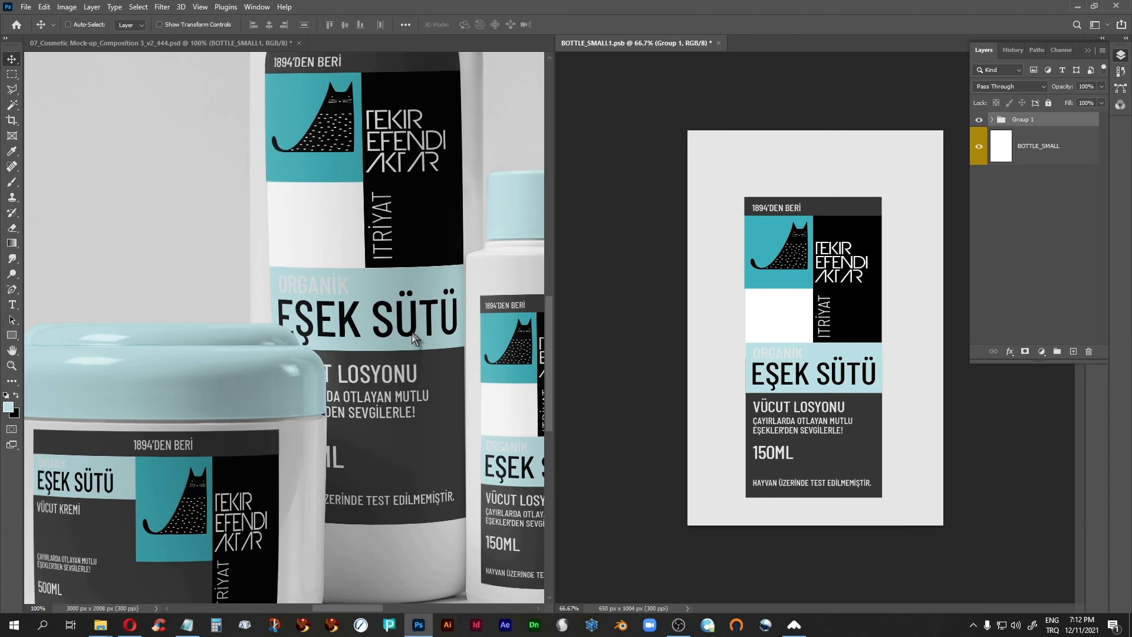
{"action": "left_click", "coordinate": [175, 201]}
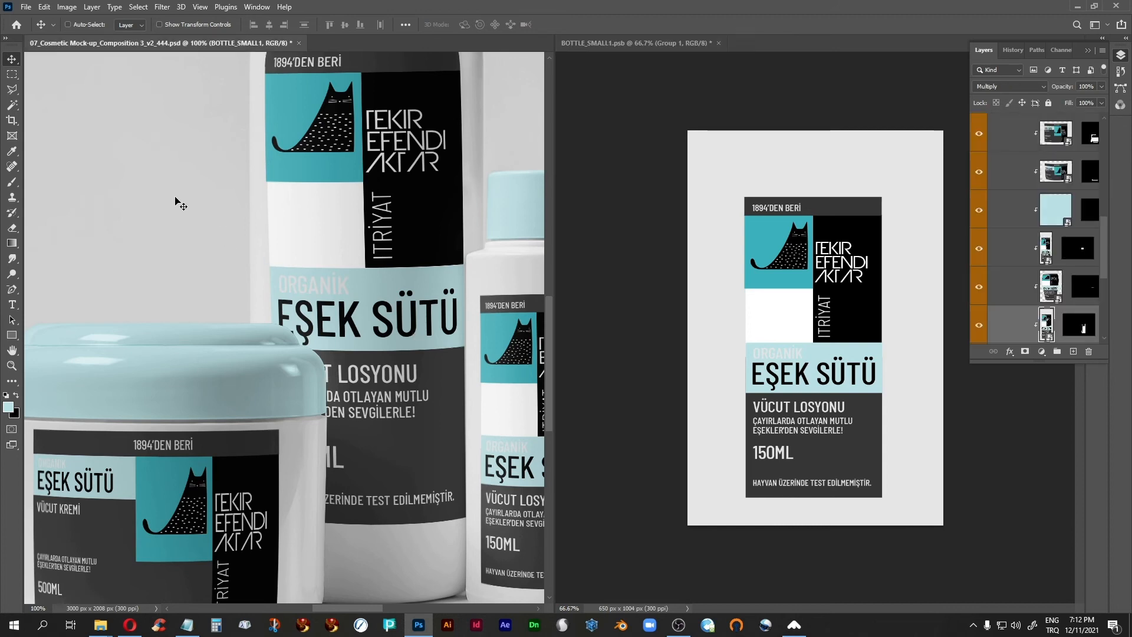
{"action": "key", "text": "ctrl+minus"}
{"action": "key", "text": "ctrl+minus"}
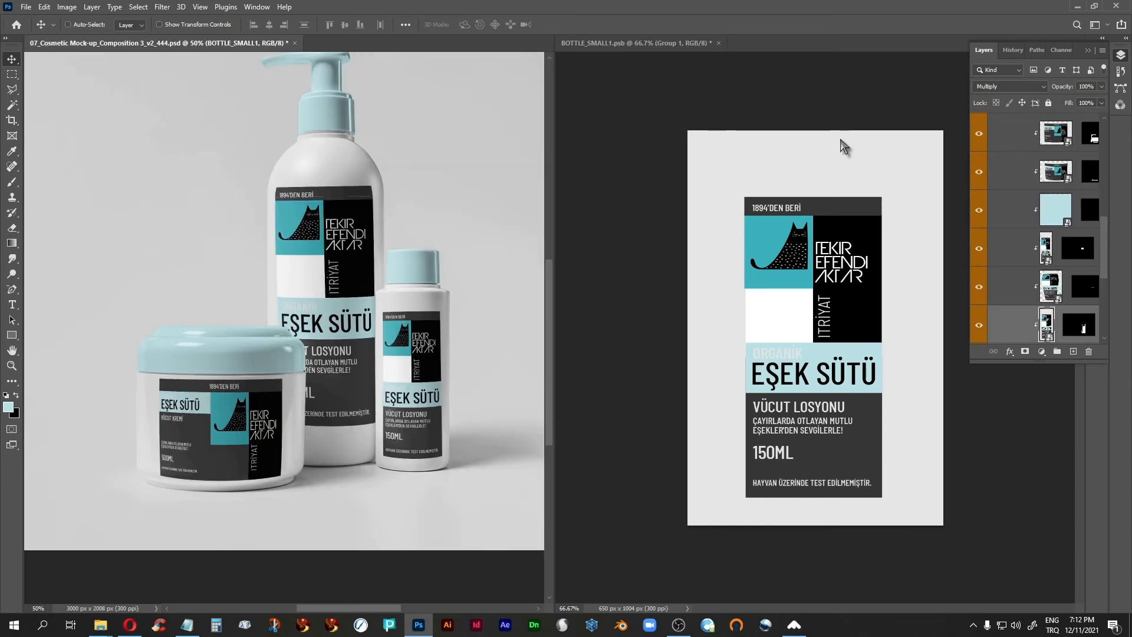
{"action": "left_click", "coordinate": [718, 43]}
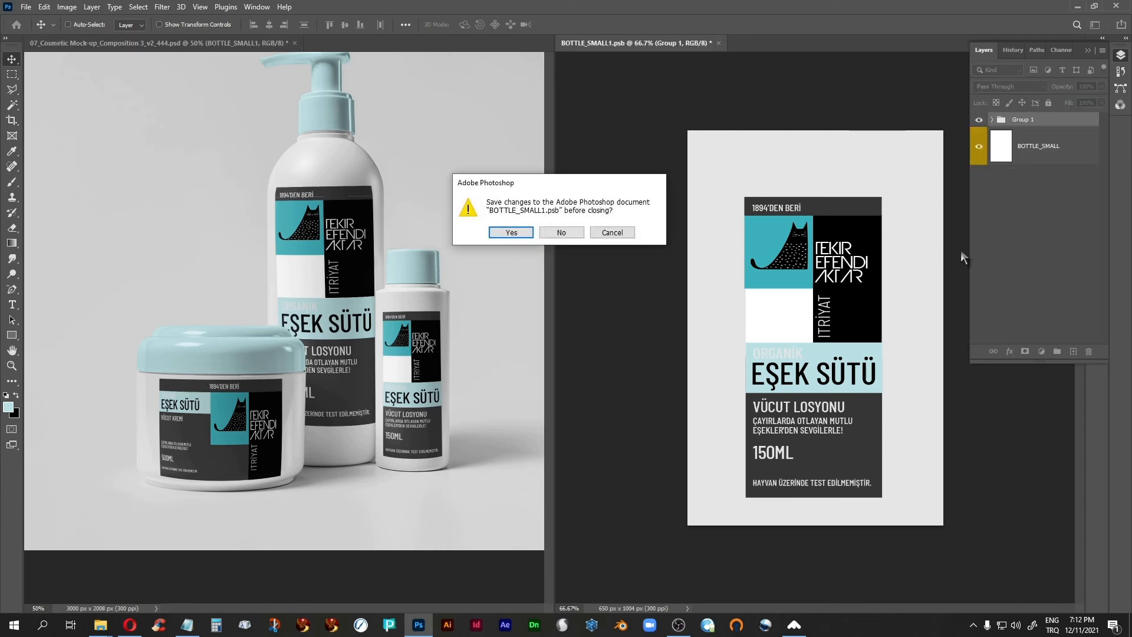
{"action": "left_click", "coordinate": [560, 232]}
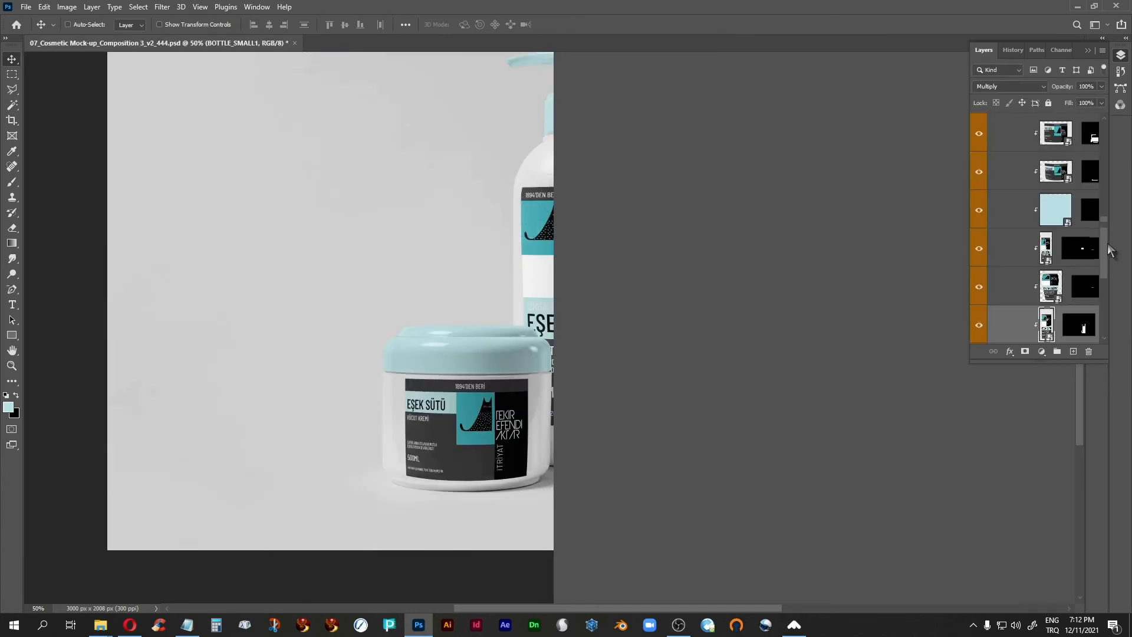
Step: Open the large bottle's label, BOTTLE 21, from the mockup with its text layers updated, and tile it side by side with the mockup
{"action": "left_click_drag", "start_coordinate": [1108, 248], "coordinate": [1119, 307]}
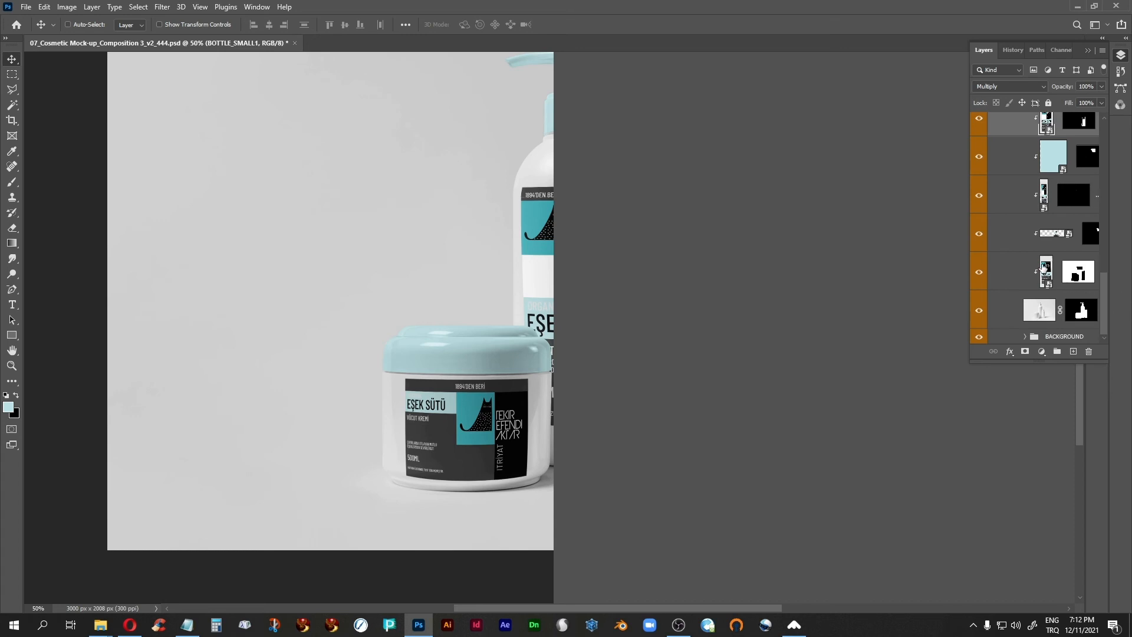
{"action": "double_click", "coordinate": [1044, 268]}
{"action": "left_click", "coordinate": [596, 241]}
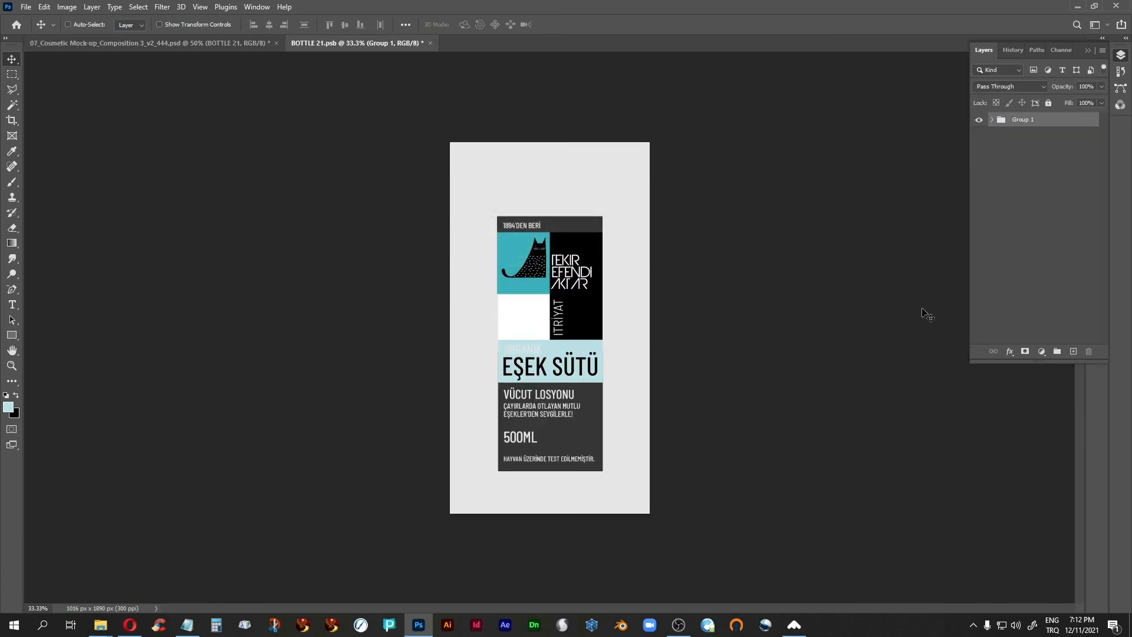
{"action": "left_click", "coordinate": [257, 7]}
{"action": "mouse_move", "coordinate": [328, 21]}
{"action": "left_click", "coordinate": [443, 20]}
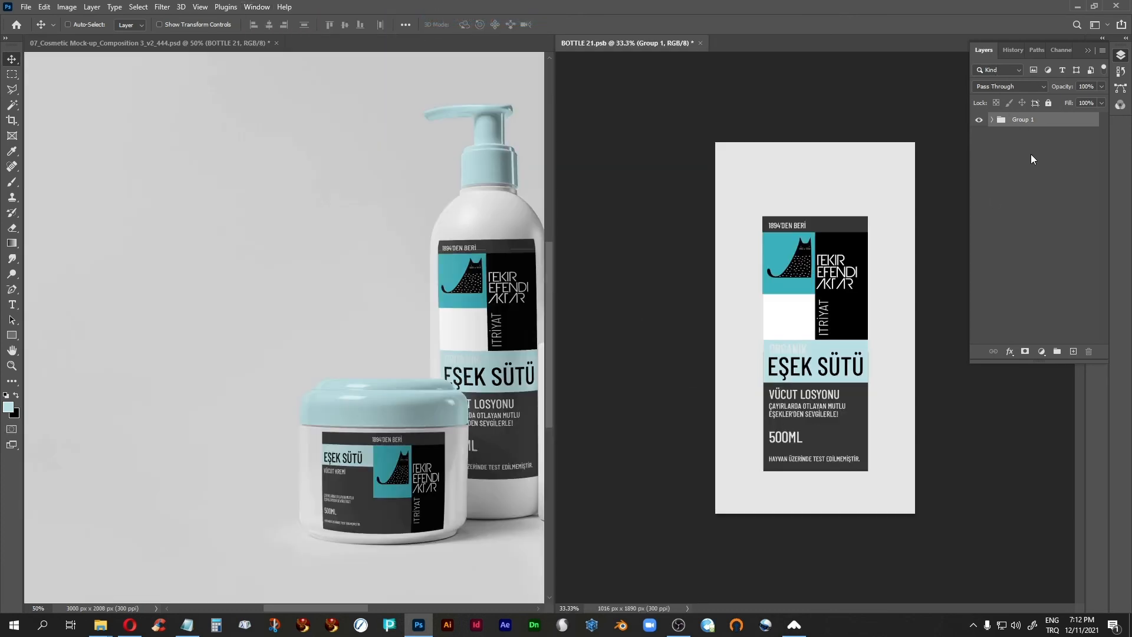
Step: Move the large bottle's label group about 70 px down and save the label to update the mockup
{"action": "key", "text": "shift+Down"}
{"action": "key", "text": "shift+Down"}
{"action": "key", "text": "shift+Down"}
{"action": "key", "text": "shift+Down"}
{"action": "key", "text": "shift+Down"}
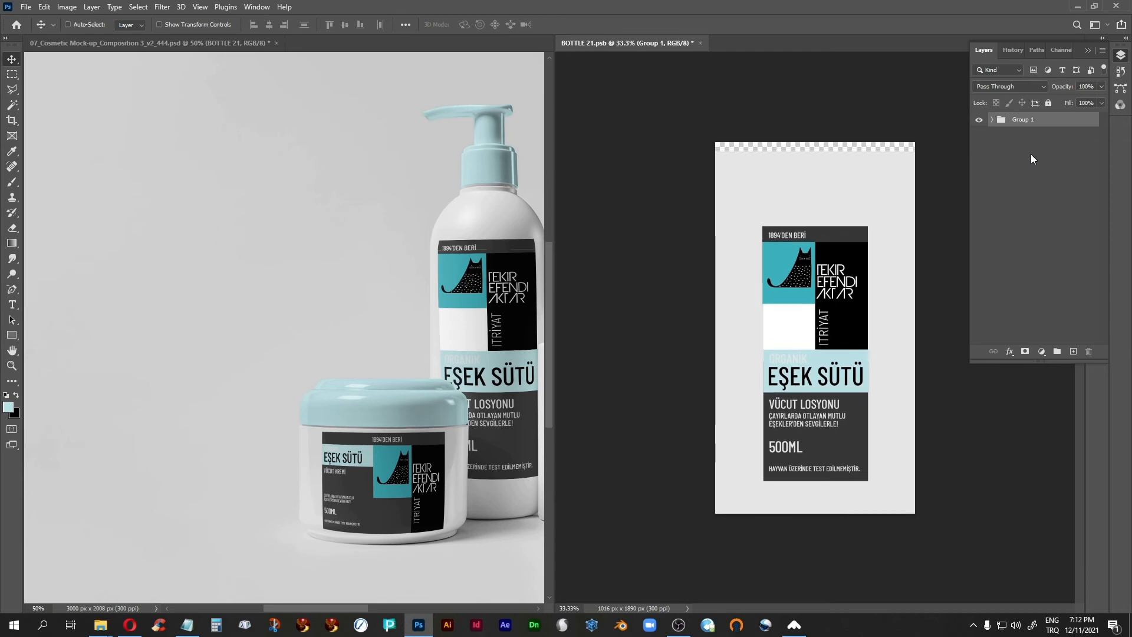
{"action": "key", "text": "ctrl+s"}
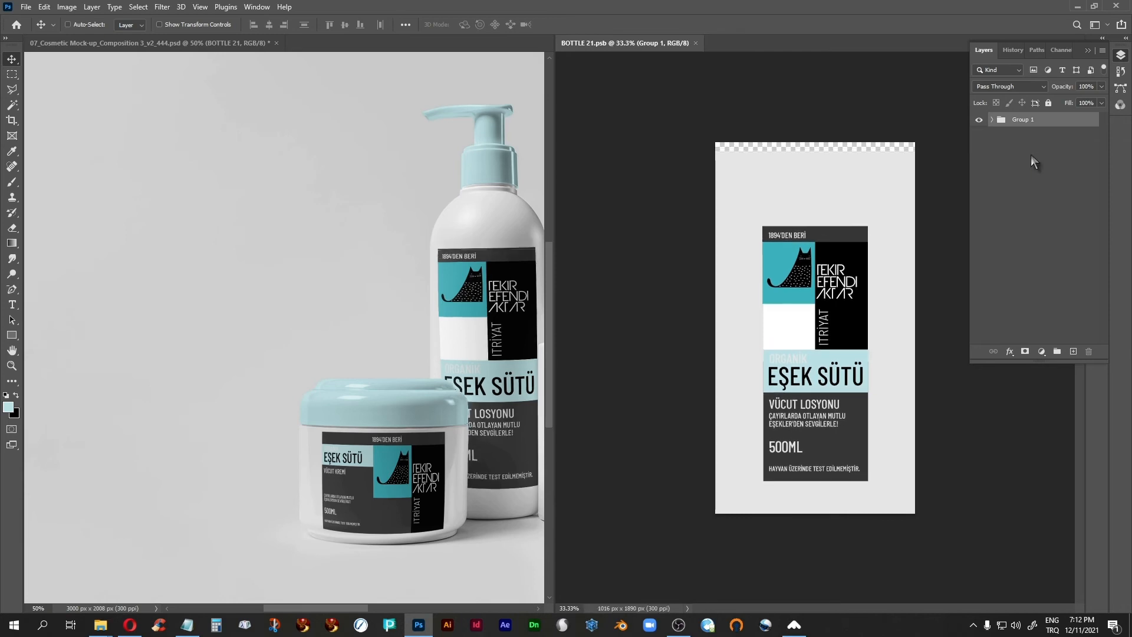
{"action": "key", "text": "shift+Down"}
{"action": "key", "text": "shift+Down"}
{"action": "key", "text": "ctrl+s"}
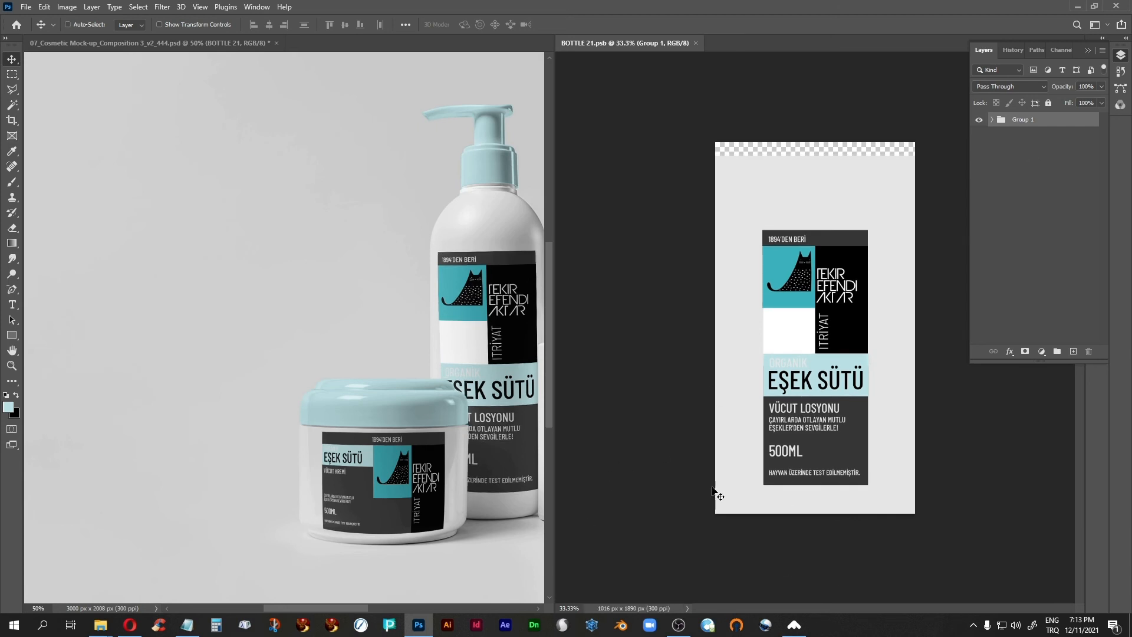
Step: Close the large bottle's label document and center all three products in the mockup view
{"action": "left_click", "coordinate": [453, 438]}
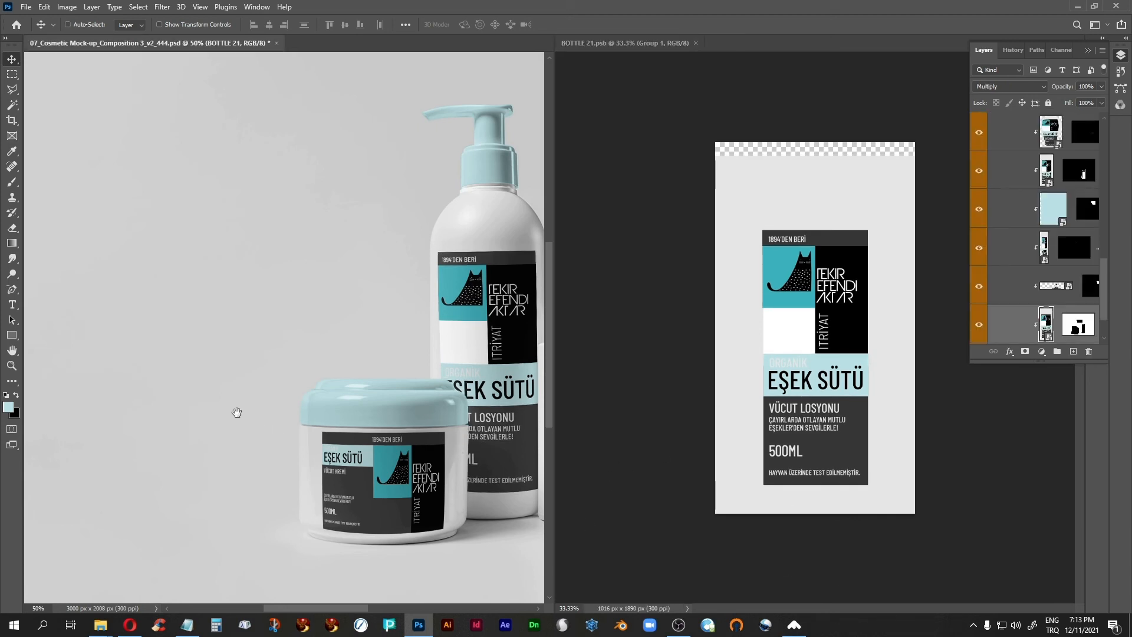
{"action": "left_click", "coordinate": [666, 43]}
{"action": "left_click", "coordinate": [696, 43]}
{"action": "left_click_drag", "start_coordinate": [532, 373], "coordinate": [455, 381]}
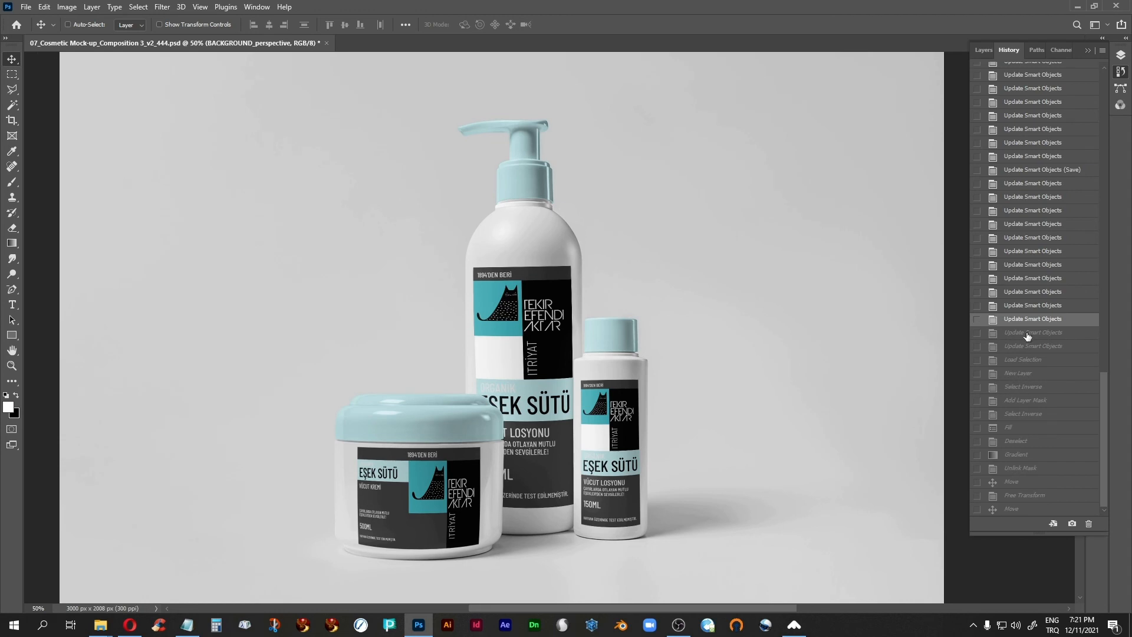
Step: Step the mockup's history forward to the dark grey background state and show its layer list
{"action": "key", "text": "ctrl+shift+z"}
{"action": "left_click", "coordinate": [1037, 346]}
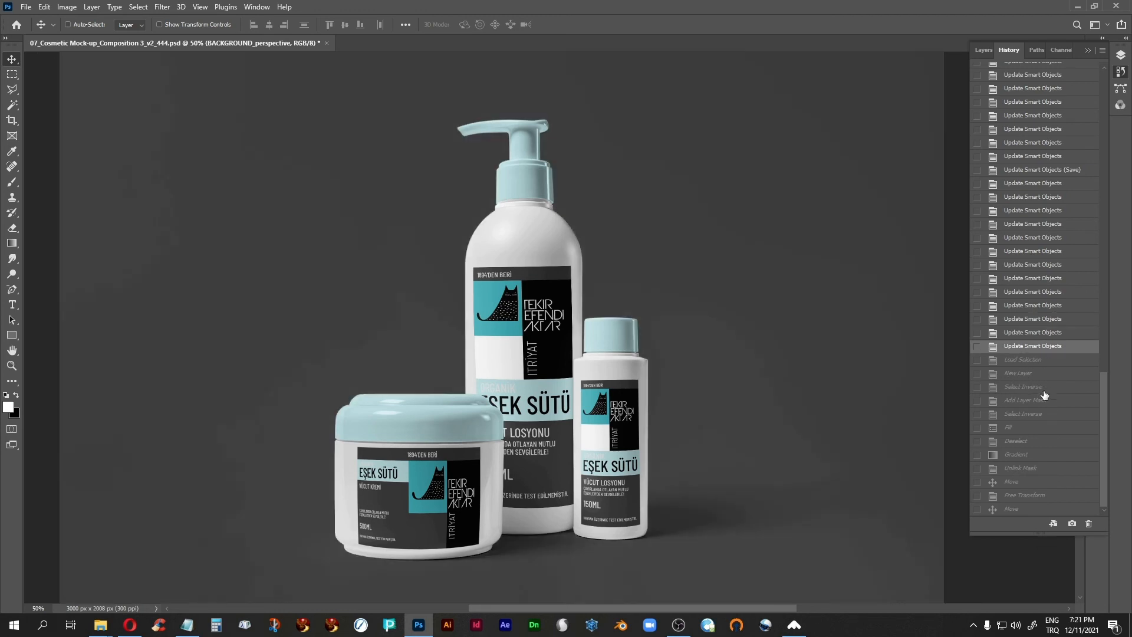
{"action": "left_click", "coordinate": [983, 50]}
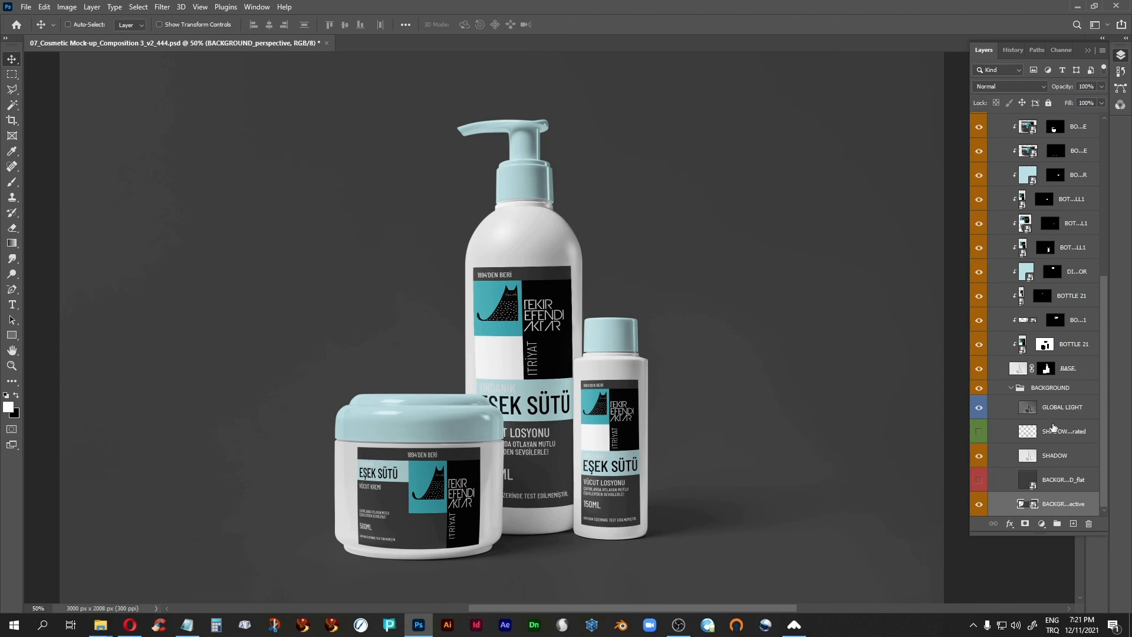
Step: Add an empty layer above the BACKGROUND_perspective layer and load the BASE layer's mask as a selection around the products
{"action": "left_click", "coordinate": [1073, 524]}
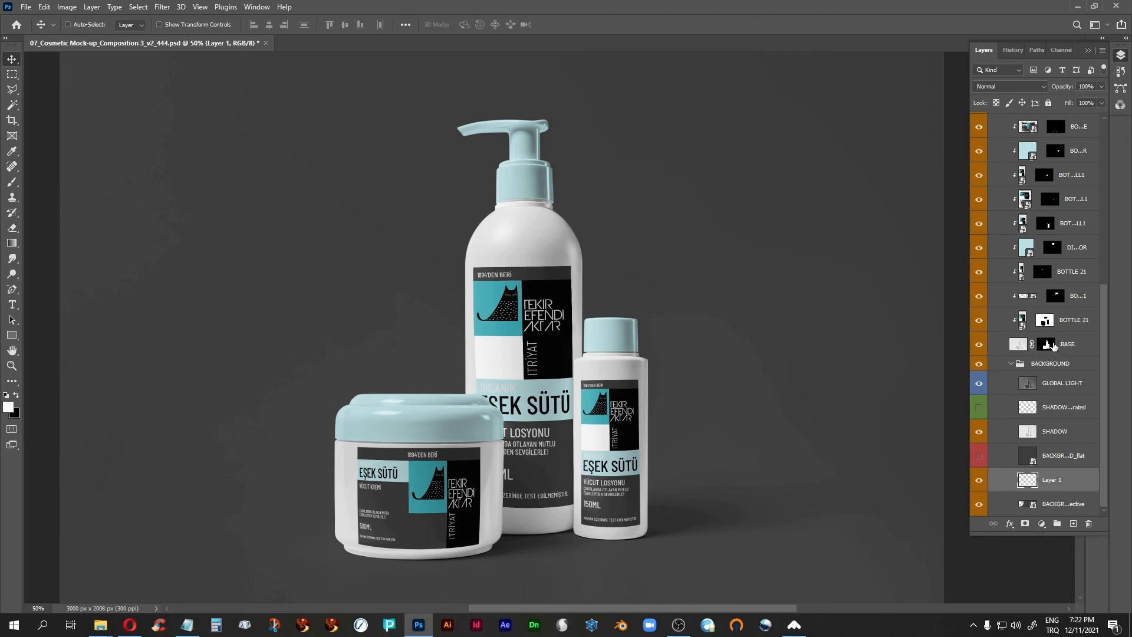
{"action": "key", "text": "ctrl"}
{"action": "left_click", "coordinate": [1046, 348], "text": "ctrl"}
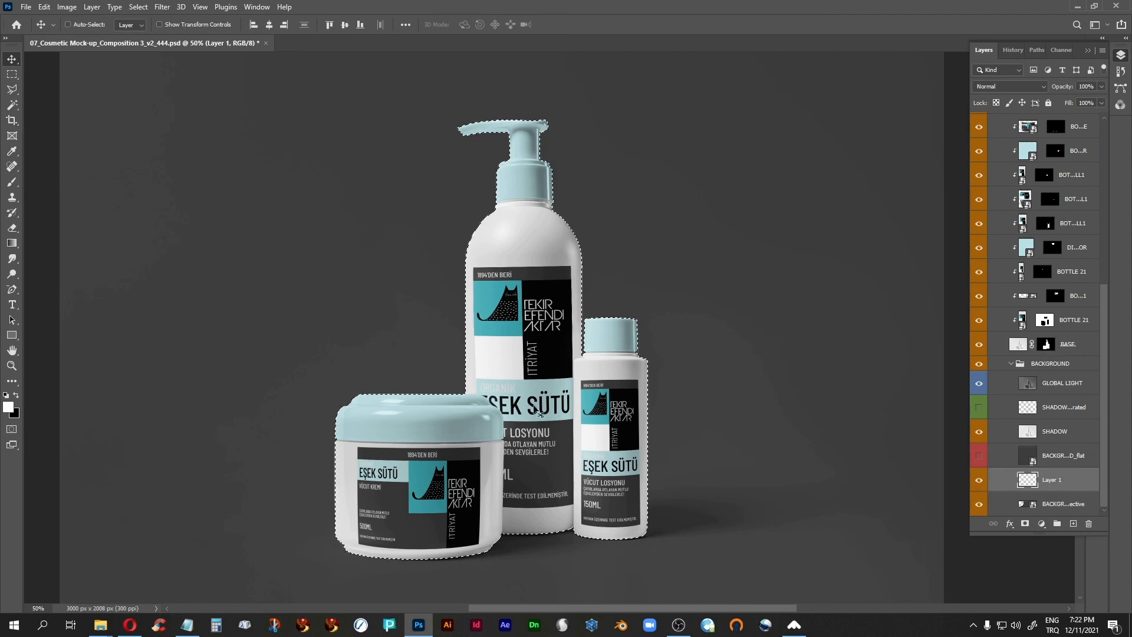
{"action": "key", "text": "ctrl+d"}
{"action": "left_click", "coordinate": [91, 8]}
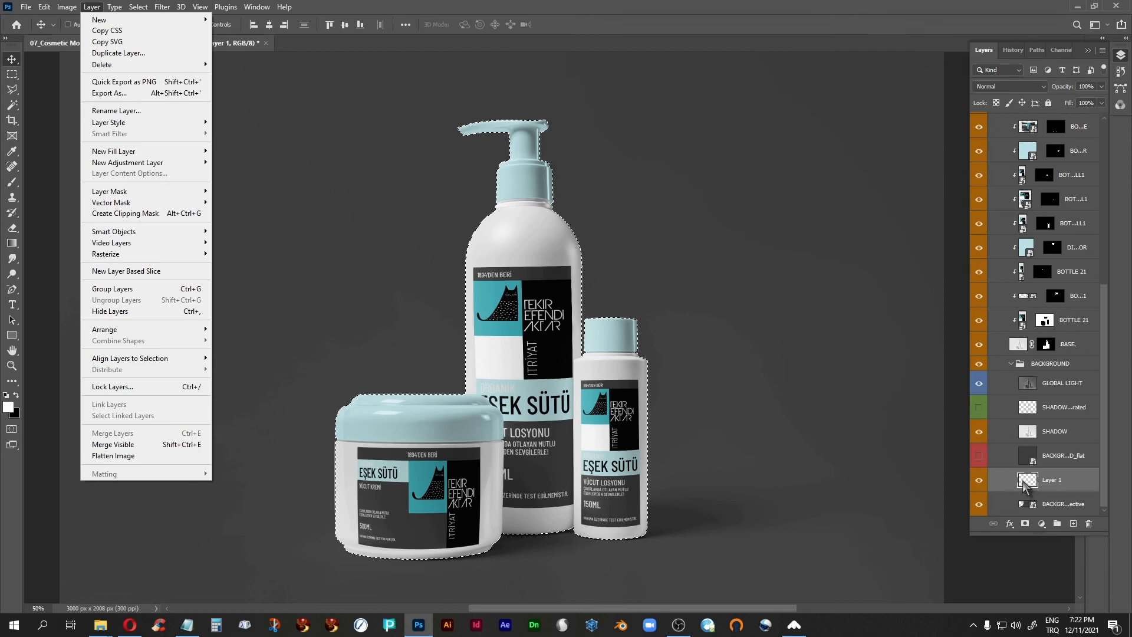
{"action": "left_click", "coordinate": [570, 318]}
Step: Give the new layer a reveal-all mask, fill the product selection with black on it, and deselect
{"action": "left_click", "coordinate": [93, 8]}
{"action": "mouse_move", "coordinate": [148, 192]}
{"action": "left_click", "coordinate": [227, 192]}
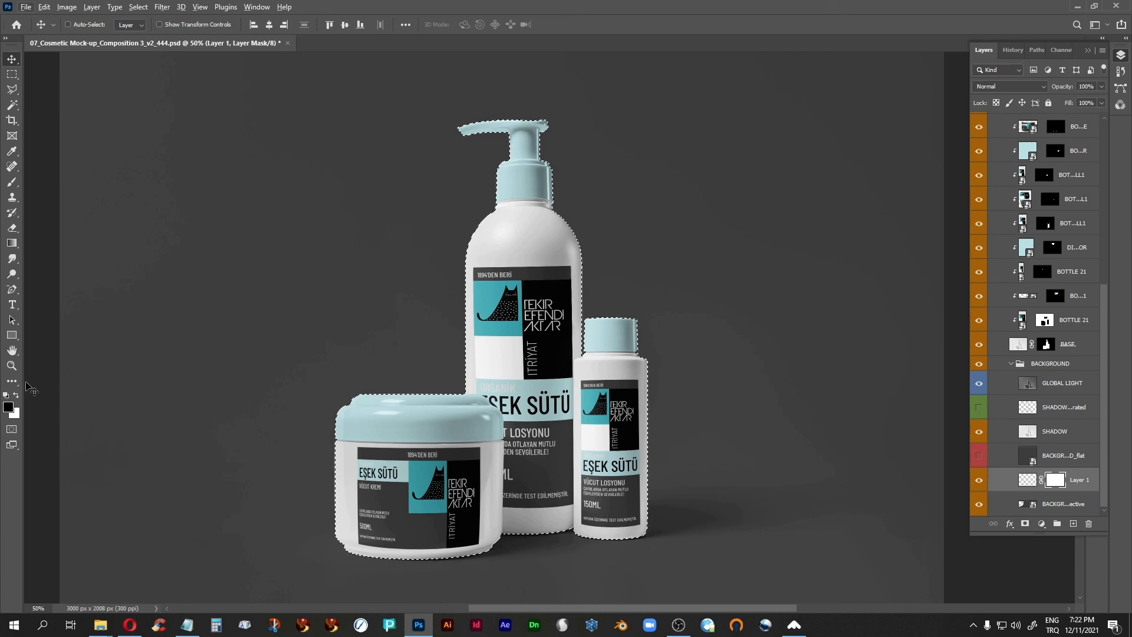
{"action": "key", "text": "alt+BackSpace"}
{"action": "left_click", "coordinate": [12, 74]}
{"action": "left_click", "coordinate": [128, 216]}
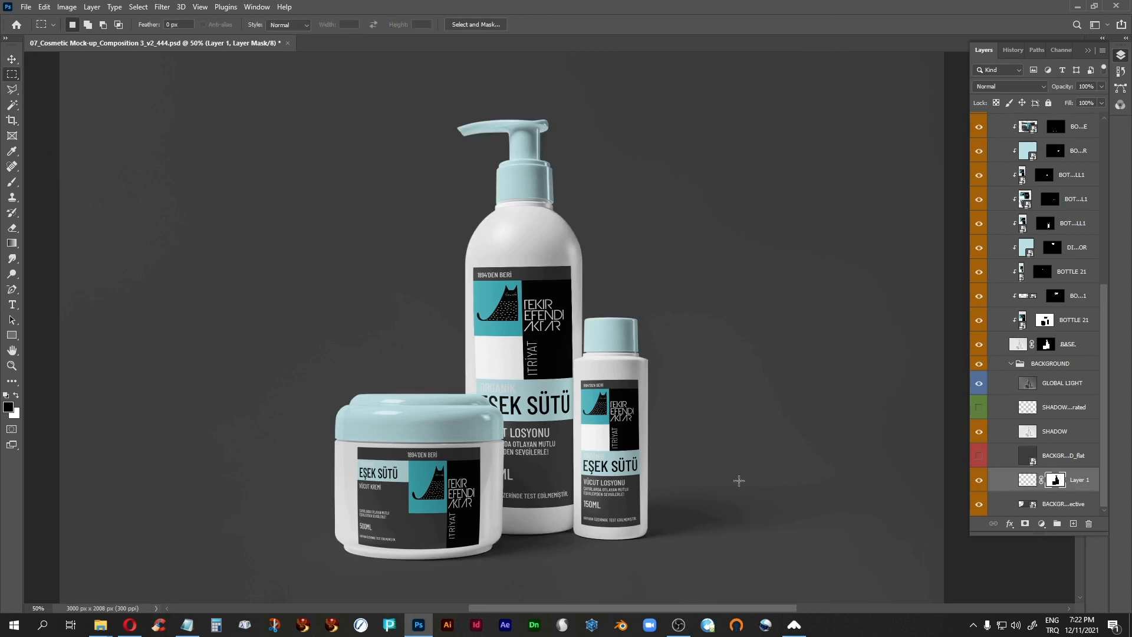
Step: Draw a white-to-transparent reflected gradient on the masked layer, from the backdrop's middle up toward the pump
{"action": "left_click", "coordinate": [12, 242]}
{"action": "left_click", "coordinate": [1027, 481]}
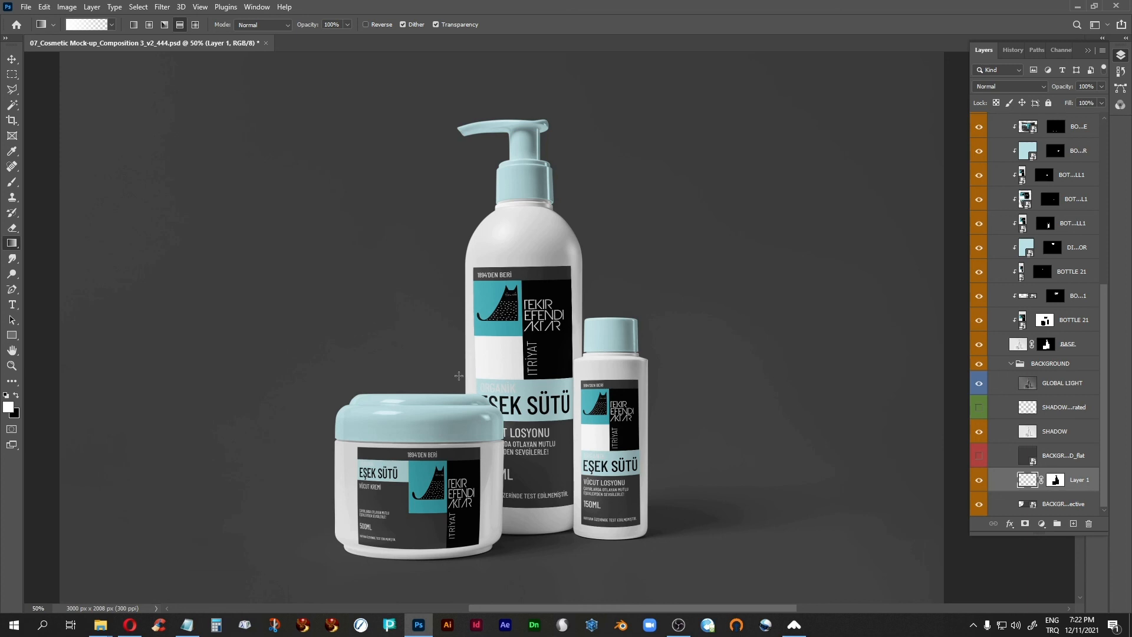
{"action": "left_click_drag", "start_coordinate": [445, 320], "coordinate": [423, 105]}
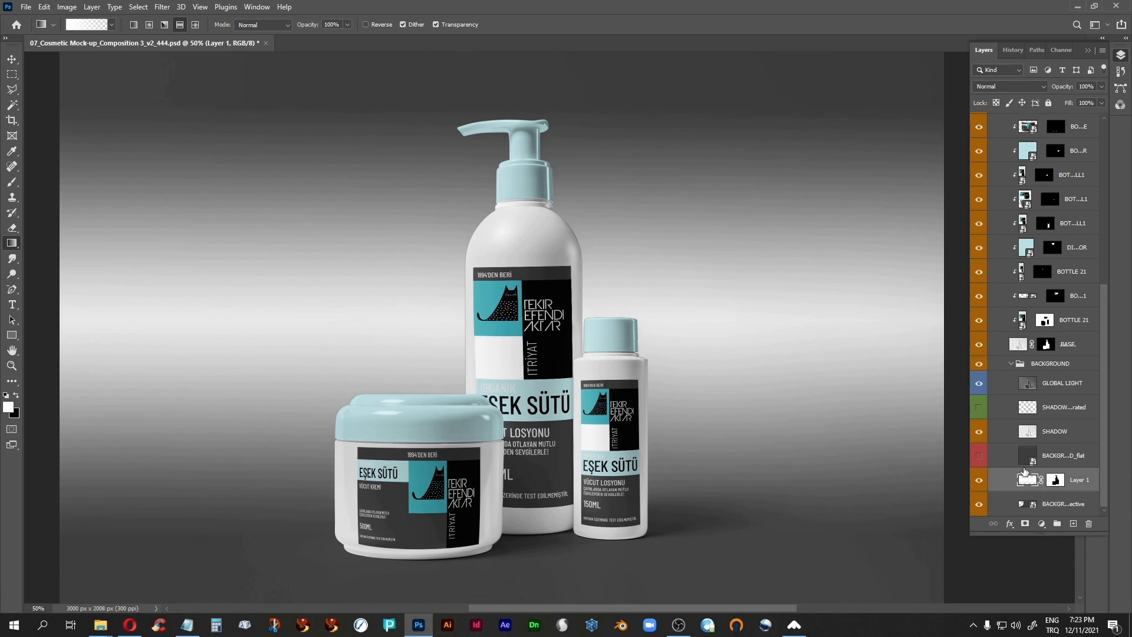
Step: Unlink the gradient layer from its mask and move the light band up behind the products
{"action": "left_click", "coordinate": [12, 59]}
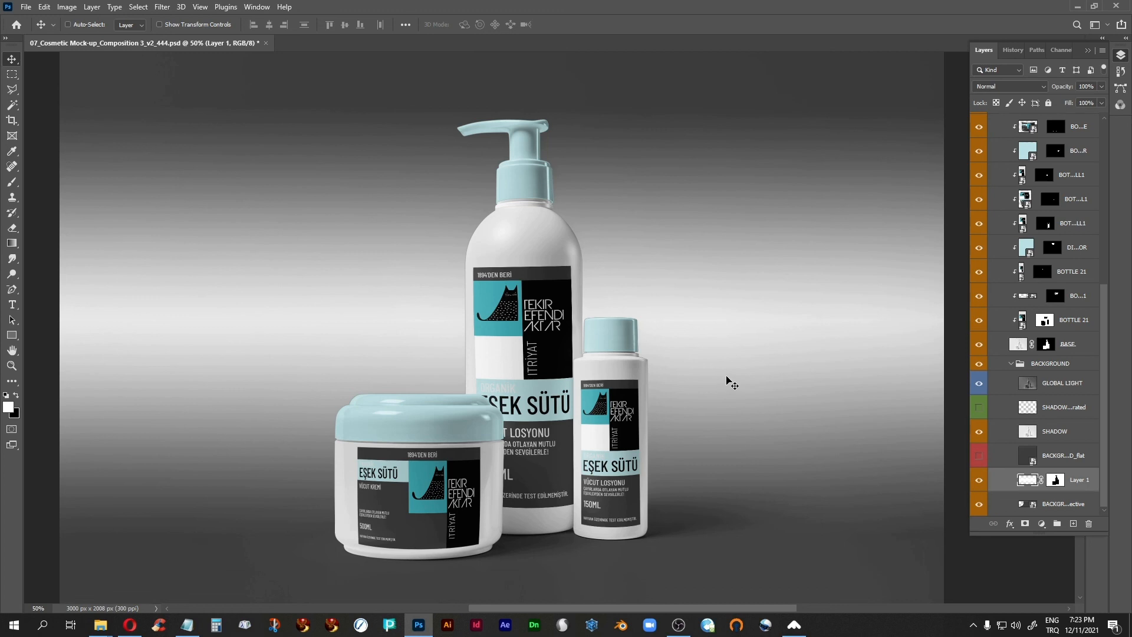
{"action": "left_click_drag", "start_coordinate": [731, 374], "coordinate": [735, 319]}
{"action": "key", "text": "ctrl+z"}
{"action": "left_click_drag", "start_coordinate": [740, 384], "coordinate": [737, 336]}
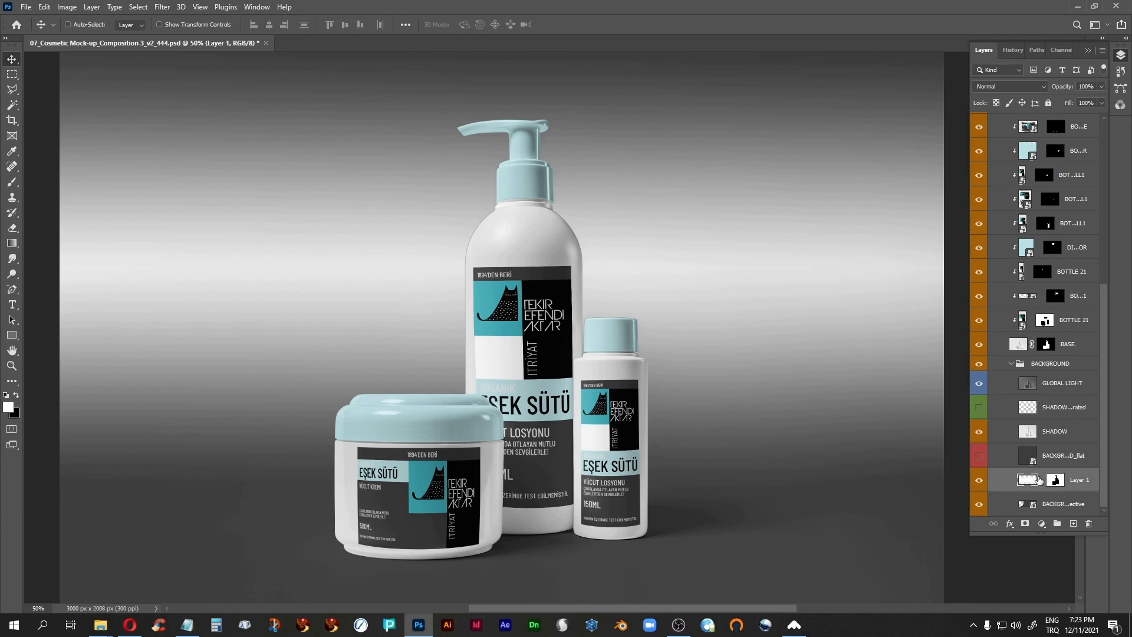
Step: Squash the gradient layer's height to 71.64% with Free Transform and shift the light band slightly upward
{"action": "key", "text": "ctrl+t"}
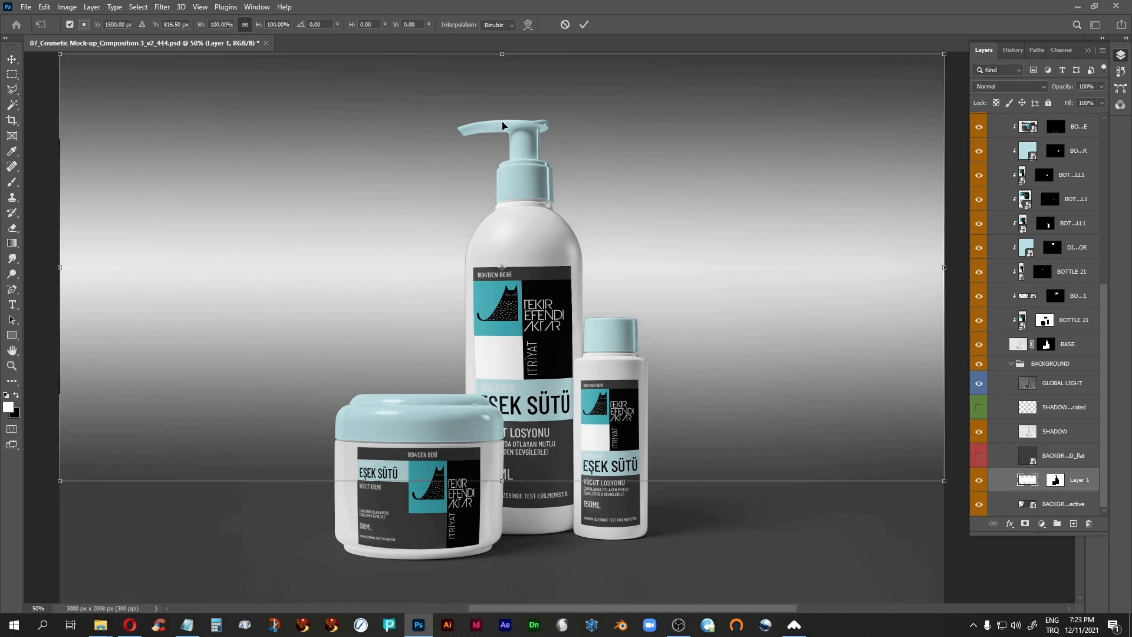
{"action": "left_click_drag", "start_coordinate": [501, 54], "coordinate": [501, 174]}
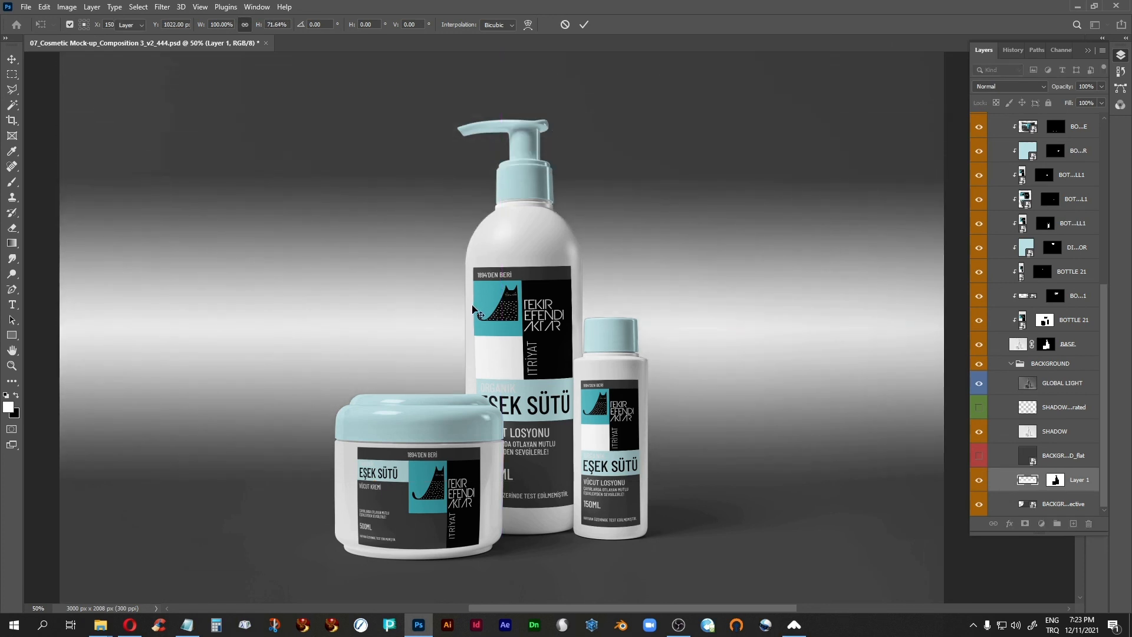
{"action": "key", "text": "Return"}
{"action": "left_click_drag", "start_coordinate": [667, 342], "coordinate": [671, 334]}
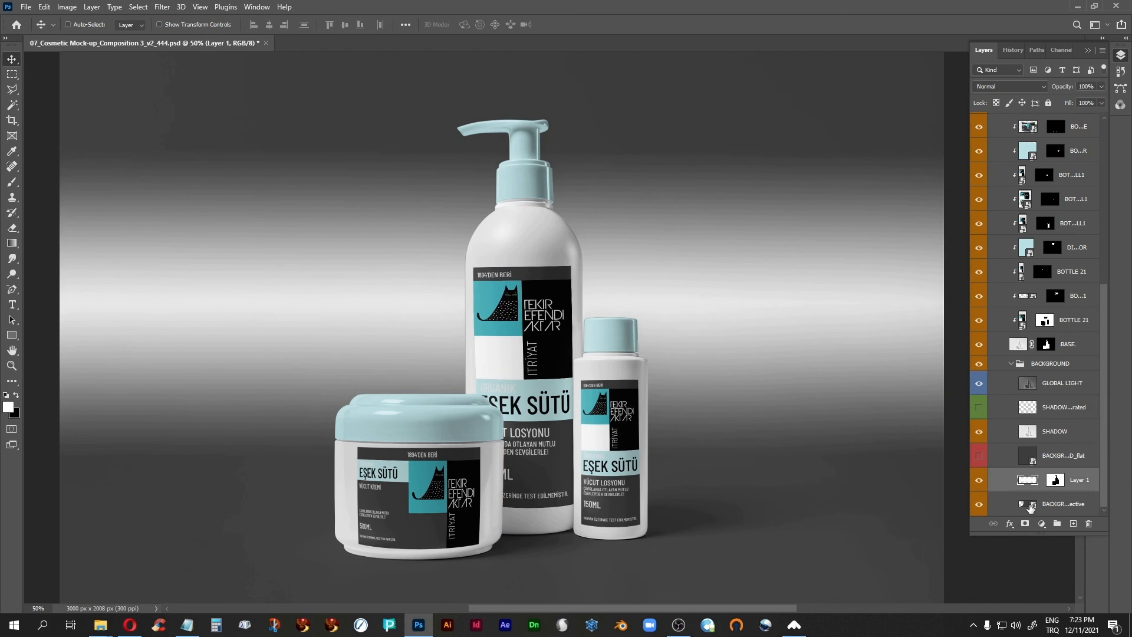
Step: Open the BACKGROUND_perspective smart object and tile it side by side with the mockup
{"action": "double_click", "coordinate": [1021, 504]}
{"action": "left_click", "coordinate": [257, 6]}
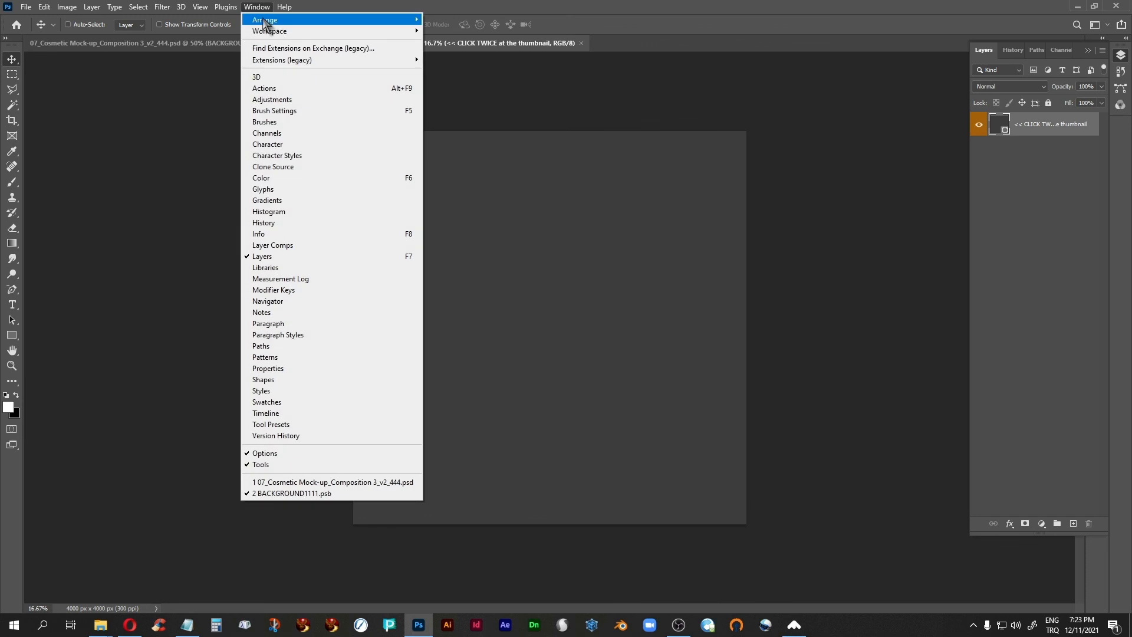
{"action": "mouse_move", "coordinate": [277, 19]}
{"action": "left_click", "coordinate": [432, 20]}
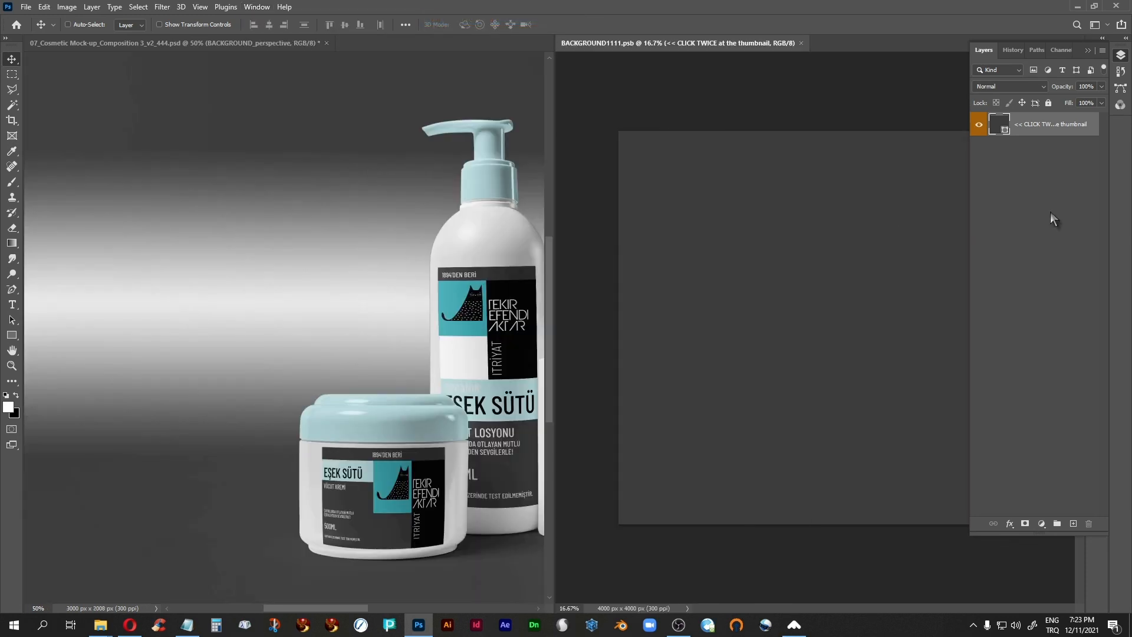
Step: Darken the background's solid color fill to #353535 and save the background document to update the mockup
{"action": "double_click", "coordinate": [997, 128]}
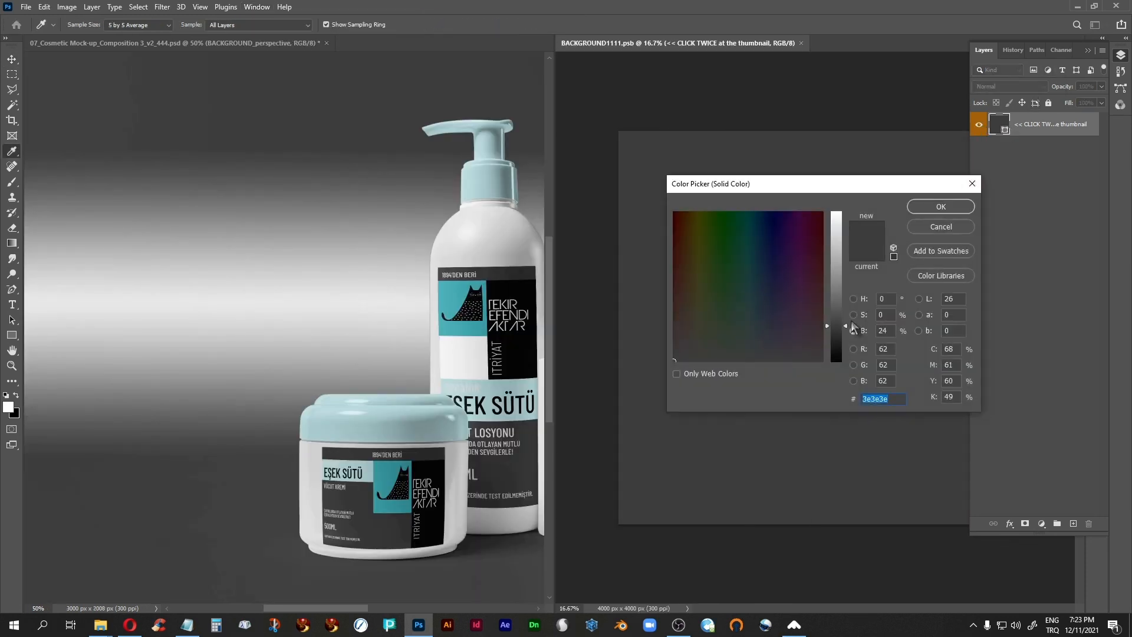
{"action": "left_click_drag", "start_coordinate": [847, 324], "coordinate": [844, 331]}
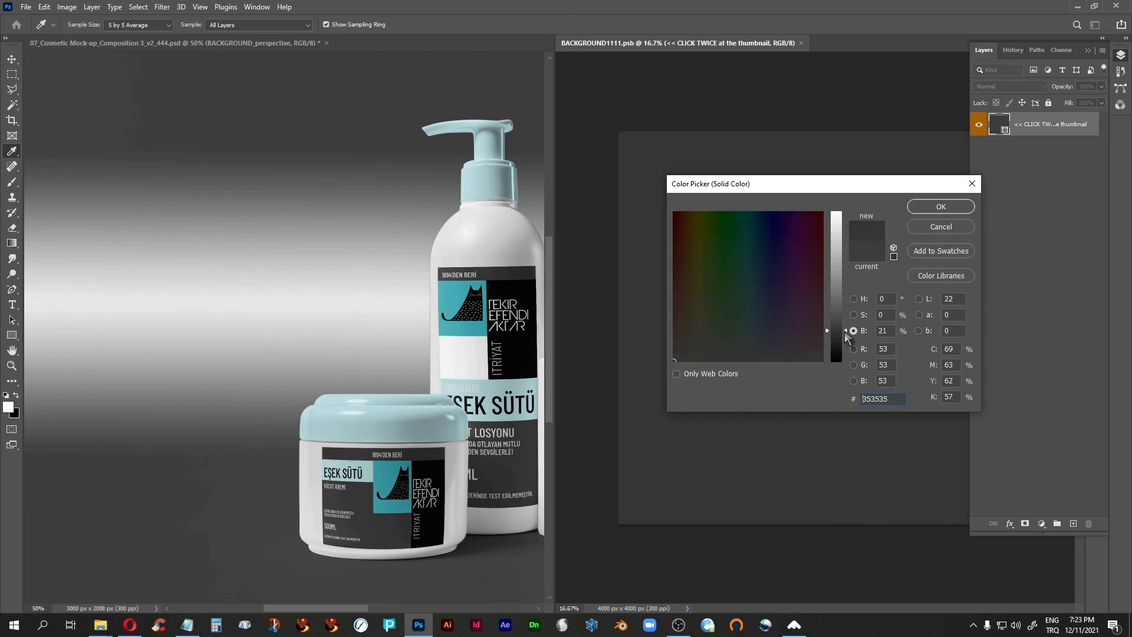
{"action": "left_click", "coordinate": [931, 207]}
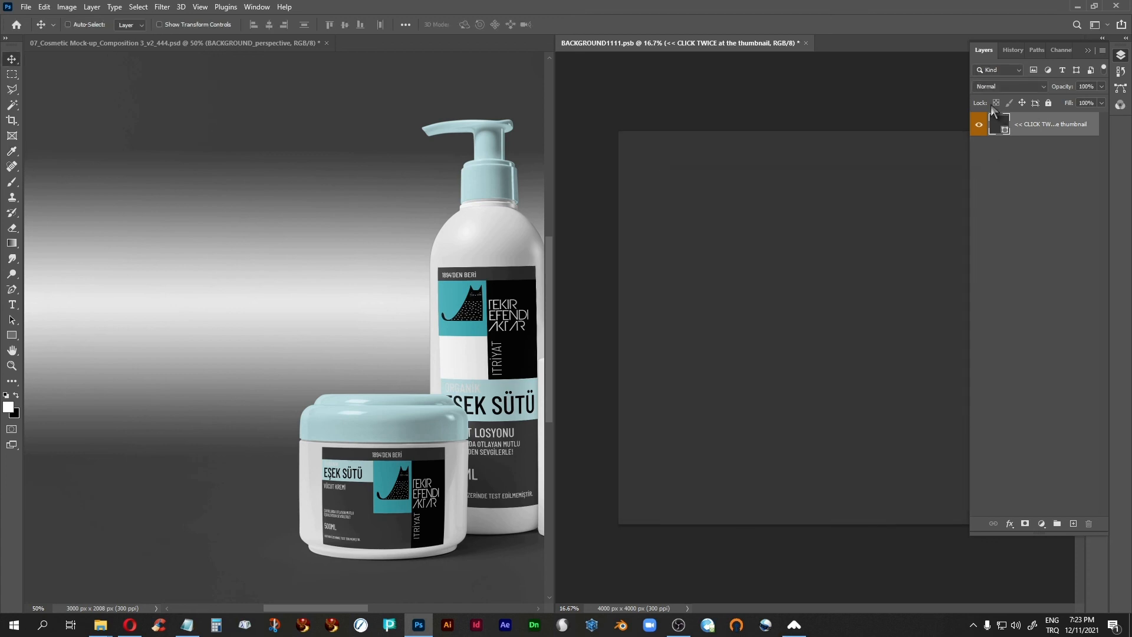
{"action": "key", "text": "ctrl+s"}
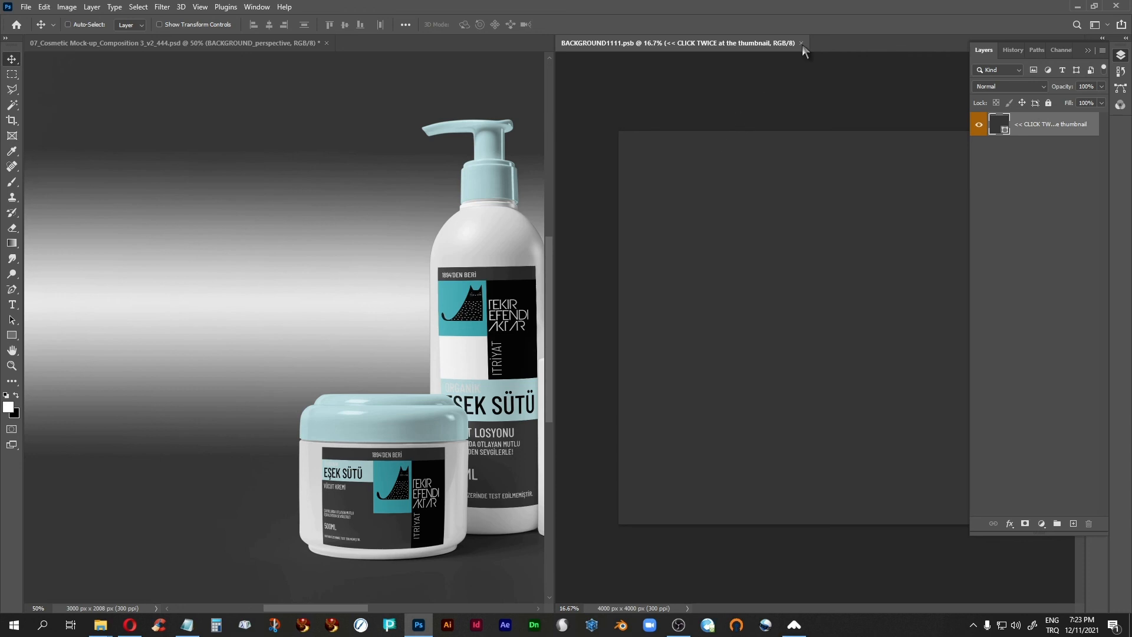
Step: Revert the background document to its opened state, save it to update the mockup, and close it
{"action": "left_click", "coordinate": [1014, 50]}
{"action": "left_click", "coordinate": [1010, 93]}
{"action": "key", "text": "ctrl+s"}
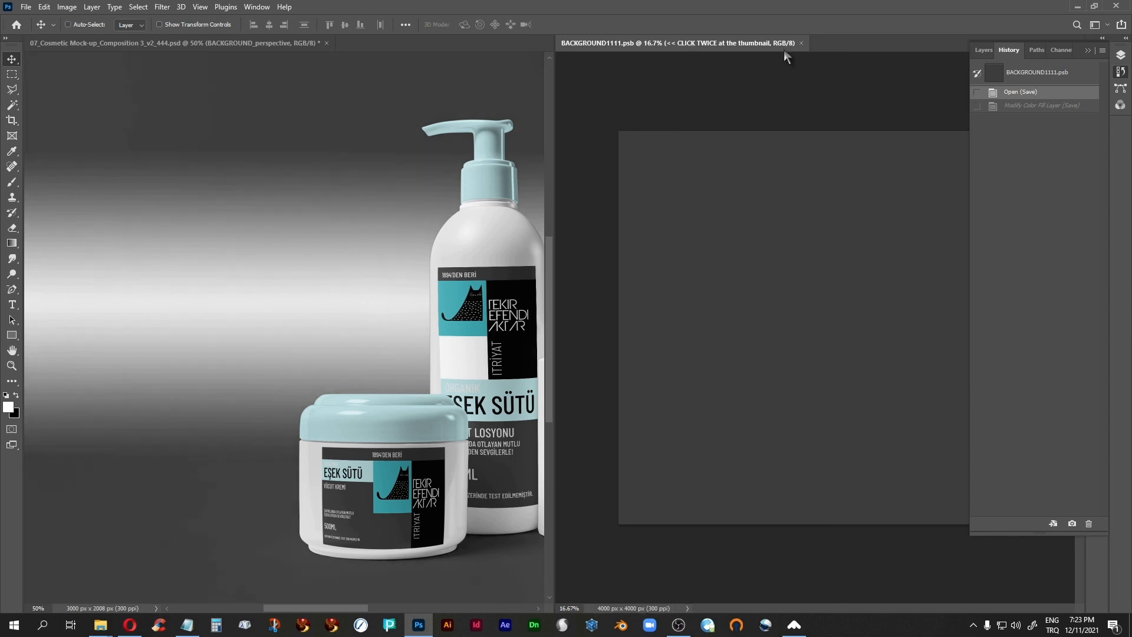
{"action": "left_click", "coordinate": [801, 43]}
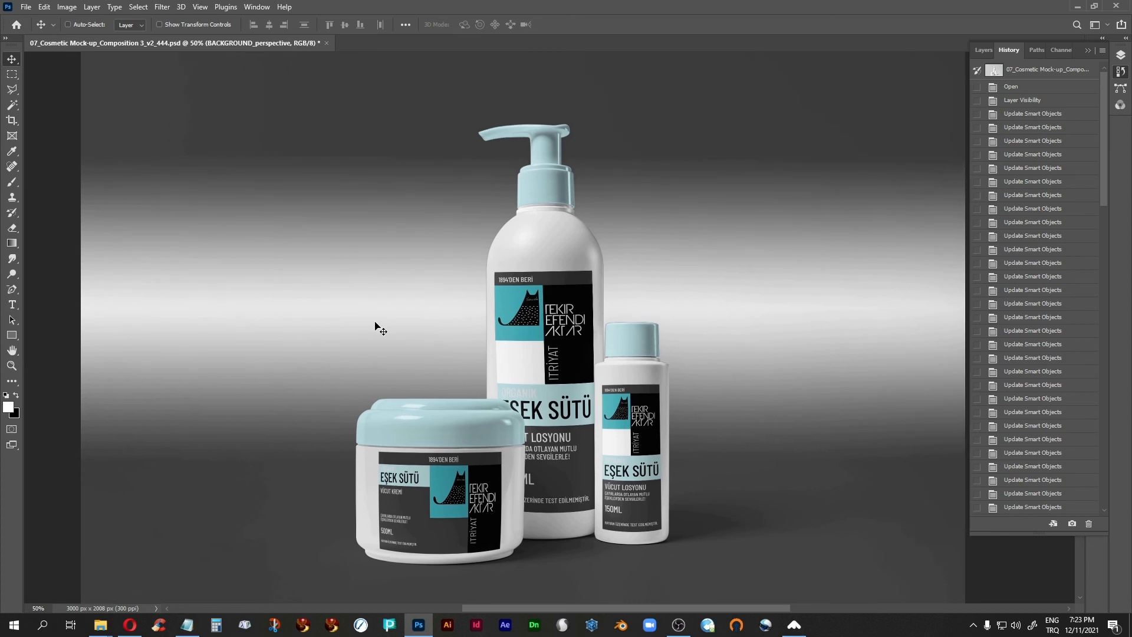
Step: Crop the mockup on all four sides closer around the jar and bottles, to 1536 x 1673 px
{"action": "key", "text": "ctrl+minus"}
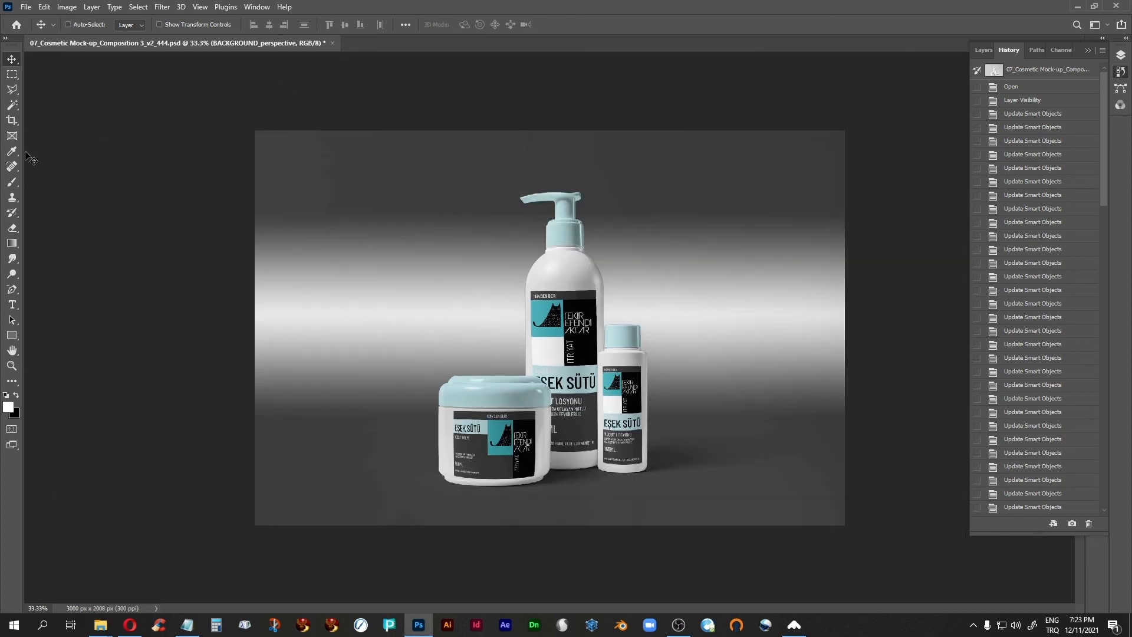
{"action": "left_click", "coordinate": [12, 121]}
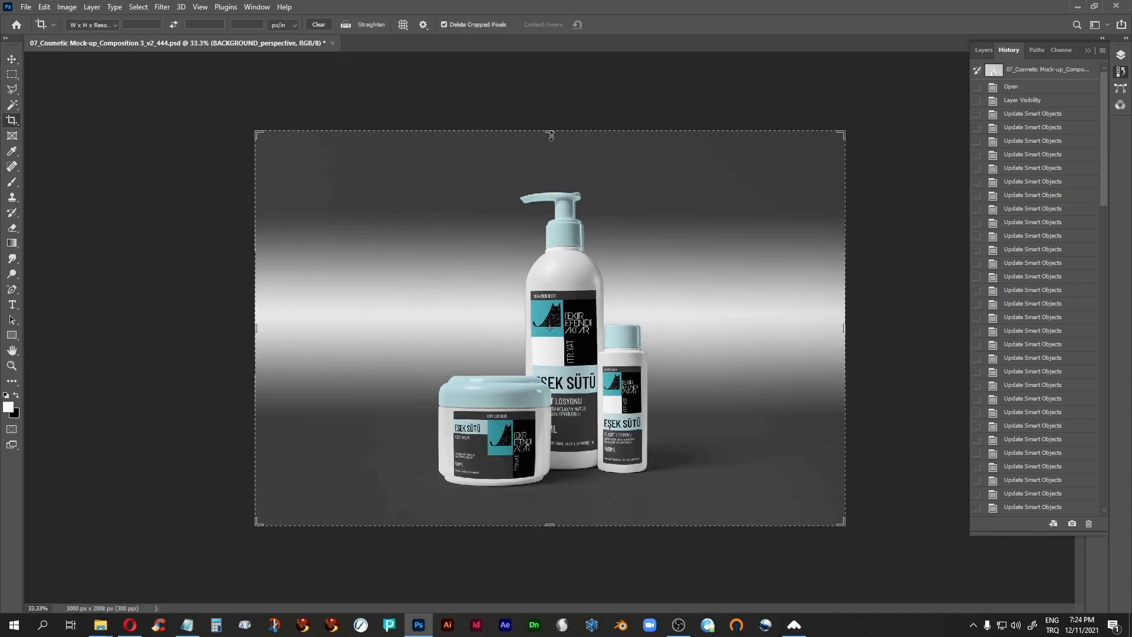
{"action": "left_click_drag", "start_coordinate": [551, 133], "coordinate": [549, 154]}
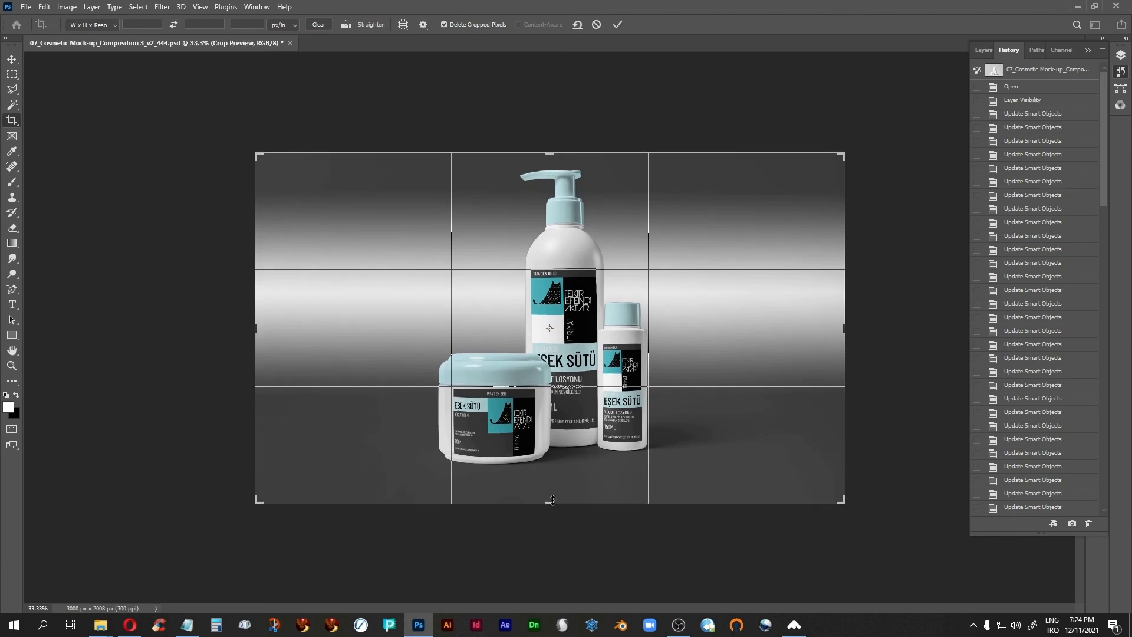
{"action": "left_click_drag", "start_coordinate": [550, 503], "coordinate": [549, 492]}
{"action": "left_click_drag", "start_coordinate": [842, 329], "coordinate": [769, 332]}
{"action": "left_click_drag", "start_coordinate": [323, 330], "coordinate": [396, 332]}
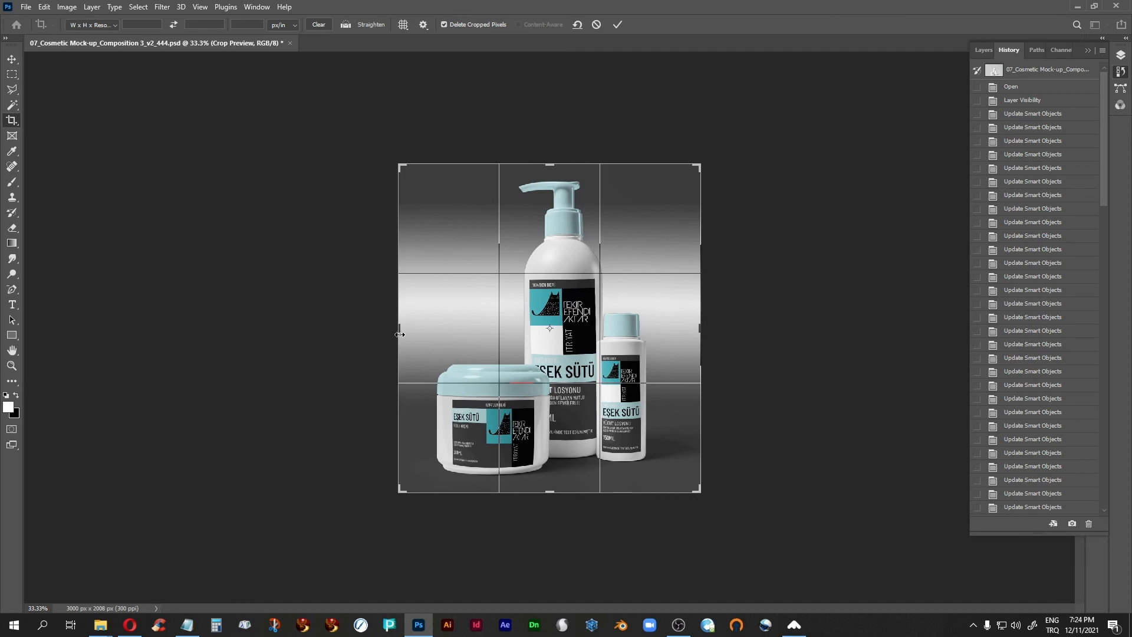
{"action": "key", "text": "Return"}
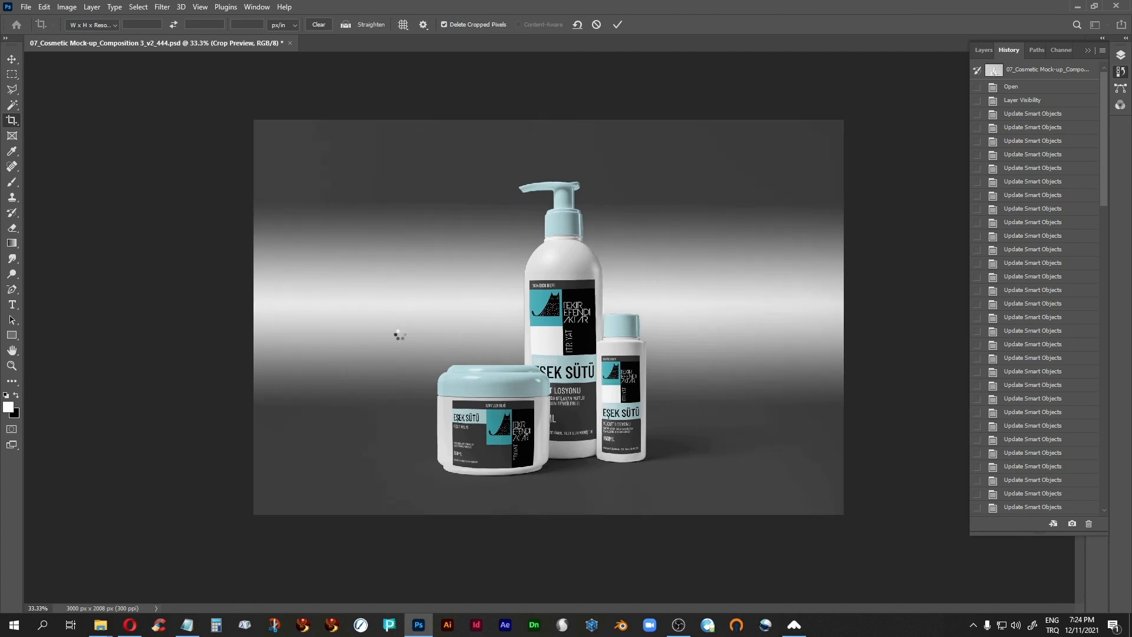
Step: Save the cropped mockup as a Photoshop file named tekir-cosmetics-label1 in the packaging folder
{"action": "left_click", "coordinate": [25, 7]}
{"action": "left_click", "coordinate": [81, 150]}
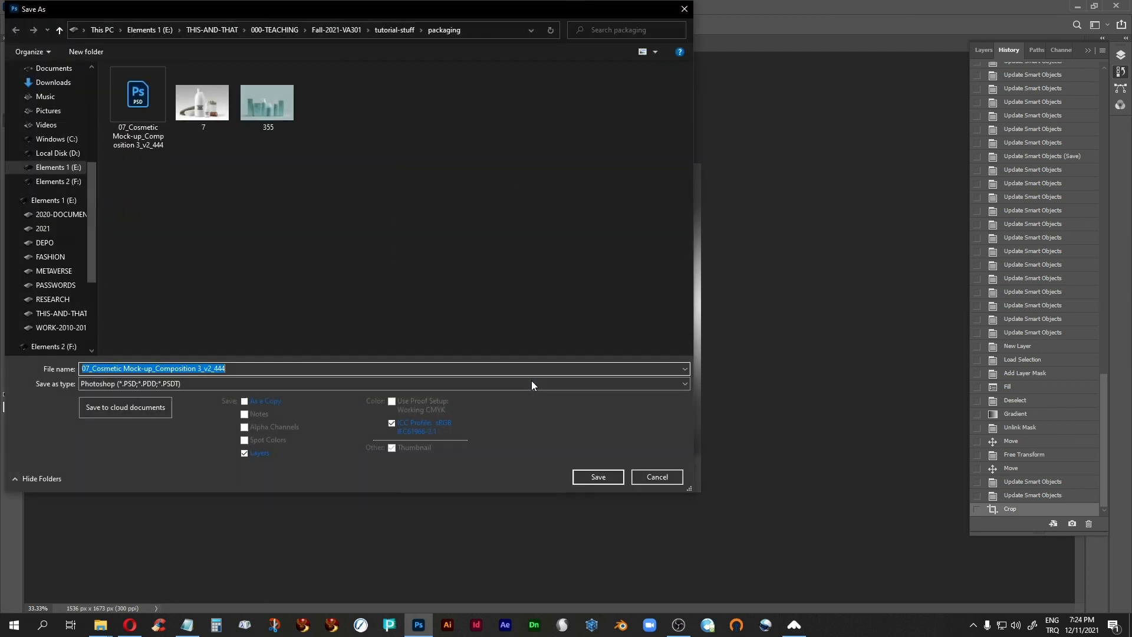
{"action": "type", "text": "tekir-cosmetics-label1"}
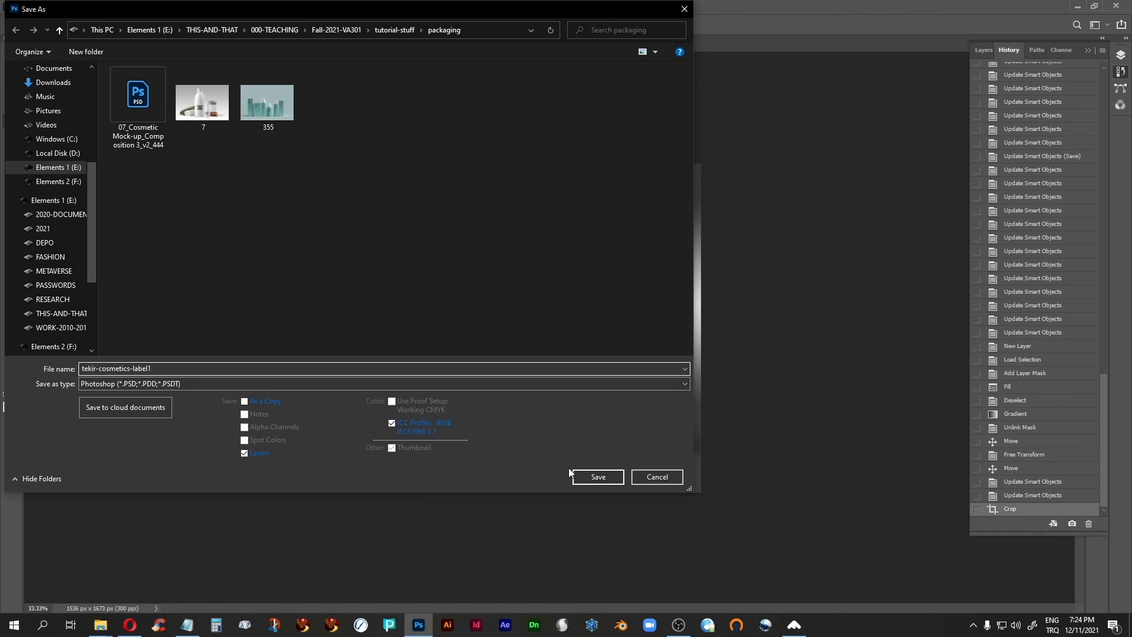
{"action": "left_click", "coordinate": [598, 476]}
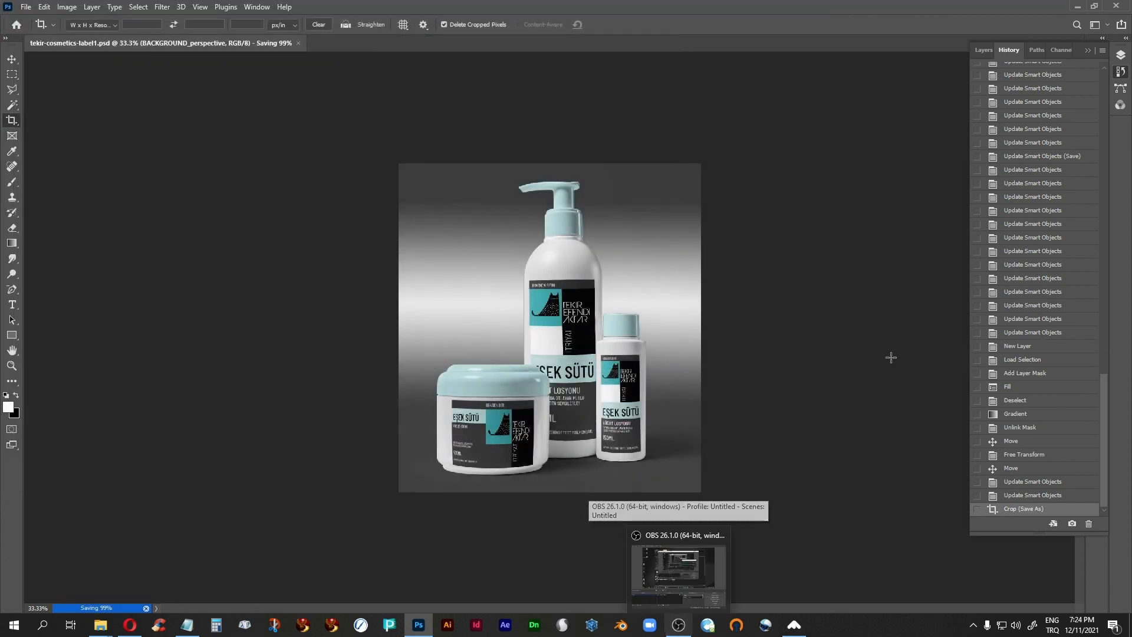
{"action": "left_click", "coordinate": [12, 59]}
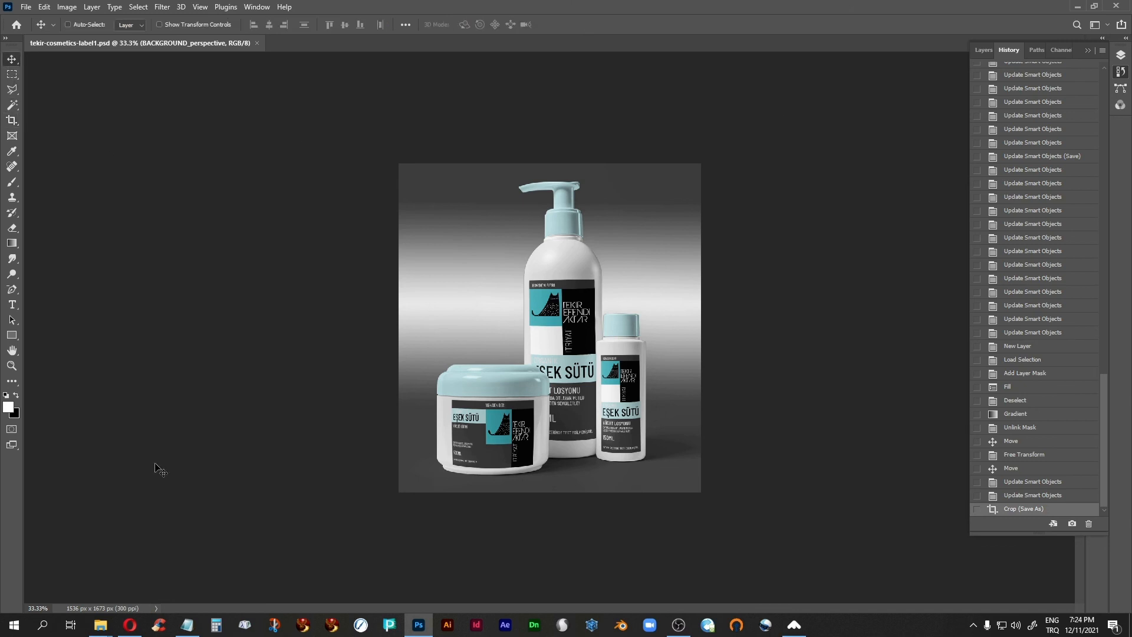